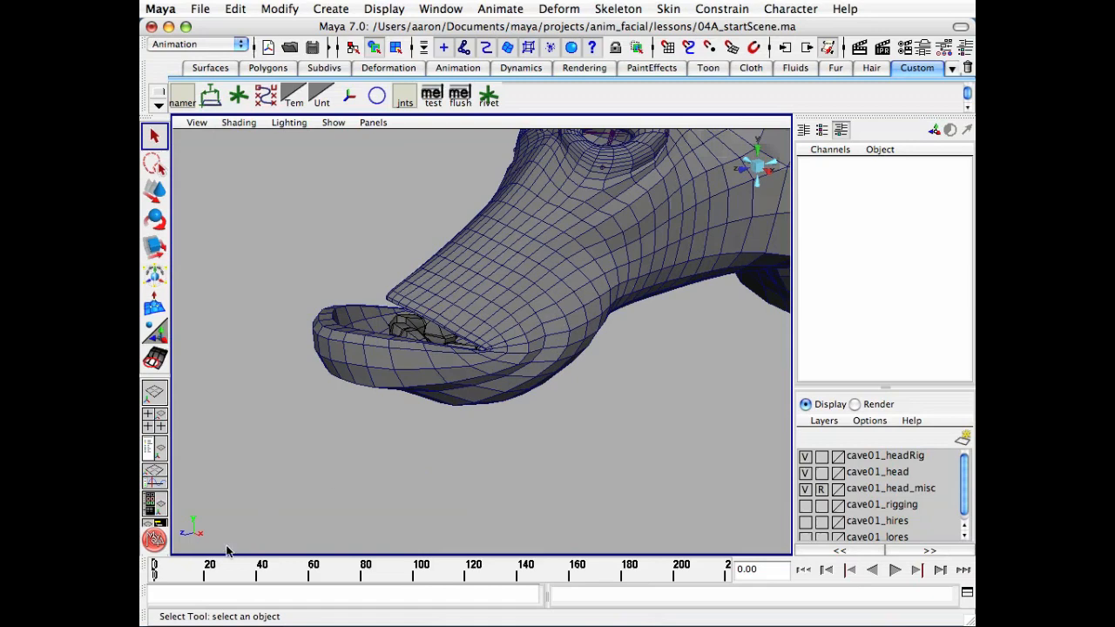
Play the facial animation briefly and scrub the timeline to frame 37 and back to frame 0 to review the mouth deformation
key(alt+v)
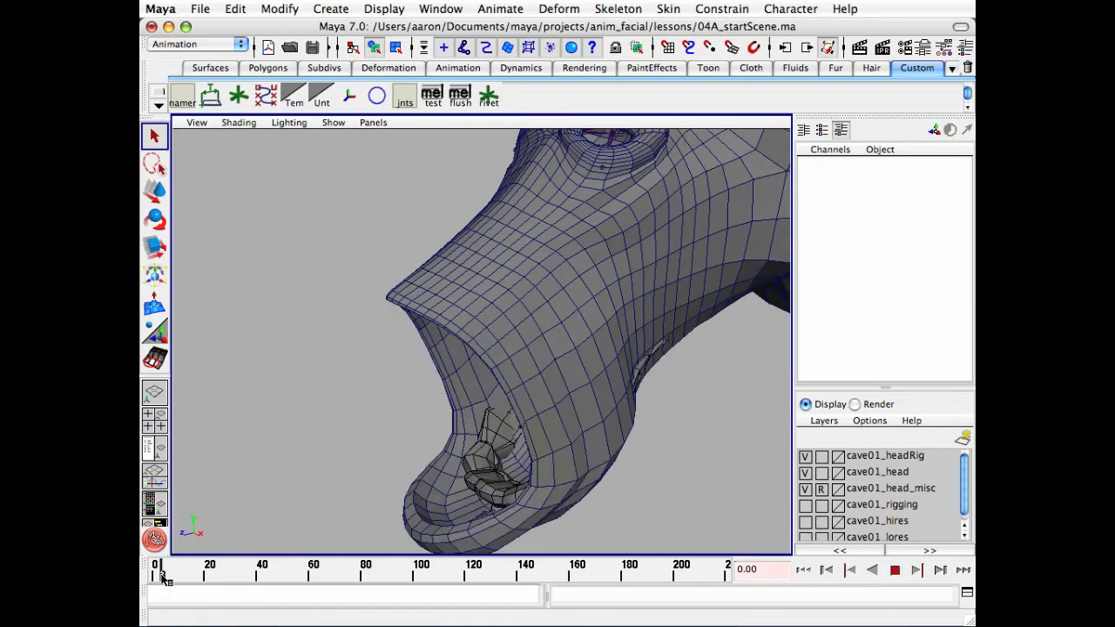
alt+drag(404, 396, 392, 370)
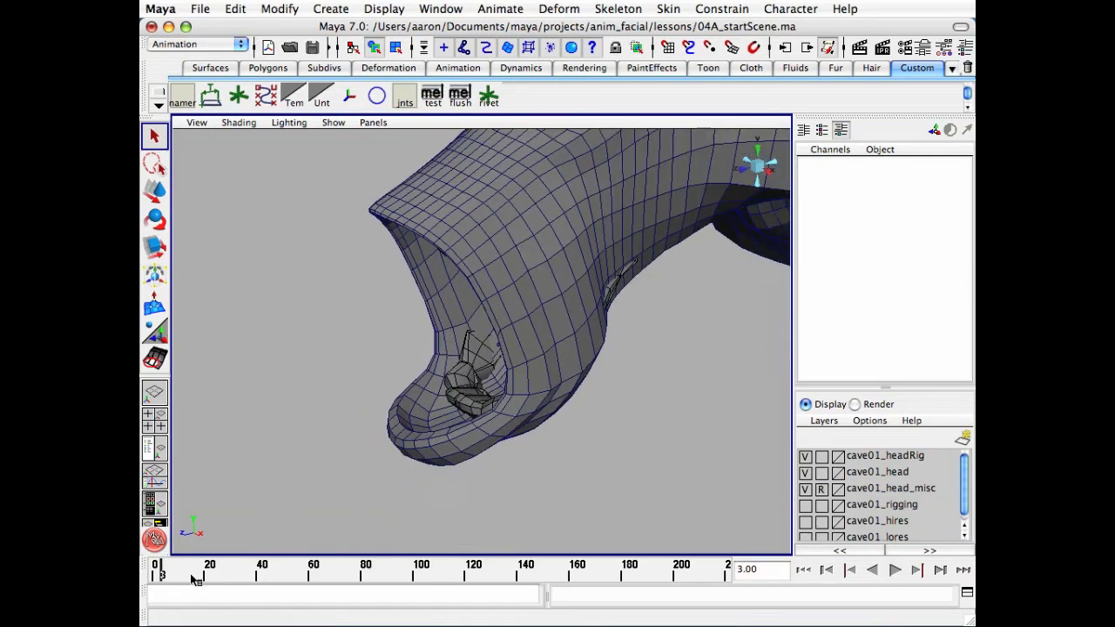
key(alt+v)
drag(200, 581, 252, 568)
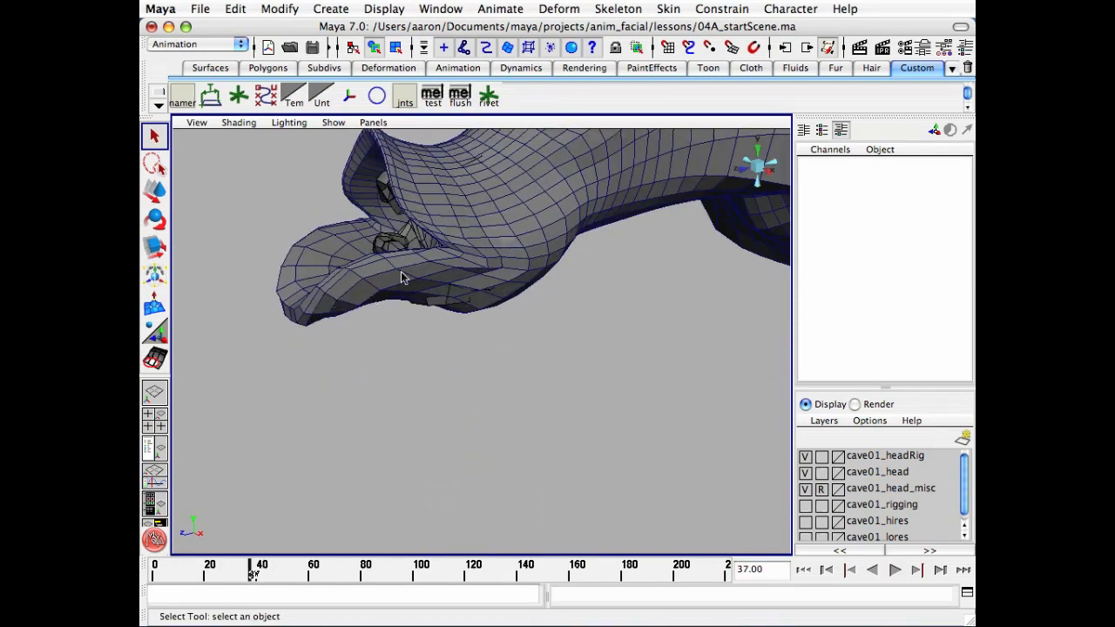
alt+middle_drag(383, 200, 404, 229)
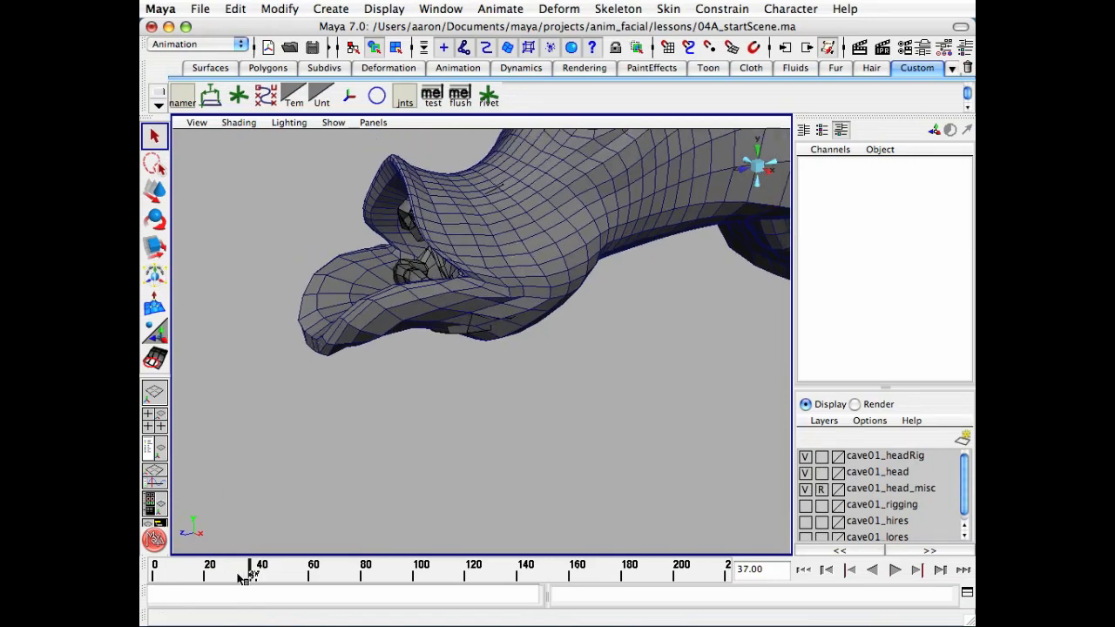
drag(243, 574, 154, 571)
Examine the mouth opening and lips of the head mesh at frame 0 from several angles
alt+drag(269, 493, 612, 392)
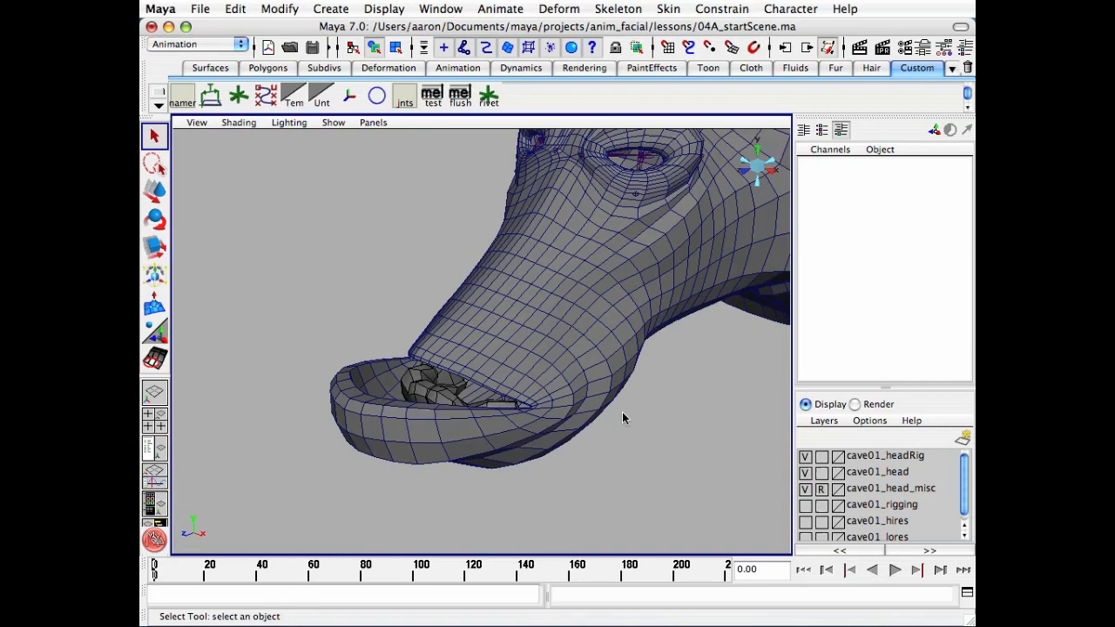
alt+drag(382, 387, 344, 391)
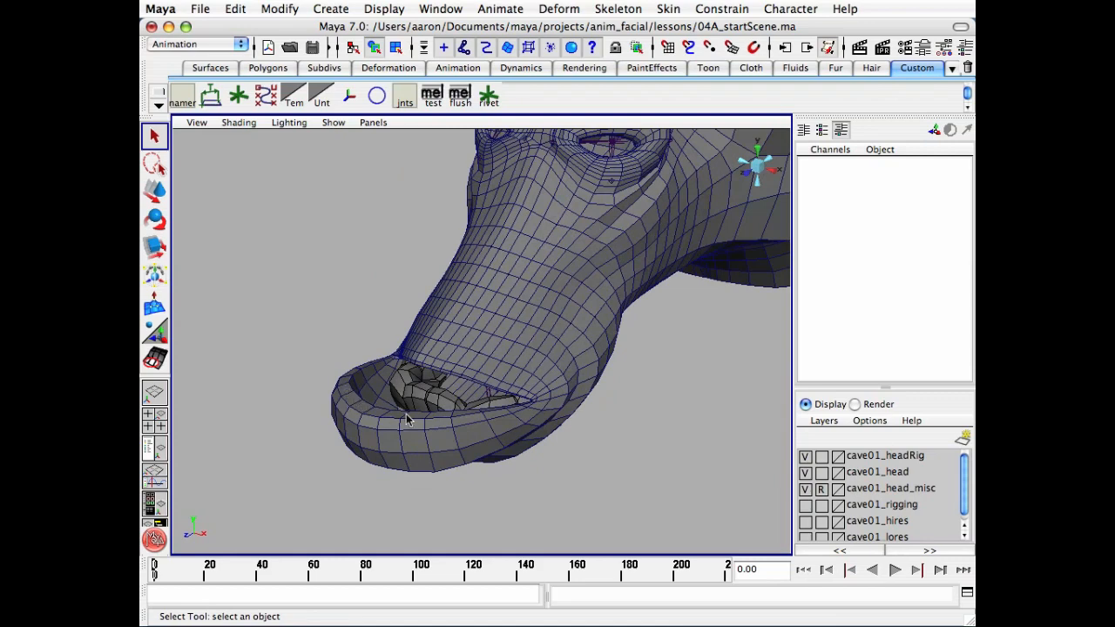
alt+right_drag(420, 420, 513, 423)
alt+middle_drag(460, 416, 494, 398)
alt+drag(494, 398, 484, 414)
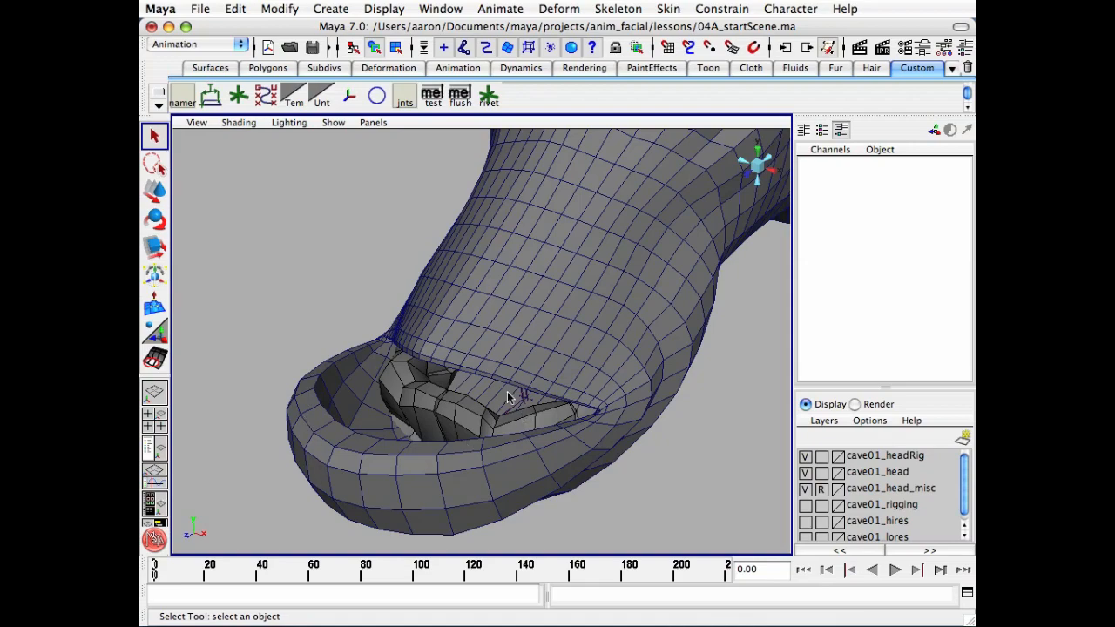
alt+drag(502, 429, 493, 408)
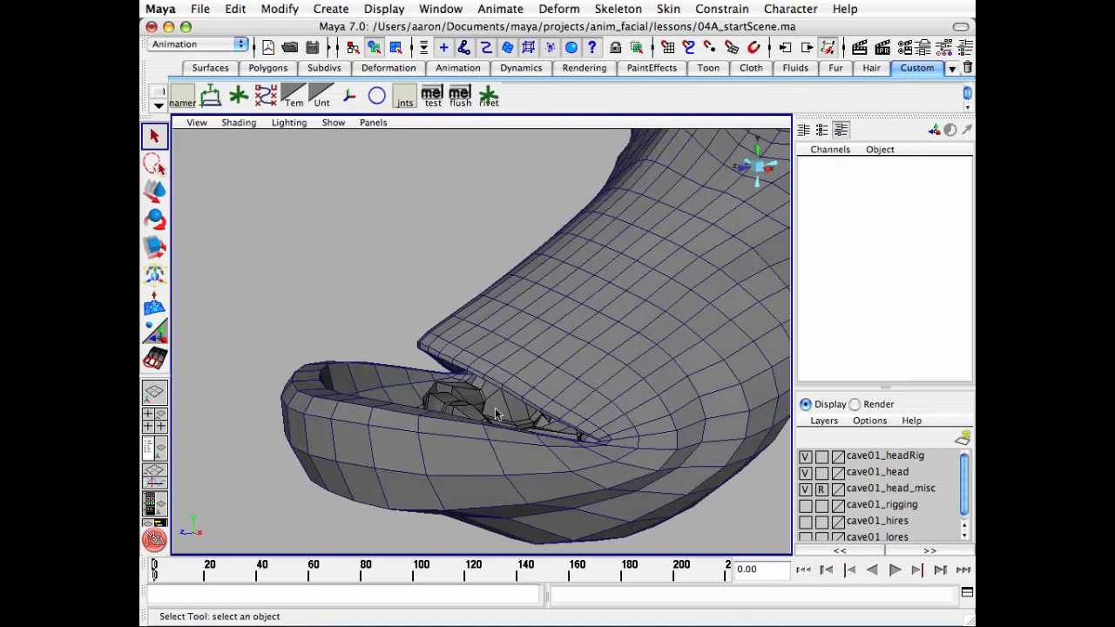
alt+right_drag(493, 407, 444, 417)
drag(166, 576, 147, 573)
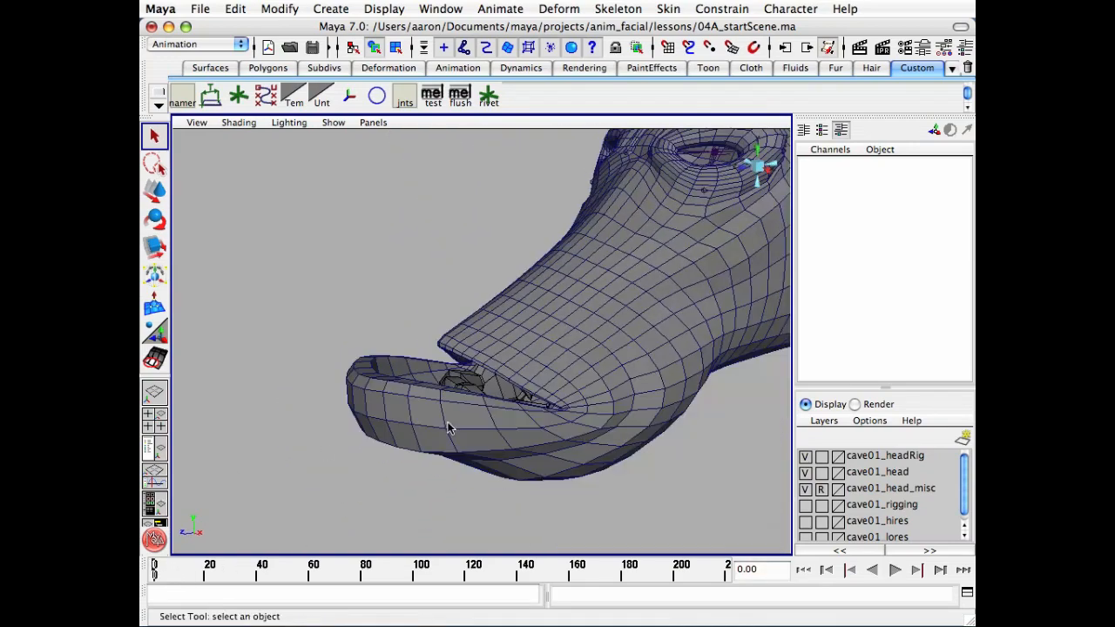
alt+drag(448, 422, 467, 463)
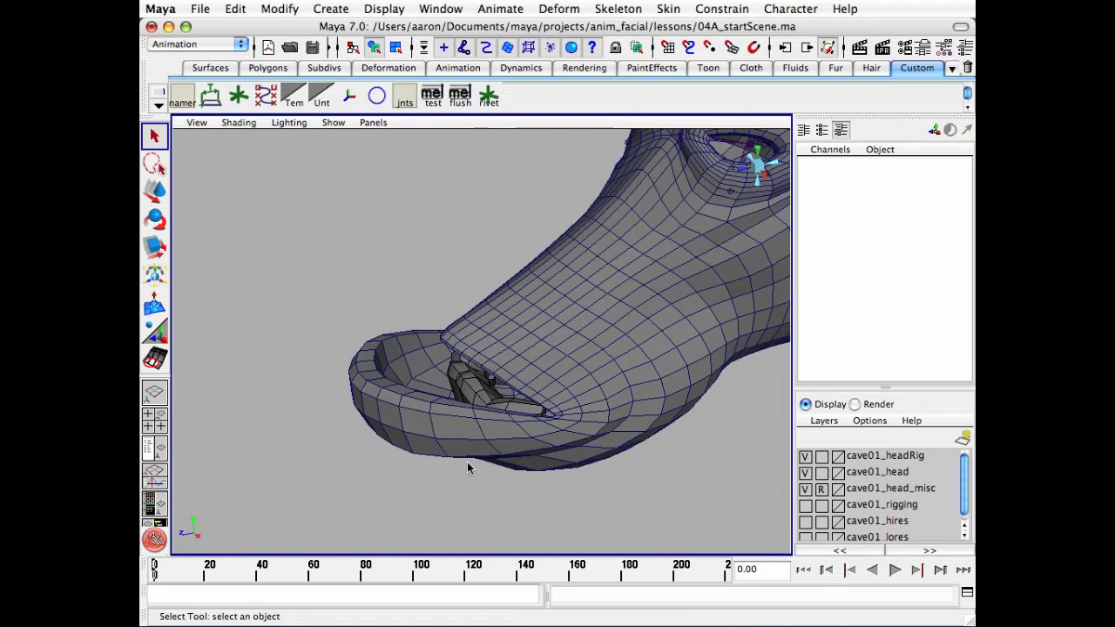
Hide the cave01_head_misc, cave01_head and cave01_headRig layers and select the remaining lip strip, cave01_lip_geo
click(804, 487)
click(805, 471)
click(804, 455)
click(441, 411)
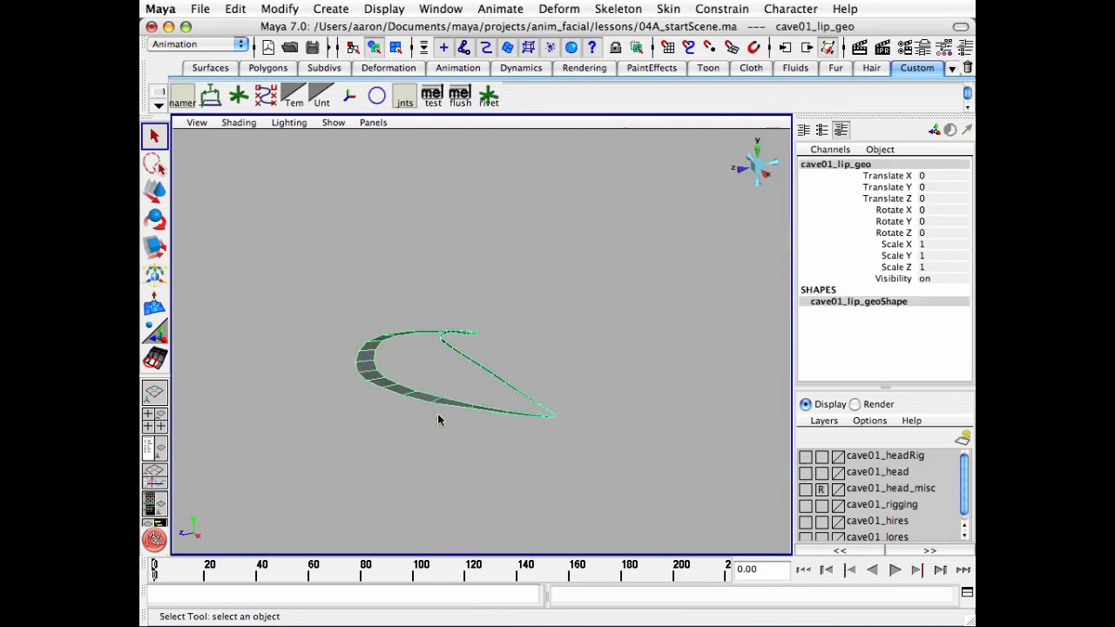
alt+drag(441, 413, 395, 498)
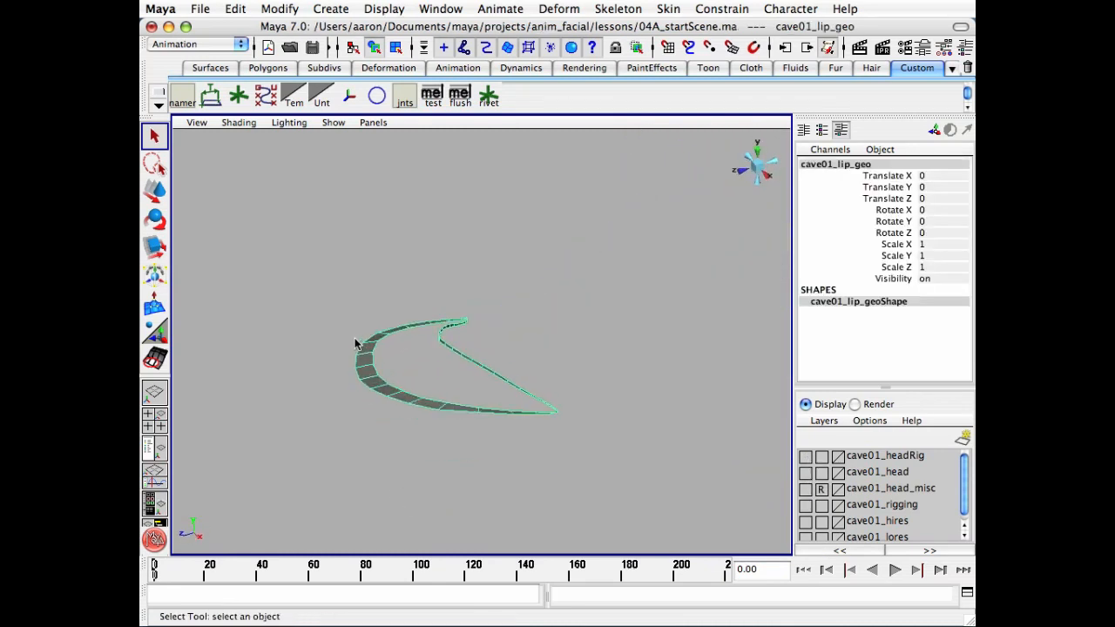
Show the cave01_head and cave01_headRig layers around the selected lip strip while keeping cave01_head_misc hidden
click(805, 487)
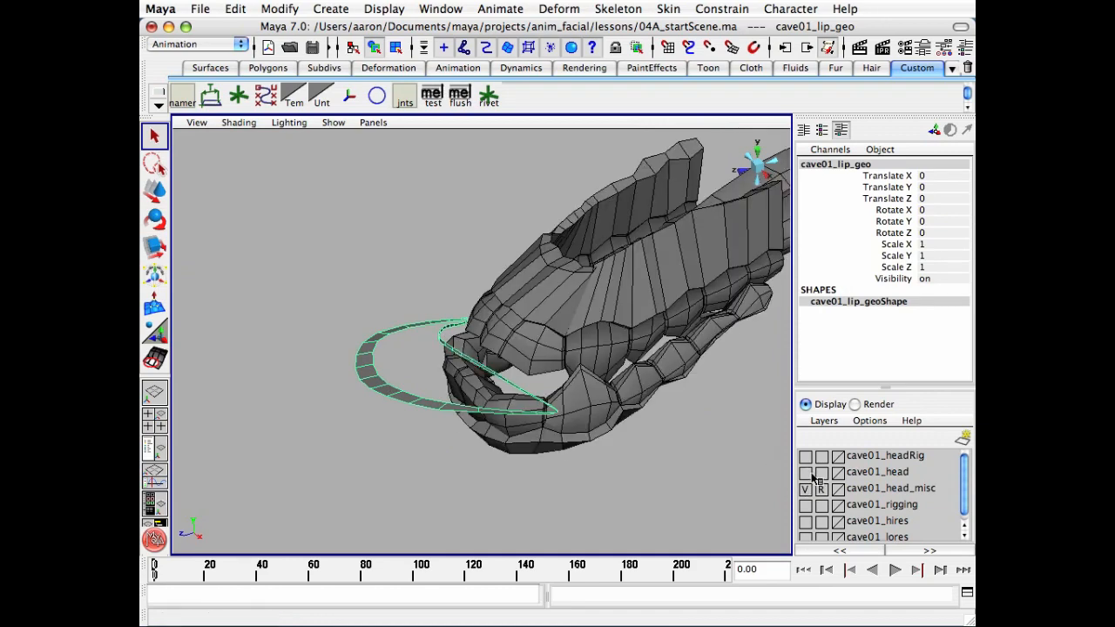
click(805, 472)
click(805, 455)
click(805, 488)
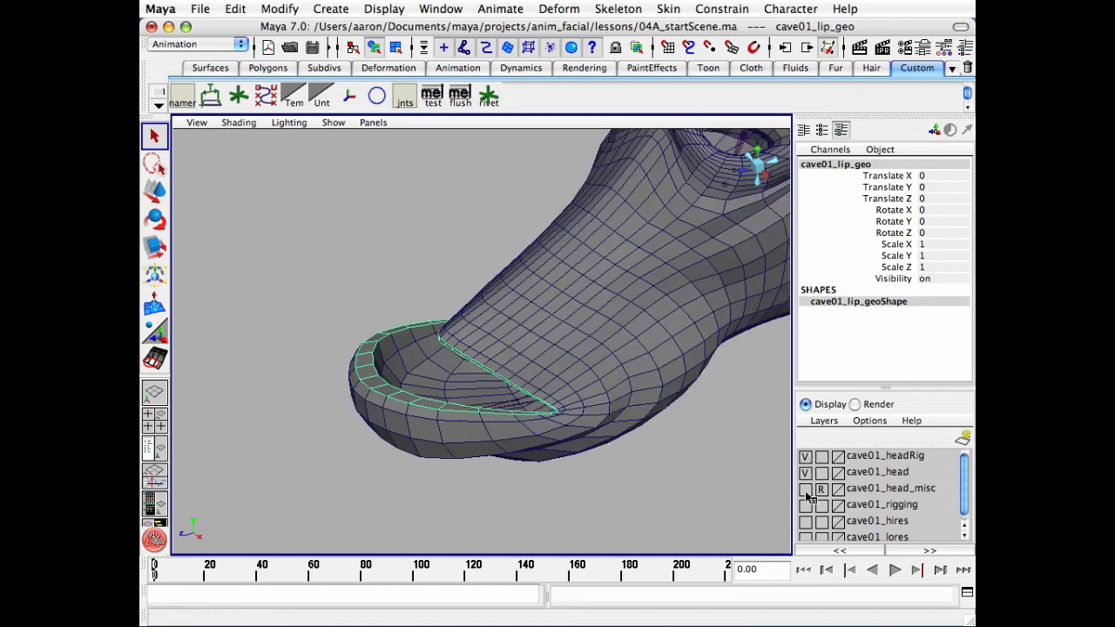
Examine how the selected lip strip fits along the upper and lower lip edges of the head mesh
alt+drag(413, 444, 336, 413)
alt+drag(528, 398, 407, 404)
alt+right_drag(407, 403, 562, 419)
alt+drag(562, 419, 471, 303)
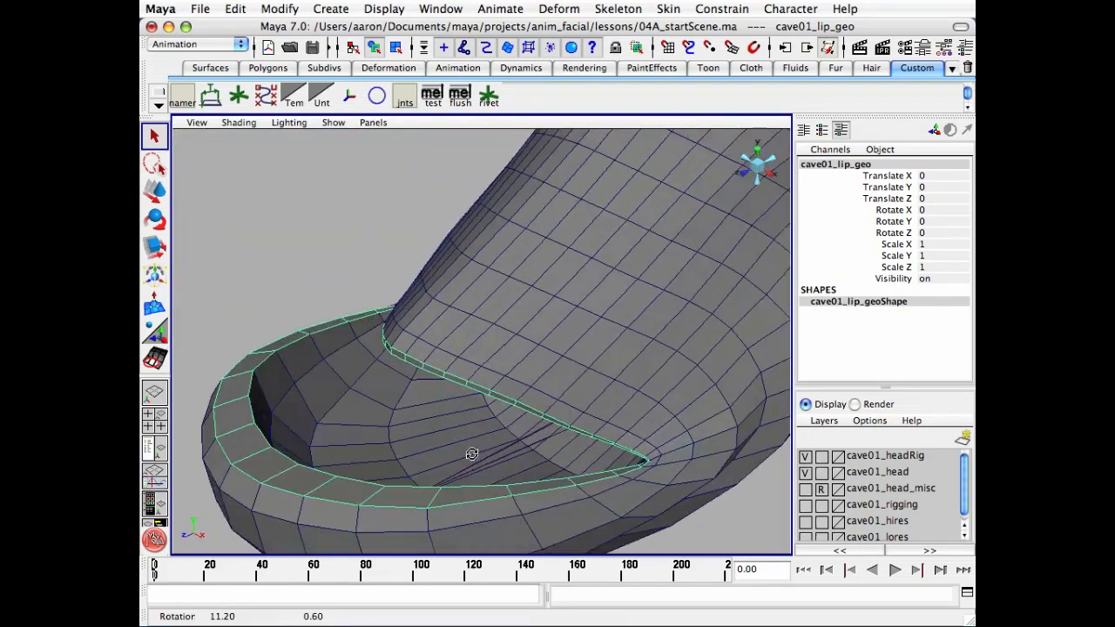
alt+drag(451, 409, 421, 400)
alt+right_drag(420, 401, 430, 423)
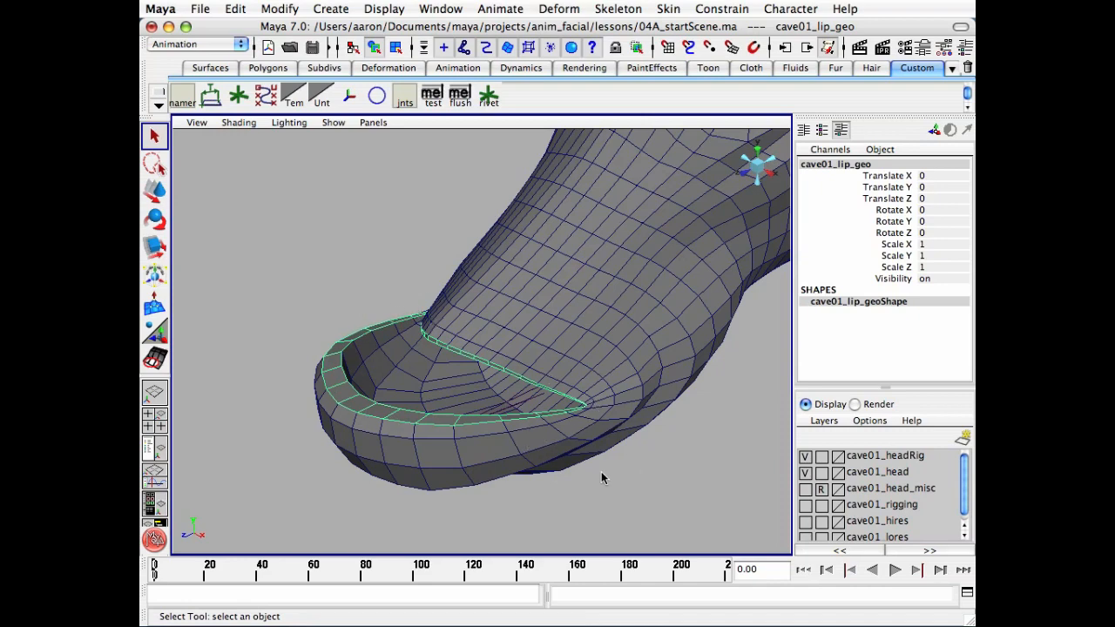
alt+drag(552, 456, 537, 439)
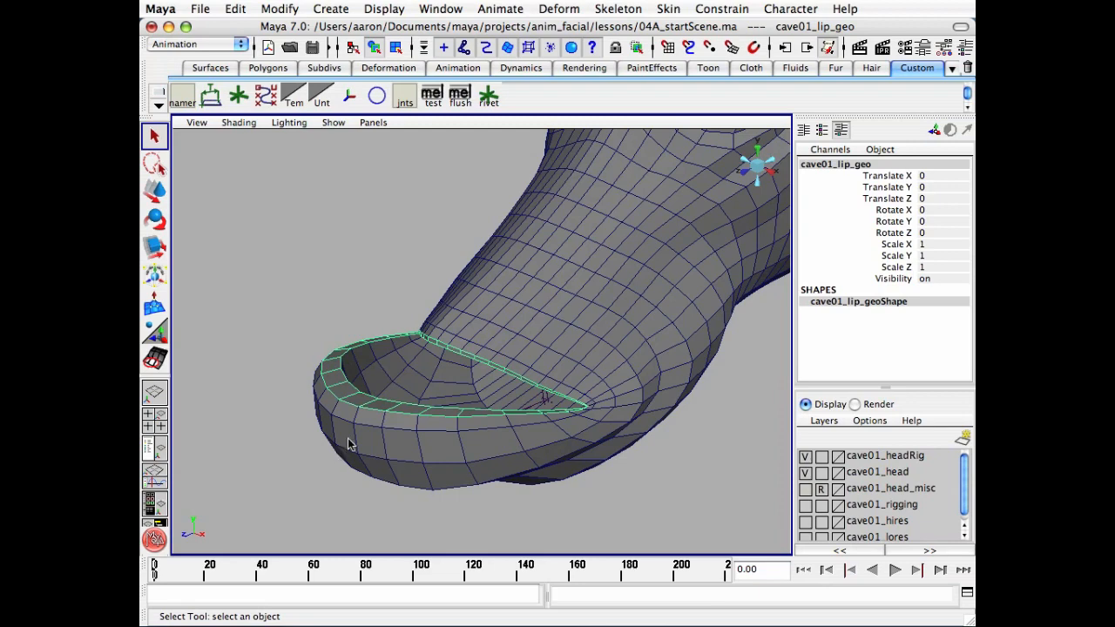
alt+drag(348, 443, 348, 396)
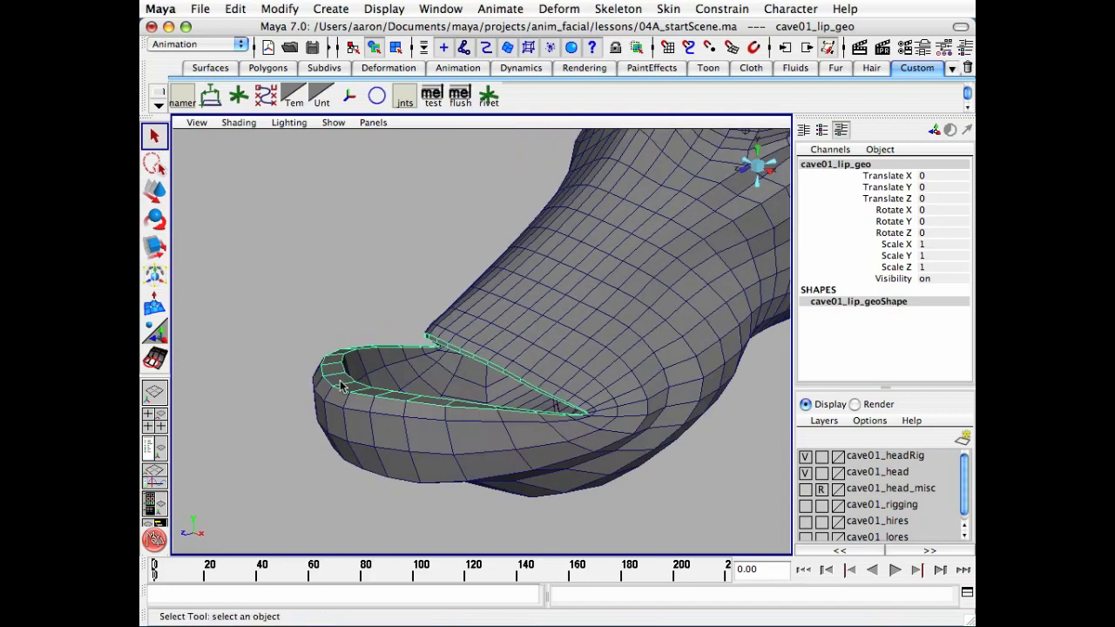
alt+drag(643, 409, 458, 463)
alt+right_drag(458, 462, 596, 429)
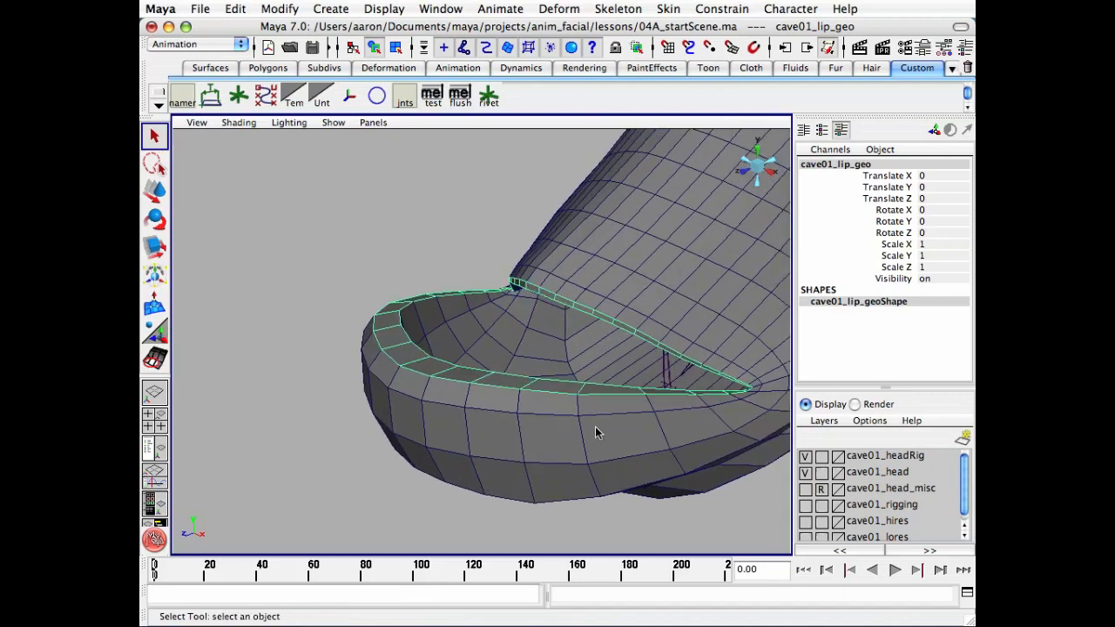
alt+drag(595, 430, 522, 413)
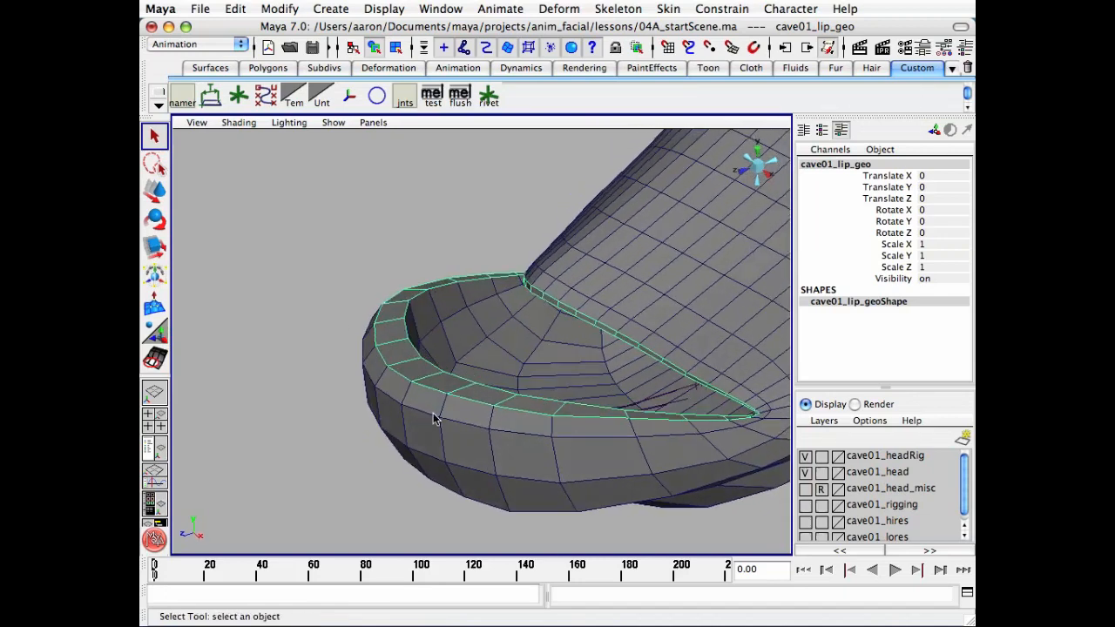
alt+drag(434, 418, 430, 394)
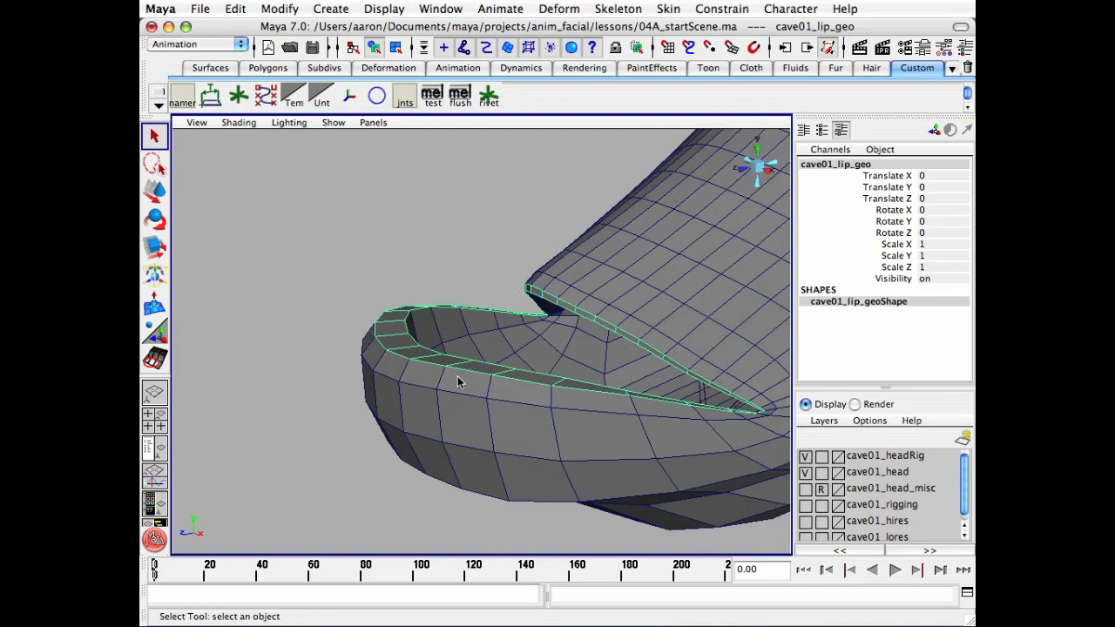
alt+drag(459, 382, 399, 357)
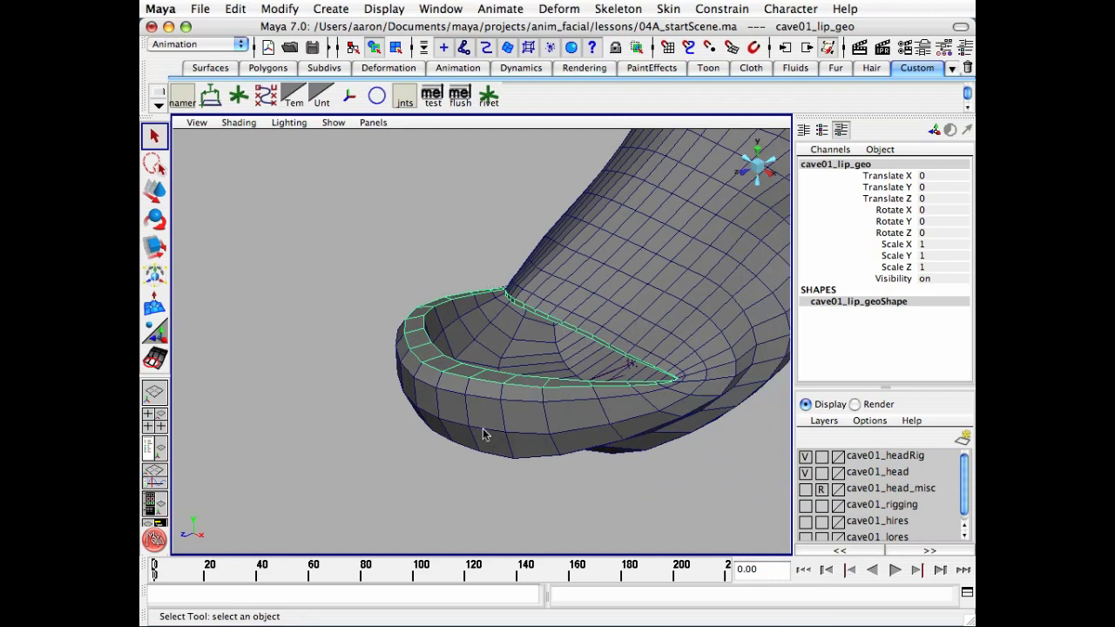
Isolate the lip strip by hiding the cave01_head and cave01_headRig layers, and clear the selection
click(806, 472)
click(807, 457)
alt+drag(676, 468, 530, 476)
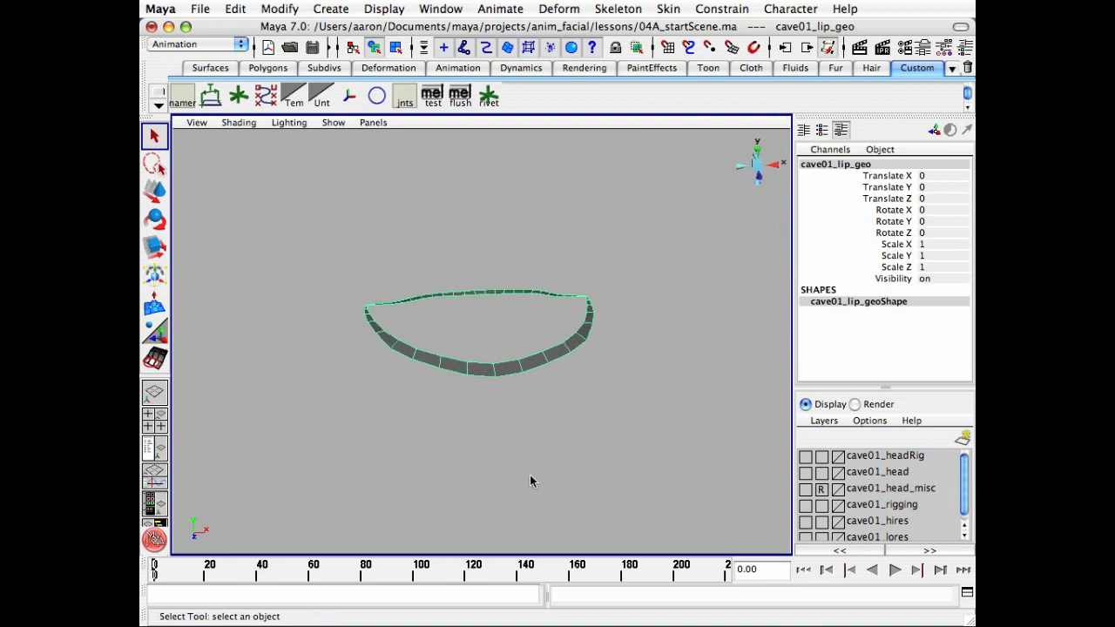
alt+right_drag(529, 476, 596, 452)
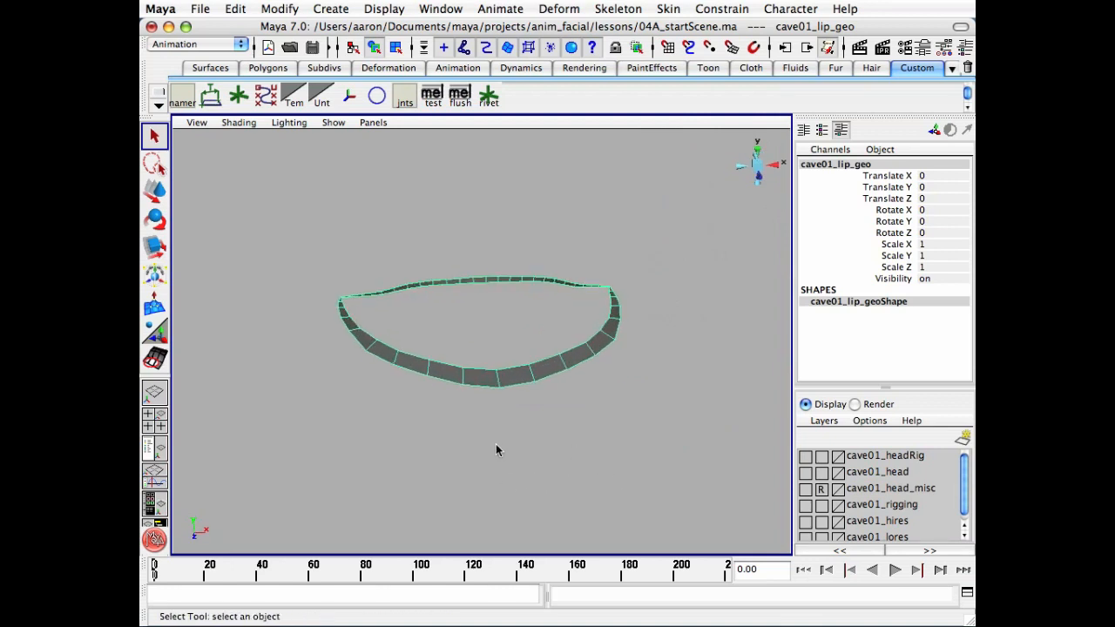
mouse_move(495, 444)
alt+mouse_down()
mouse_move(471, 428)
mouse_move(471, 458)
mouse_move(480, 433)
mouse_move(485, 455)
alt+mouse_up()
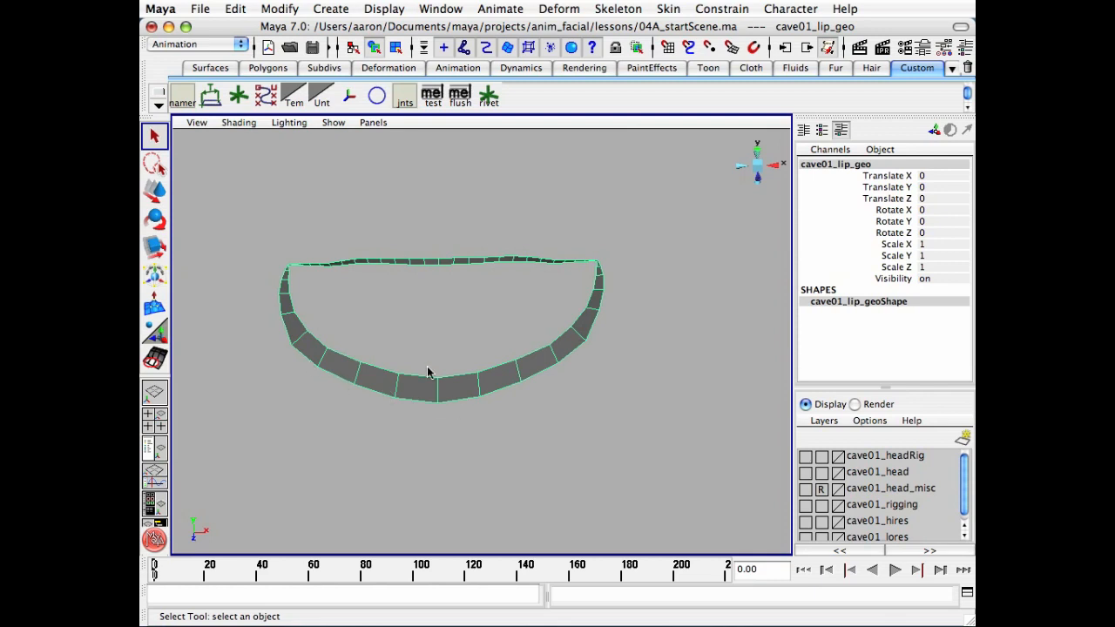
alt+drag(438, 432, 485, 381)
click(517, 459)
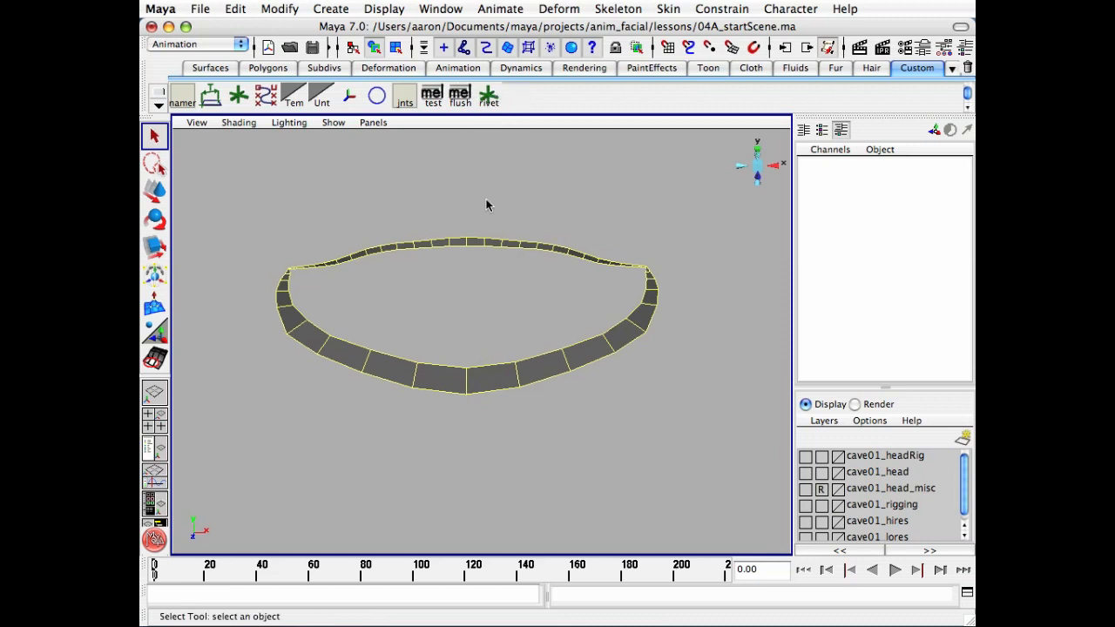
Create a rivet at the middle of the lower lip from the two cross edges on either side of the centre edge
alt+drag(462, 289, 458, 306)
alt+middle_drag(458, 305, 458, 310)
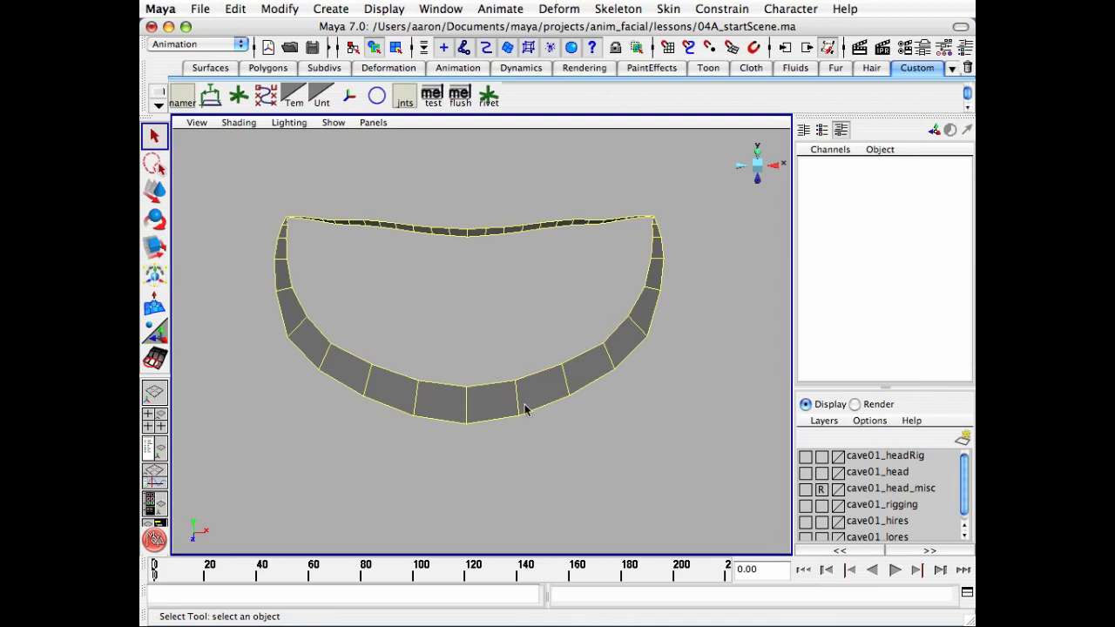
right_drag(520, 409, 513, 377)
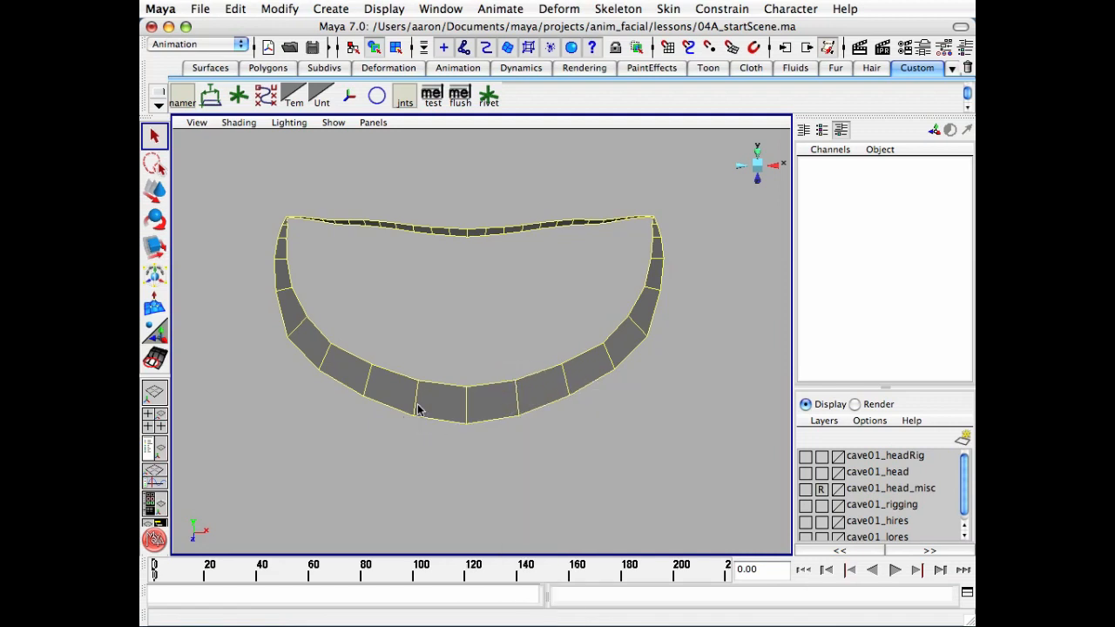
click(418, 403)
shift+click(517, 395)
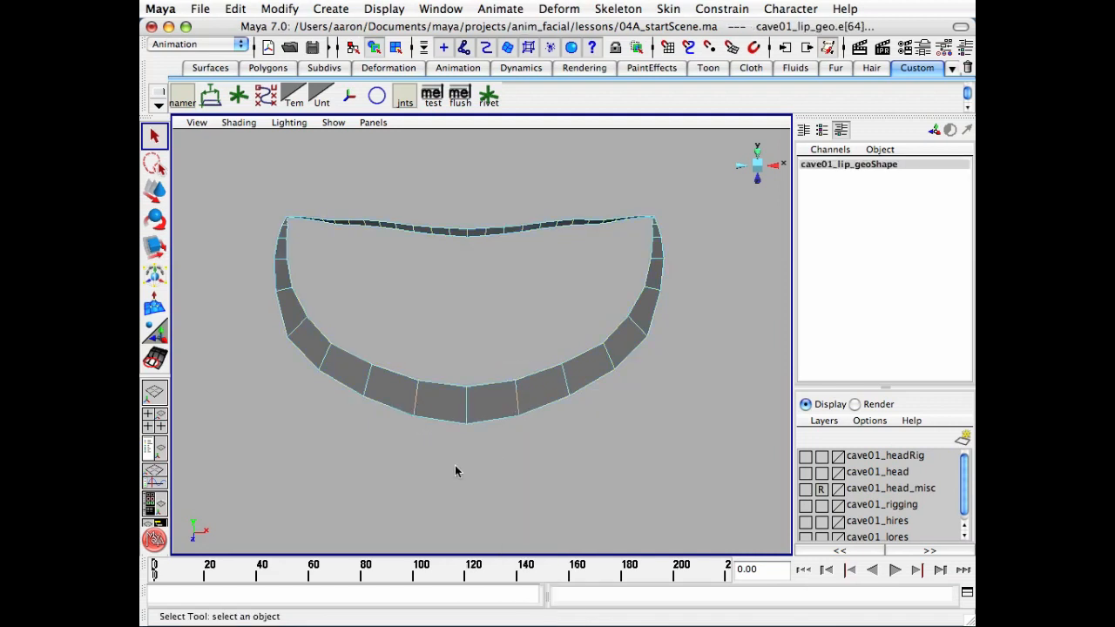
alt+right_drag(454, 465, 551, 451)
alt+middle_drag(552, 449, 558, 421)
alt+drag(559, 421, 554, 399)
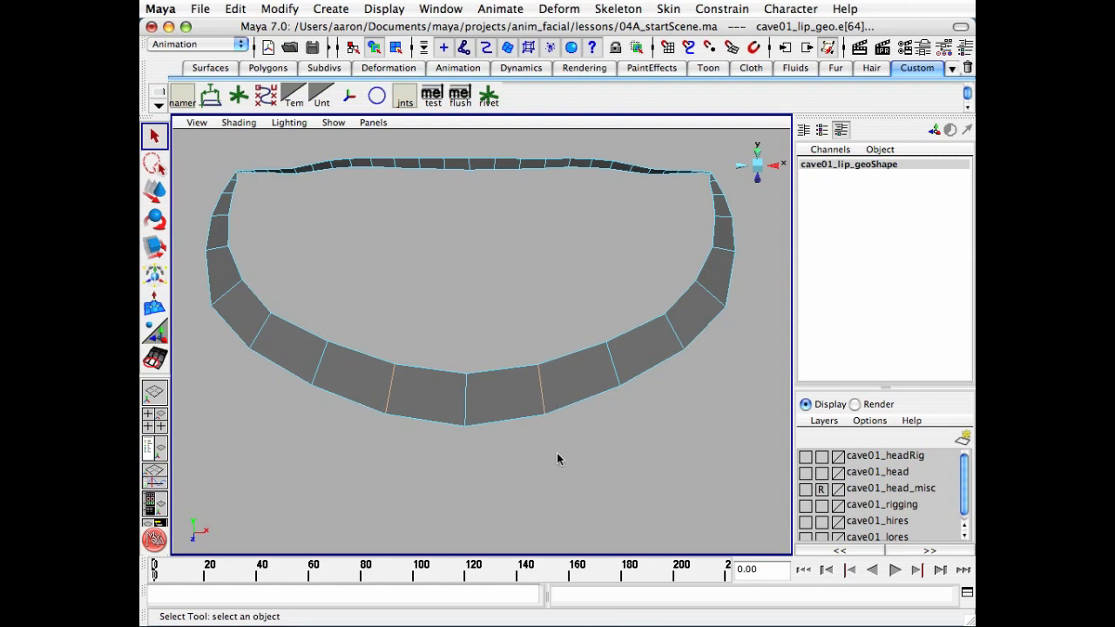
click(491, 102)
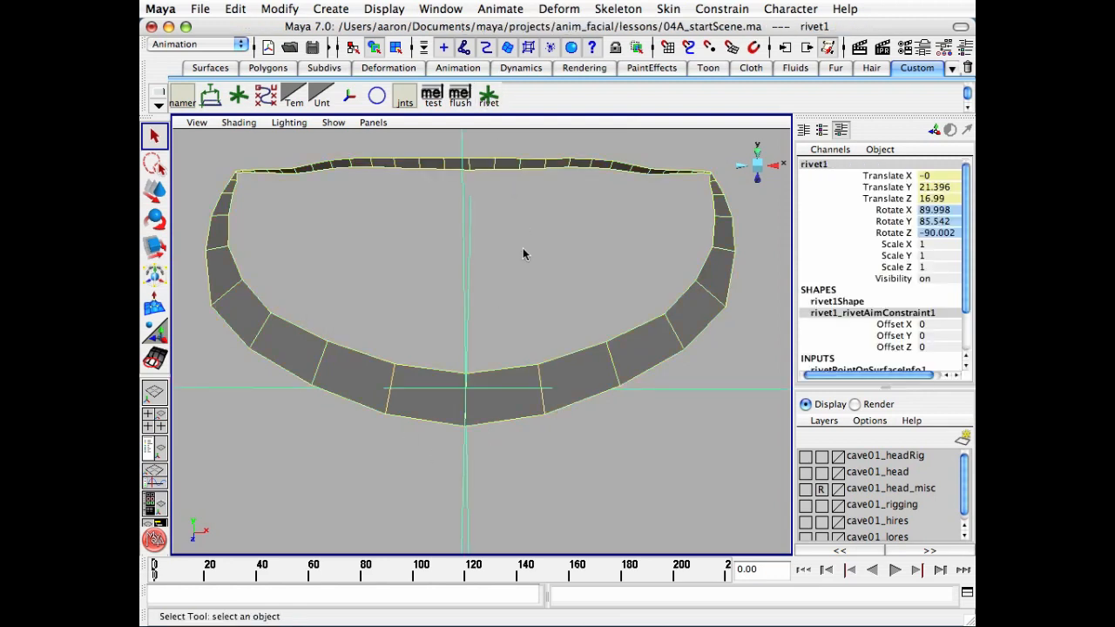
Create a rivet on the positive X side of the lower lip from the third and fifth cross edges out from the centre
alt+drag(523, 252, 473, 290)
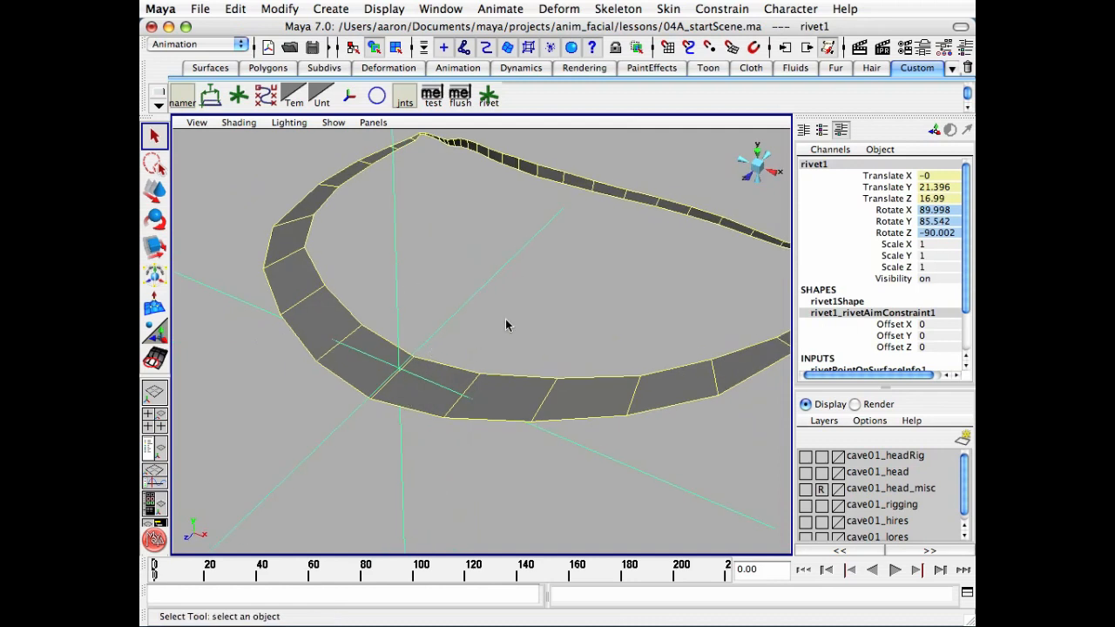
alt+drag(662, 301, 589, 319)
click(592, 319)
right_click(599, 317)
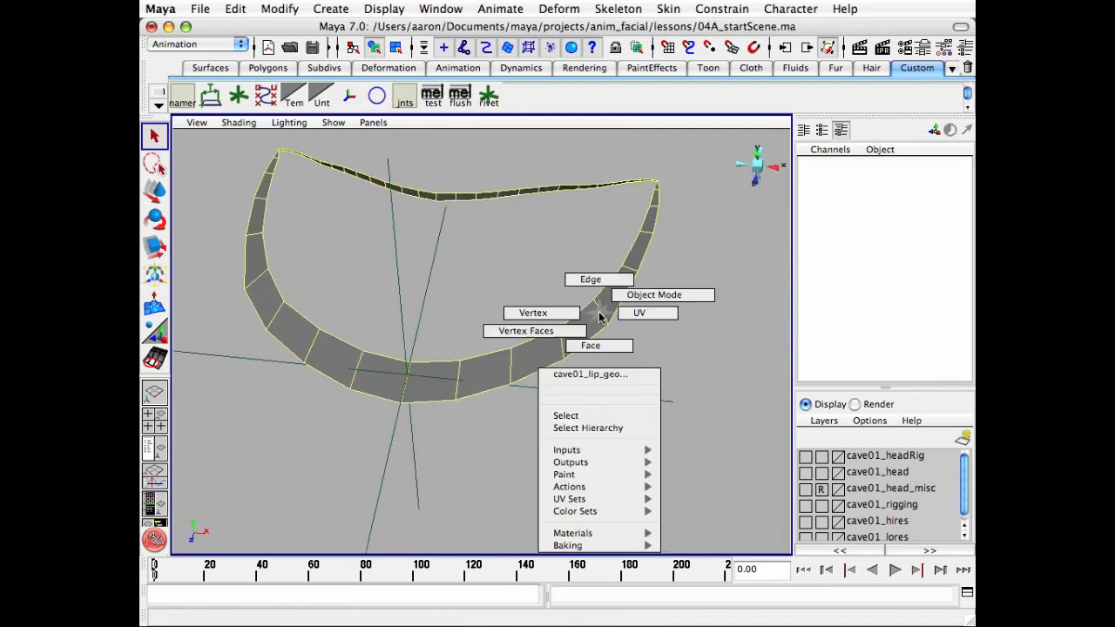
click(590, 280)
alt+drag(590, 279, 547, 316)
alt+drag(522, 374, 568, 360)
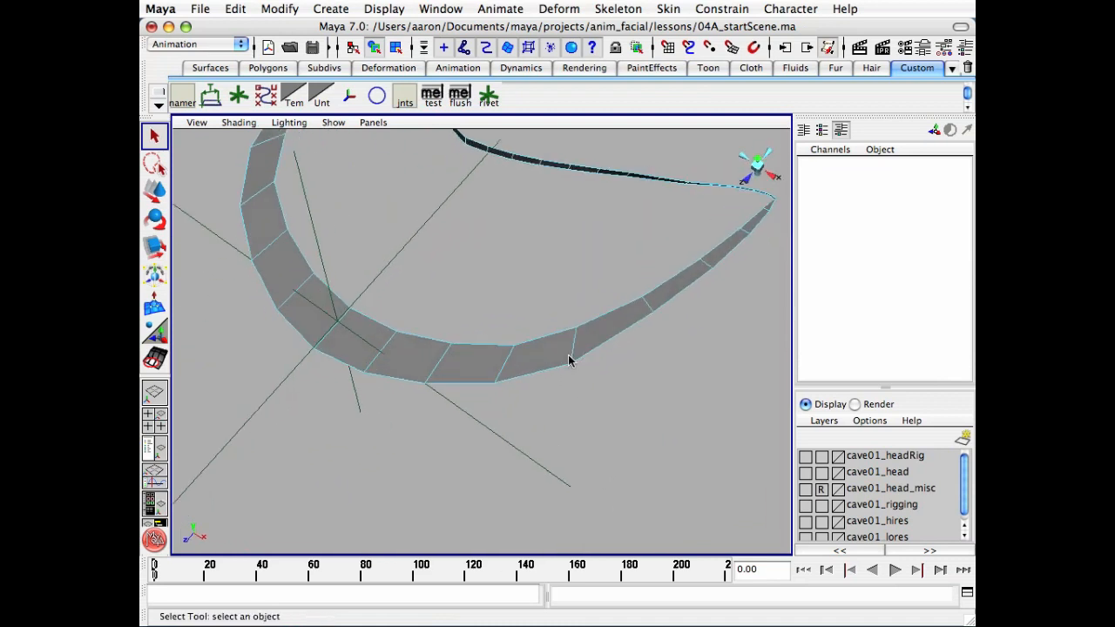
click(506, 367)
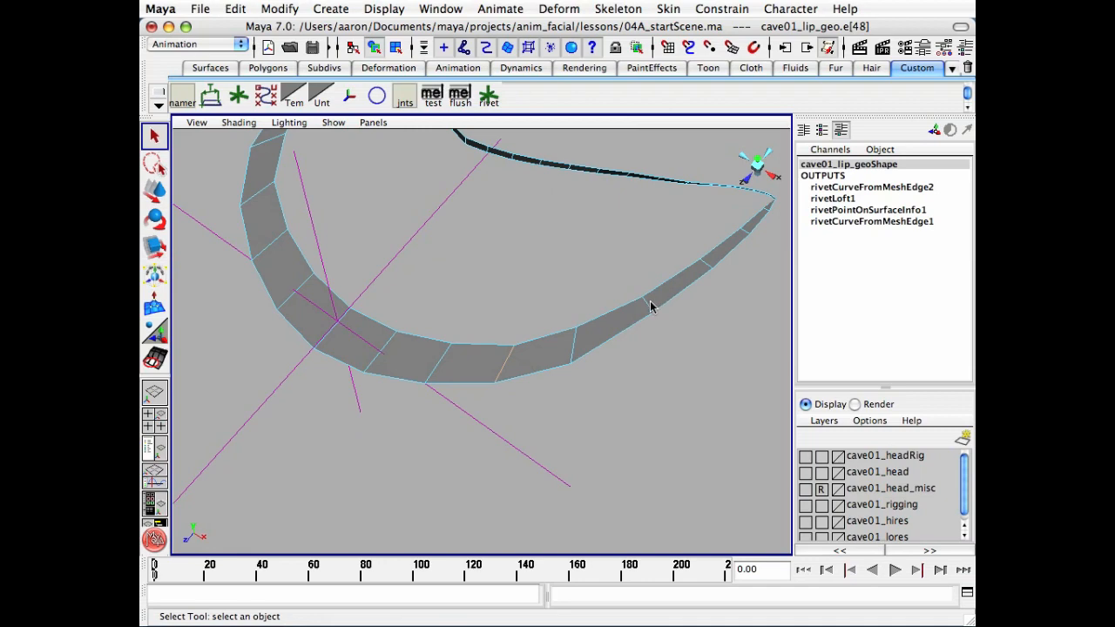
shift+click(646, 306)
click(488, 96)
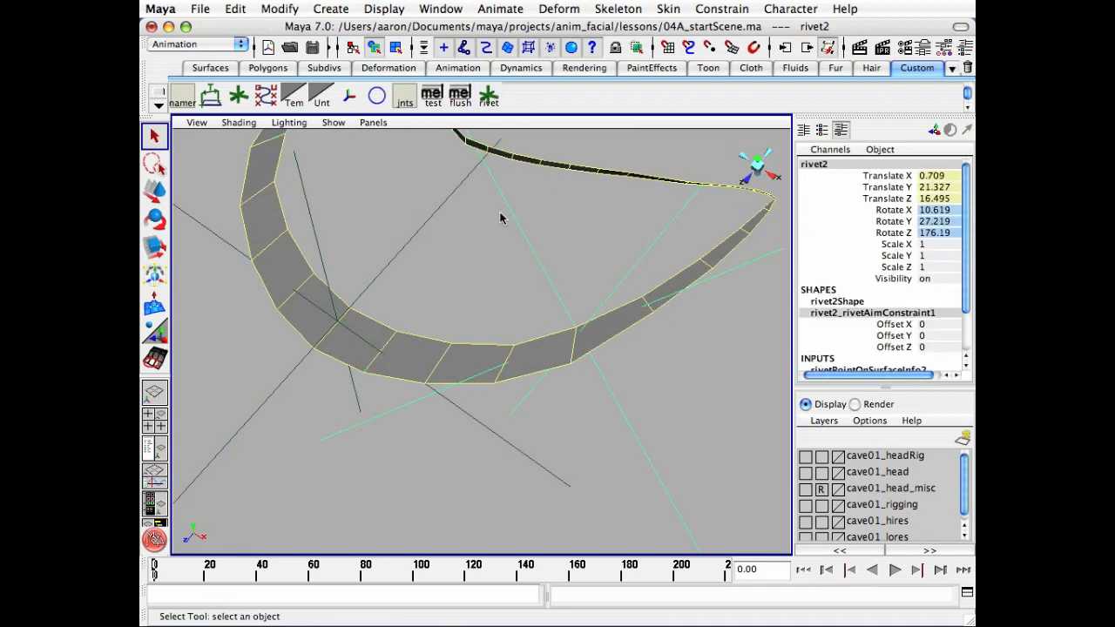
Create a matching rivet on the negative X side of the lower lip from the mirrored pair of cross edges
alt+drag(500, 217, 562, 253)
alt+right_drag(561, 253, 440, 254)
alt+middle_drag(440, 255, 540, 233)
alt+drag(540, 234, 576, 236)
alt+drag(439, 411, 457, 438)
click(422, 374)
mouse_move(422, 361)
right_down()
mouse_move(423, 333)
mouse_move(430, 359)
right_up()
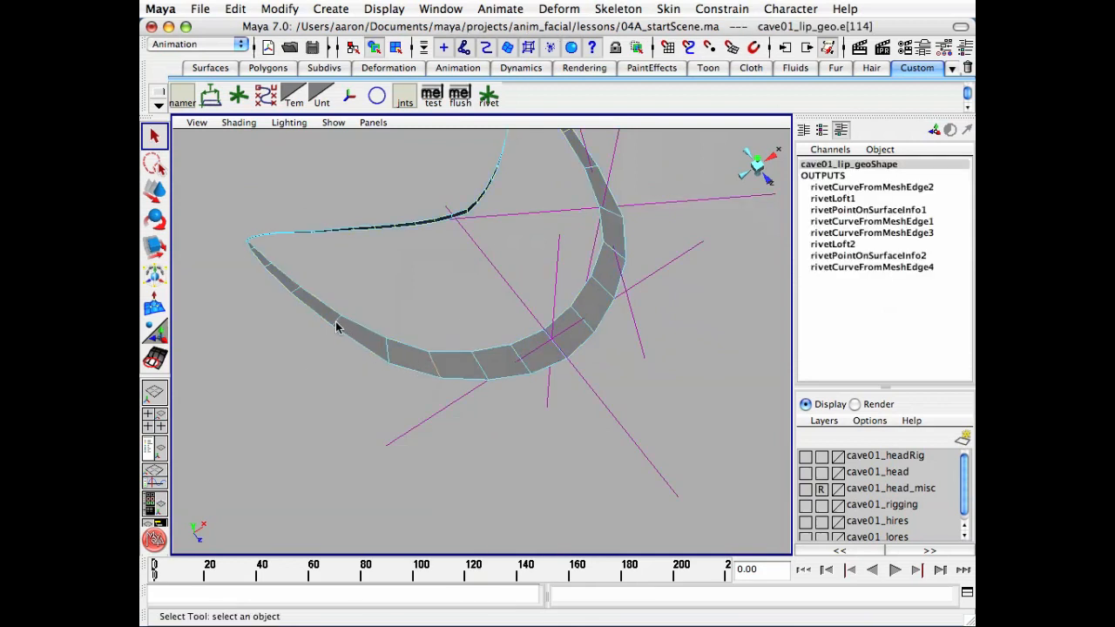
shift+click(357, 344)
key(ctrl+z)
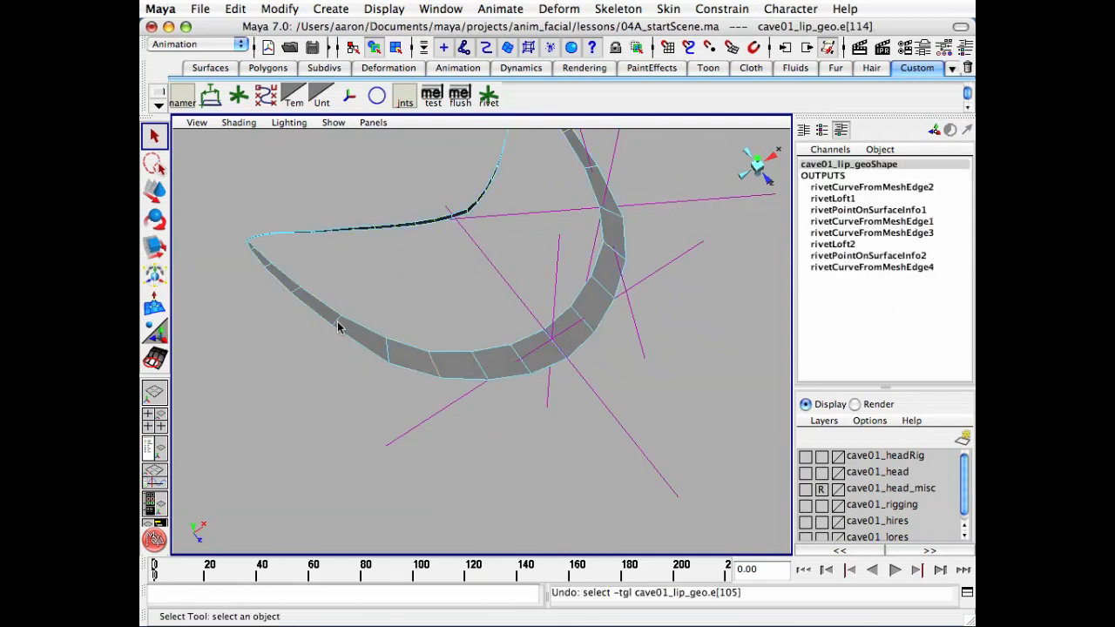
shift+click(345, 334)
key(g)
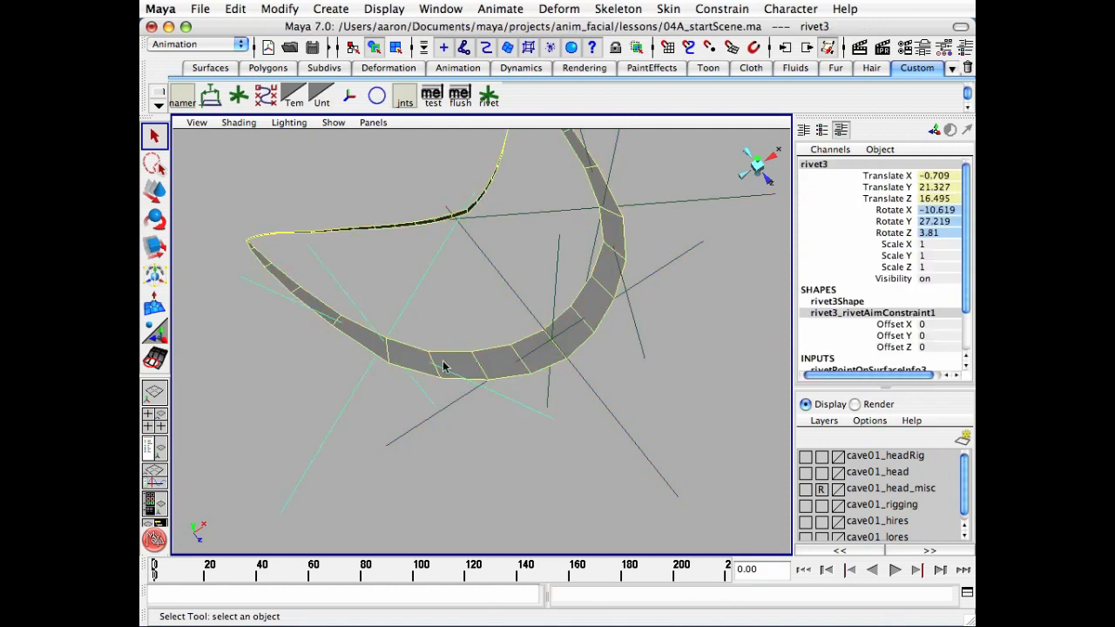
Clear the selection and examine the placement of the three rivets along the lower lip strip from the side and front
click(769, 177)
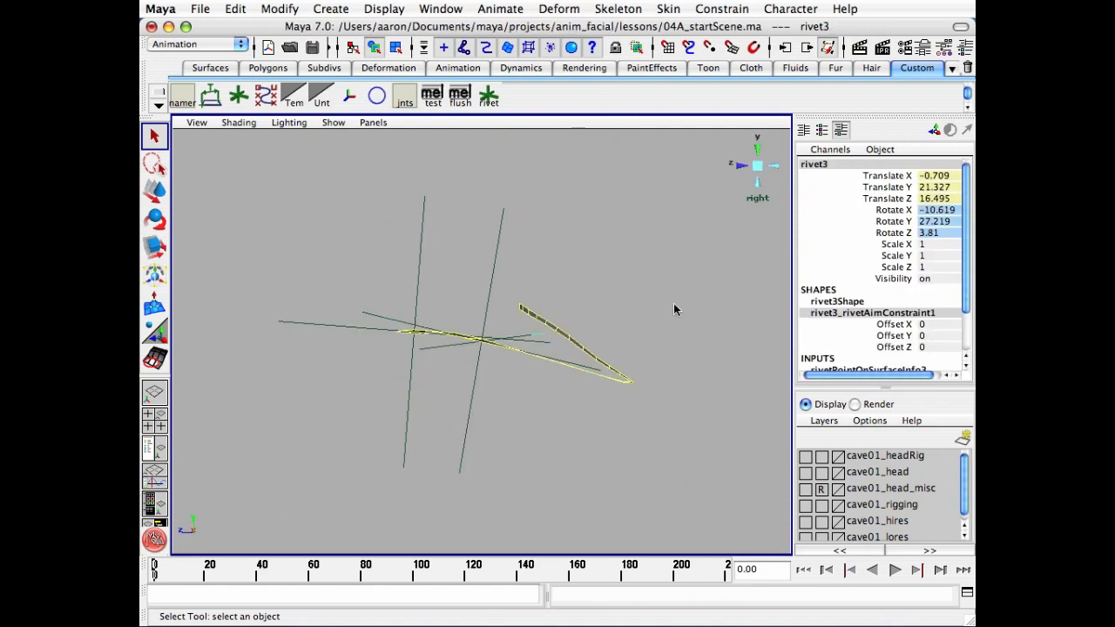
click(756, 167)
alt+drag(523, 267, 651, 270)
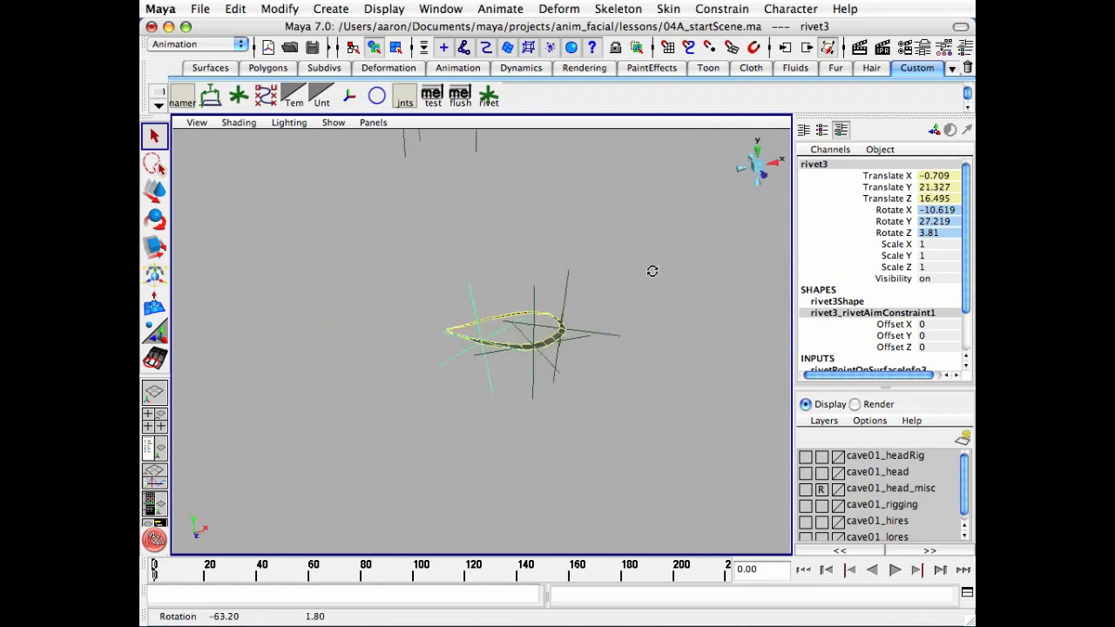
alt+right_drag(651, 271, 719, 319)
alt+drag(720, 319, 499, 295)
click(653, 252)
alt+middle_drag(589, 306, 593, 338)
alt+drag(592, 338, 572, 303)
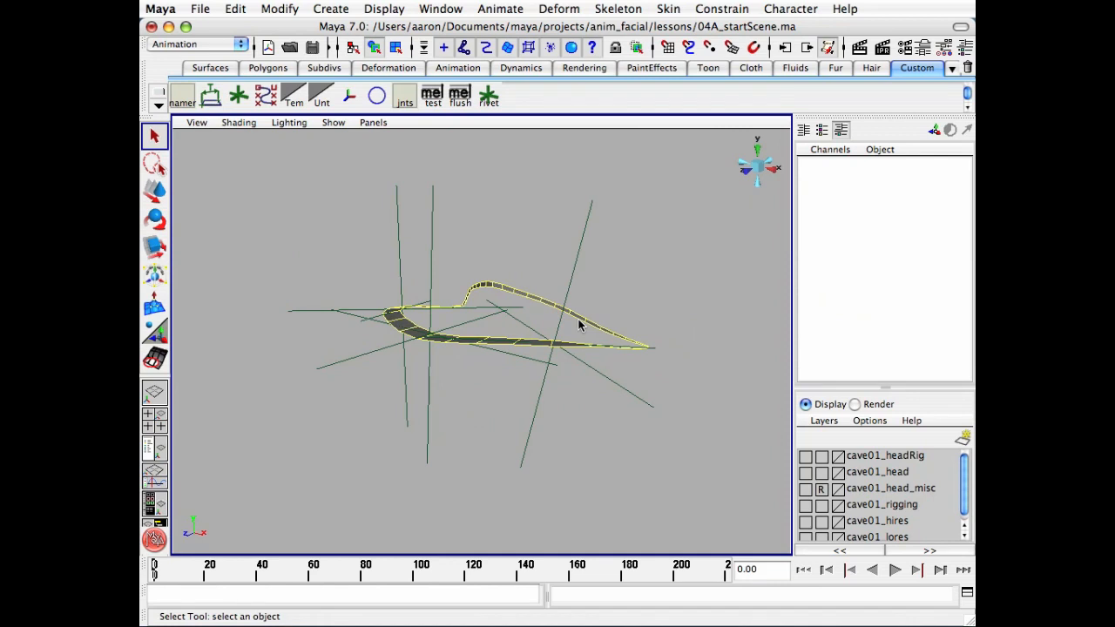
Show the cave01_head layer to compare the rivet positions with the head mesh's lower lip
click(805, 470)
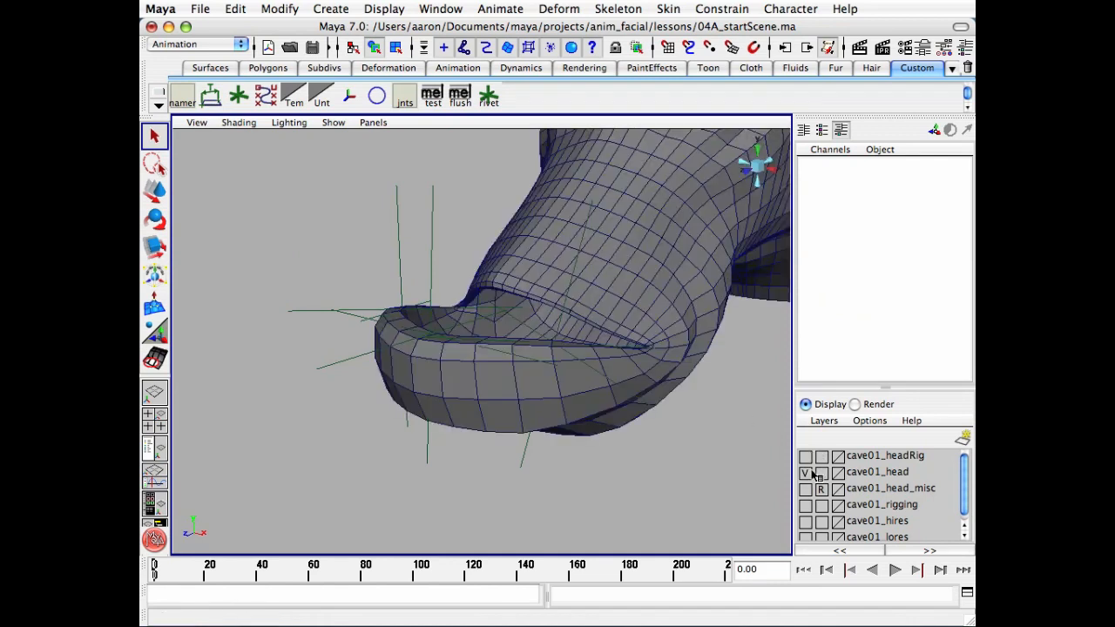
alt+drag(520, 319, 553, 343)
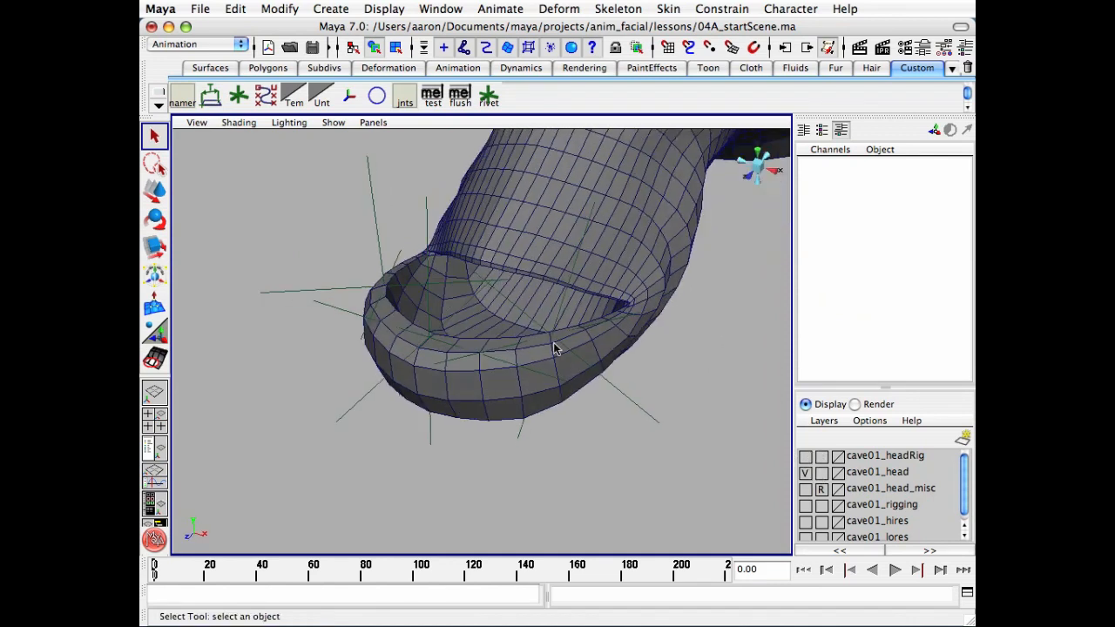
alt+right_drag(607, 327, 567, 327)
alt+drag(566, 327, 527, 343)
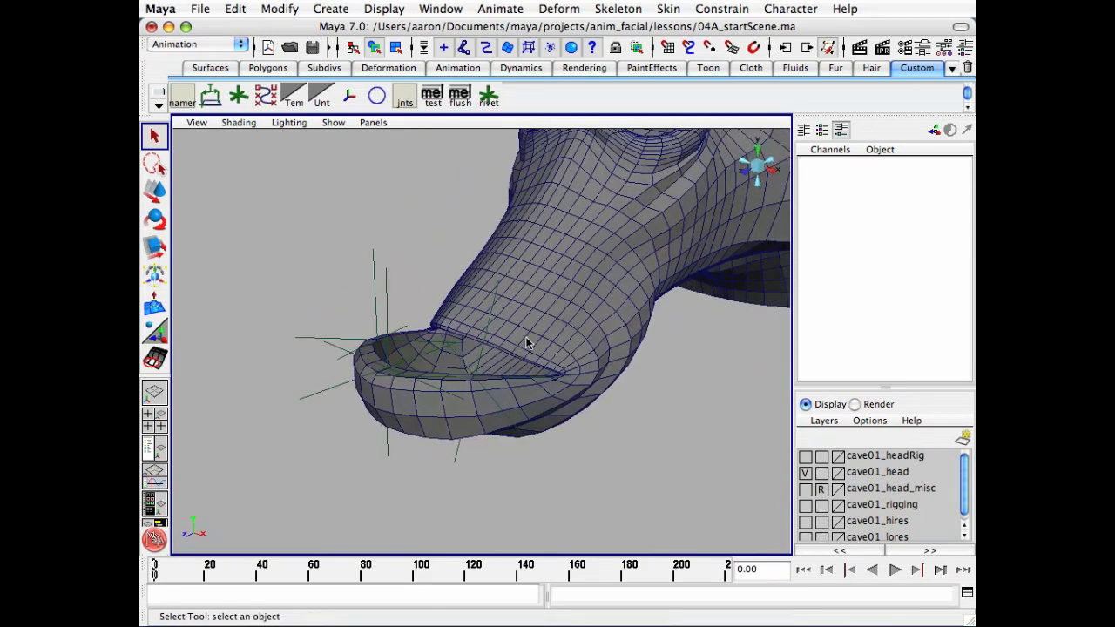
Group rivet1, rivet2 and rivet3 together in the Hypergraph and clear the selection
key(h)
alt+middle_drag(303, 274, 230, 316)
alt+right_drag(227, 310, 293, 300)
alt+middle_drag(293, 300, 311, 334)
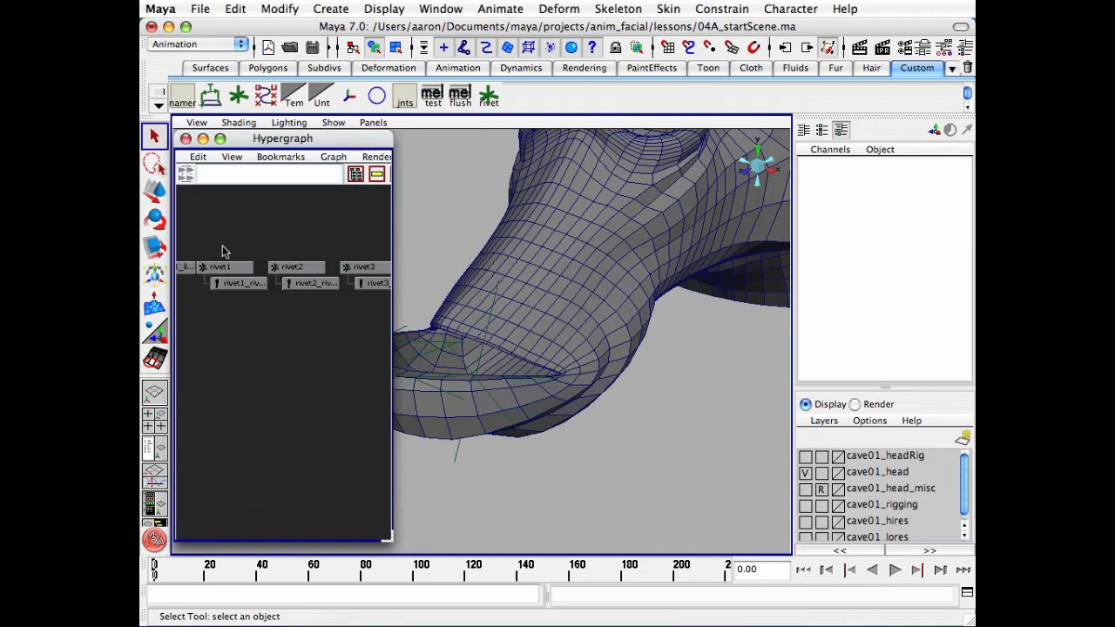
drag(222, 245, 361, 275)
key(ctrl+g)
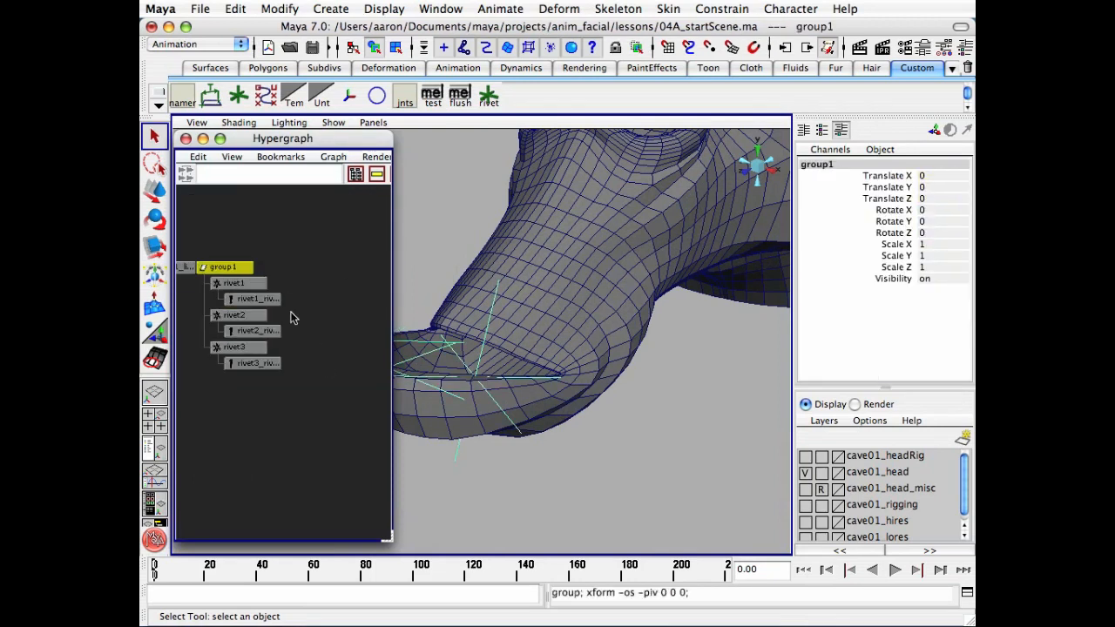
click(269, 304)
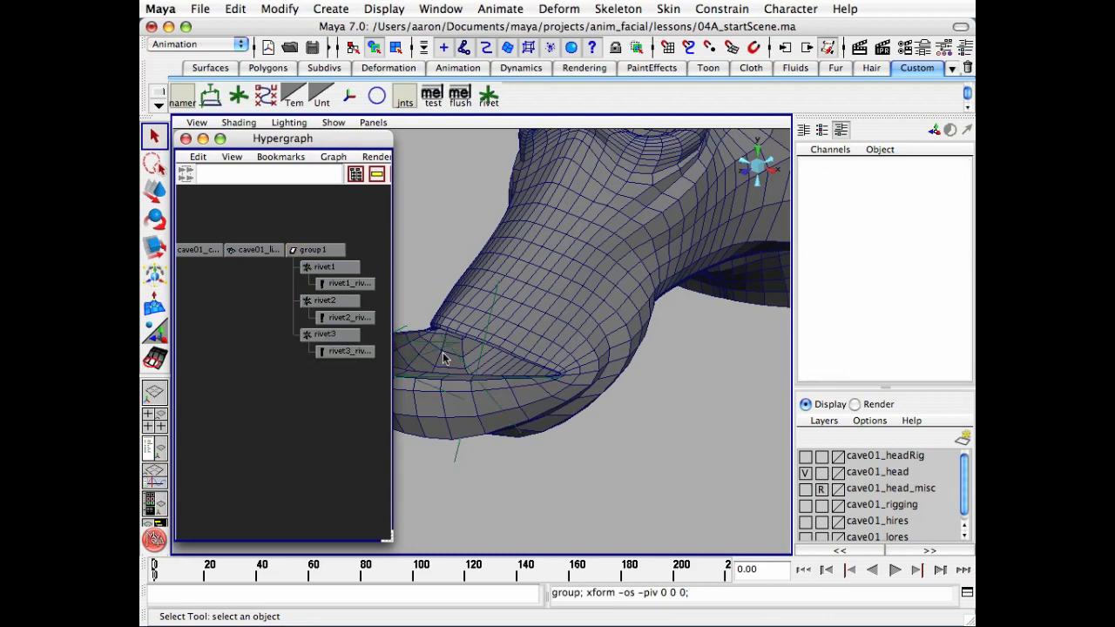
Preview the mouth-opening animation to frame 40, compare the lip strip and rivets with the head's lips, and return to frame 0
alt+drag(473, 291, 381, 341)
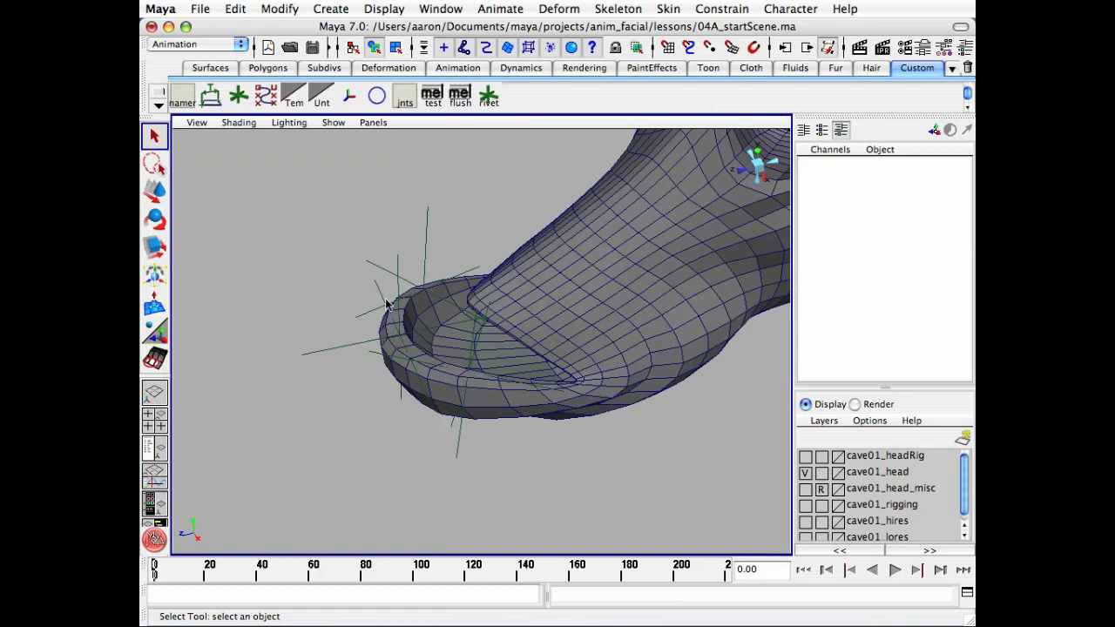
alt+drag(414, 388, 475, 361)
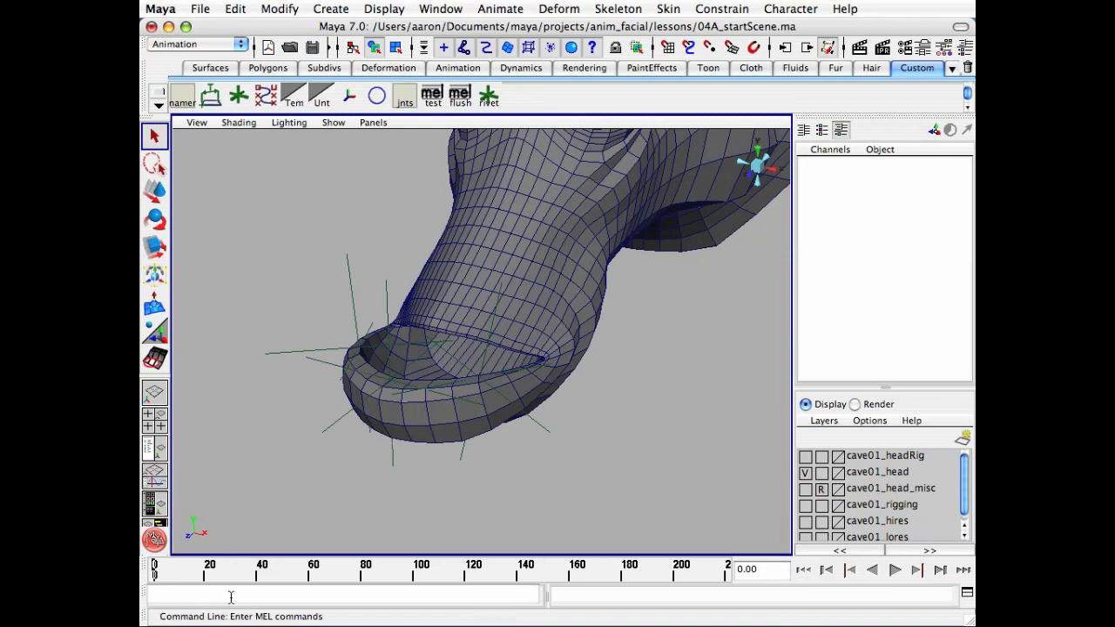
key(alt+v)
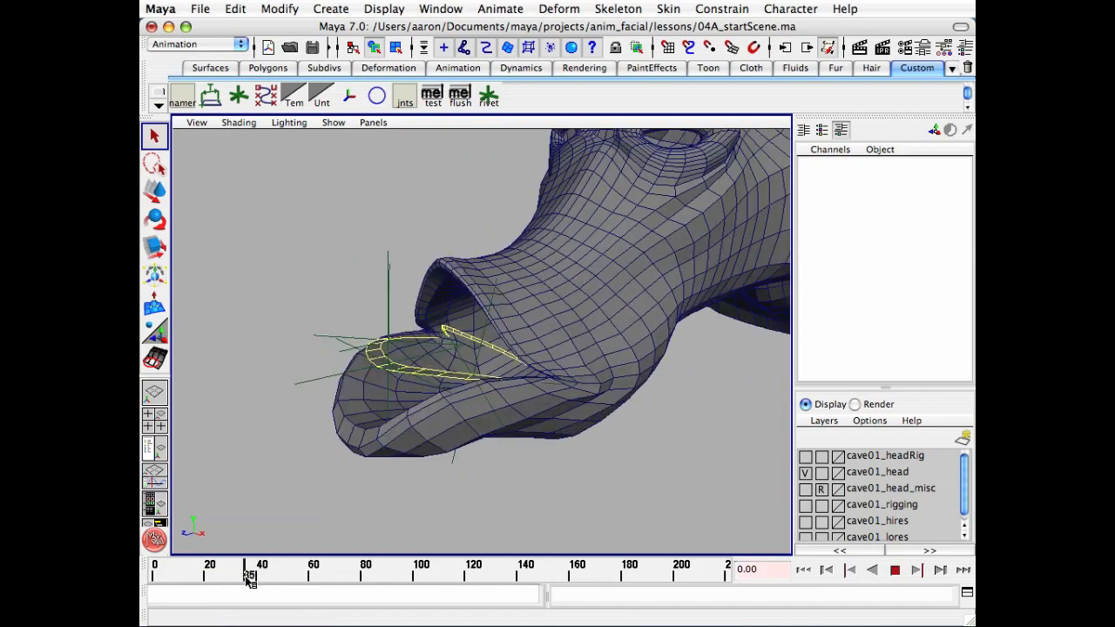
key(alt+v)
alt+drag(316, 523, 433, 381)
alt+drag(402, 423, 361, 460)
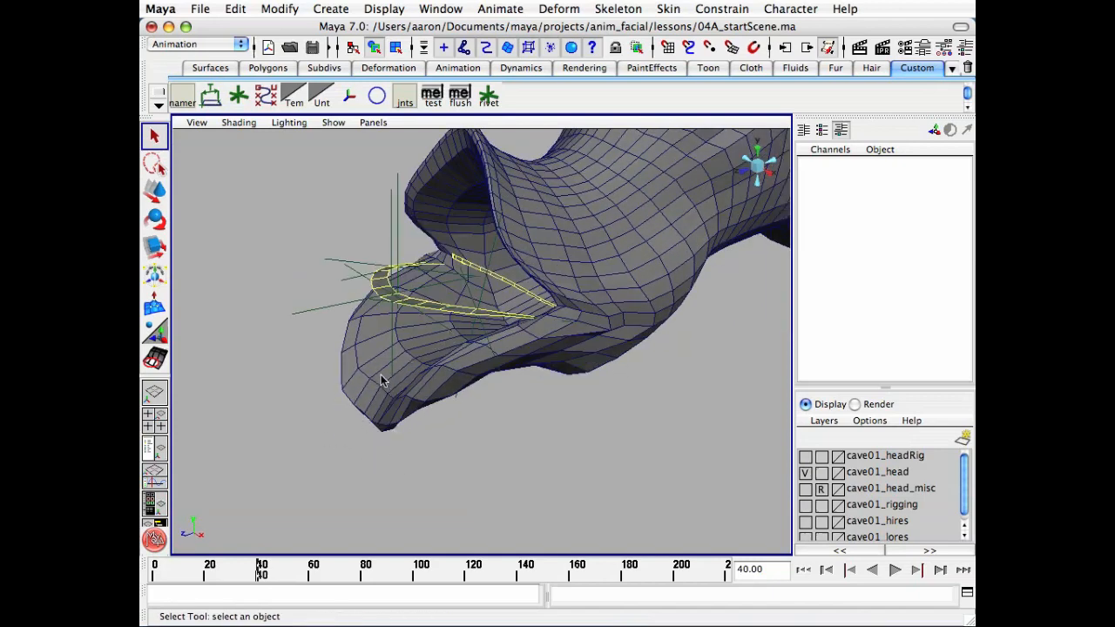
alt+drag(449, 386, 422, 395)
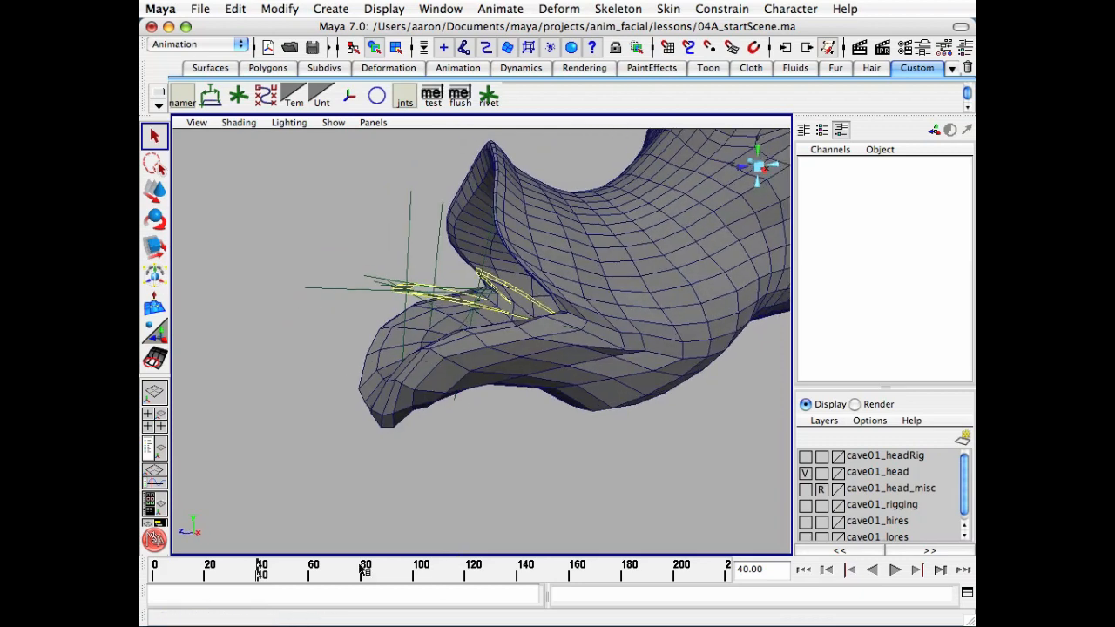
drag(261, 581, 150, 568)
alt+drag(418, 475, 443, 448)
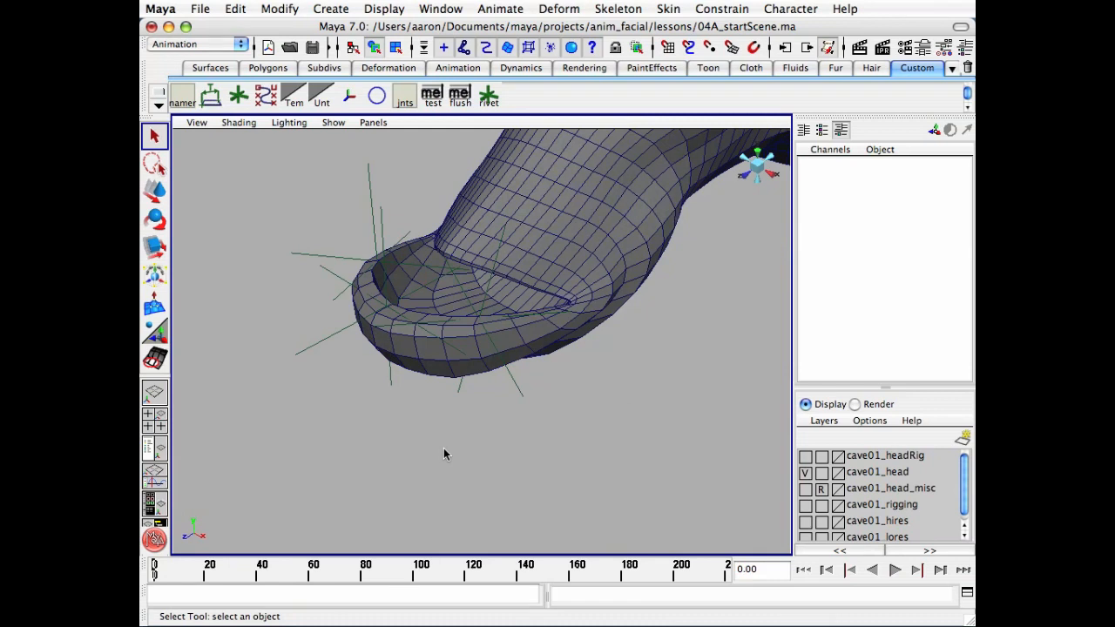
alt+drag(443, 449, 586, 289)
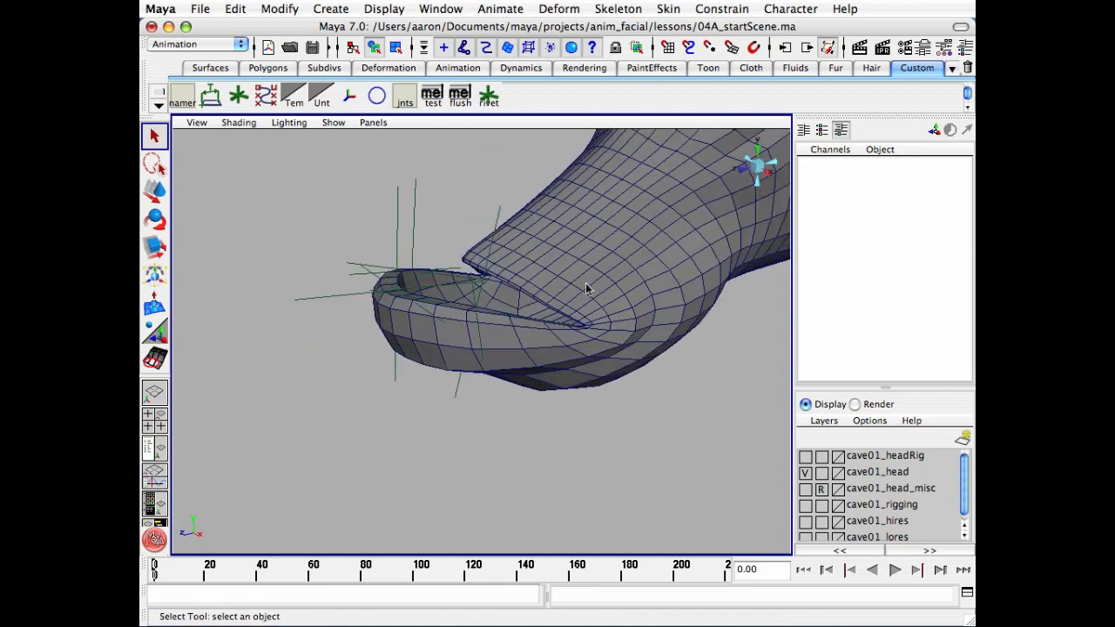
Create three separate, unconnected joints in the empty space below the head in the right side view
click(684, 310)
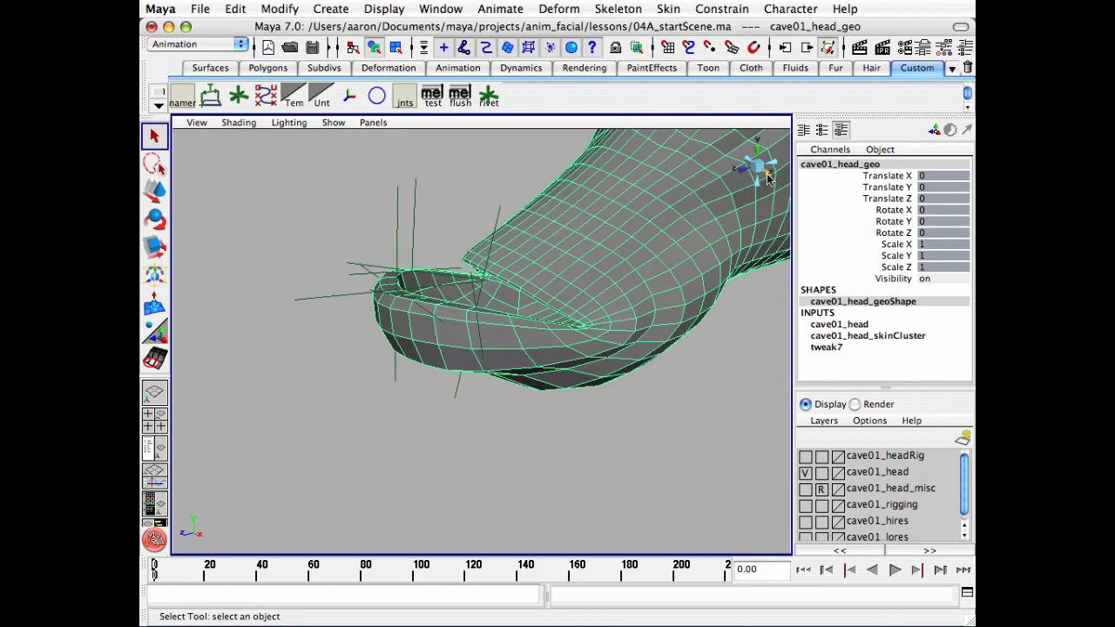
click(766, 177)
click(751, 169)
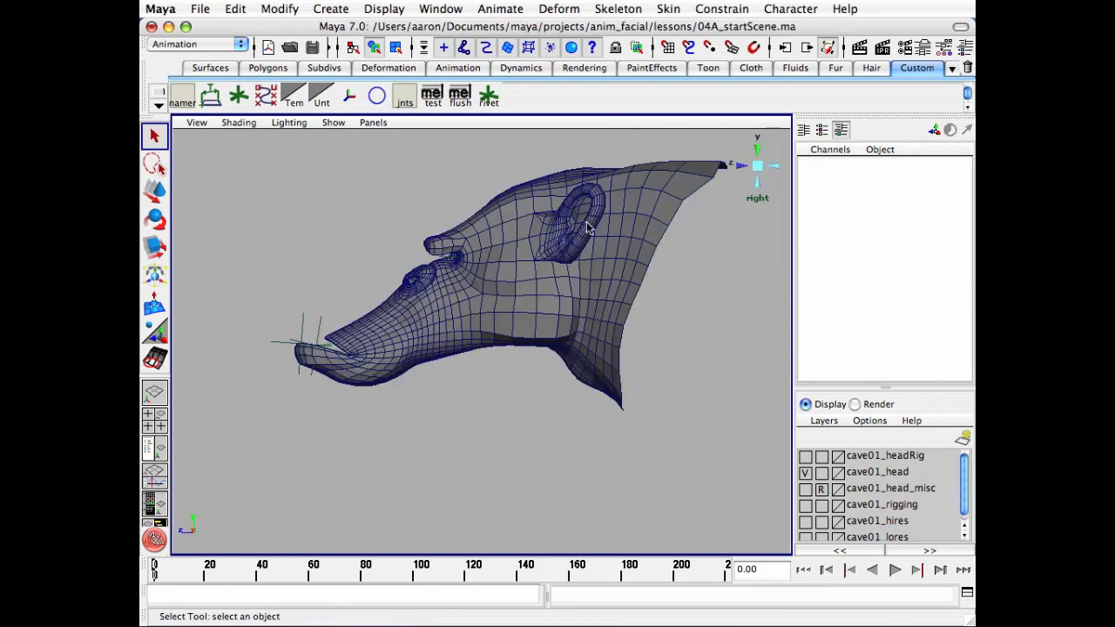
click(634, 10)
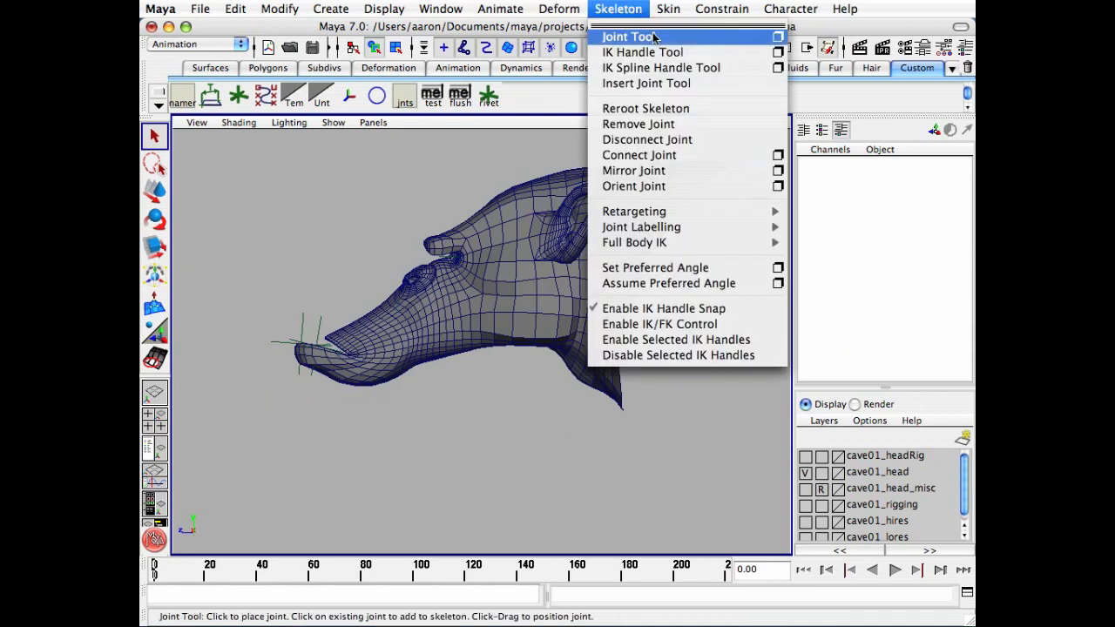
click(629, 37)
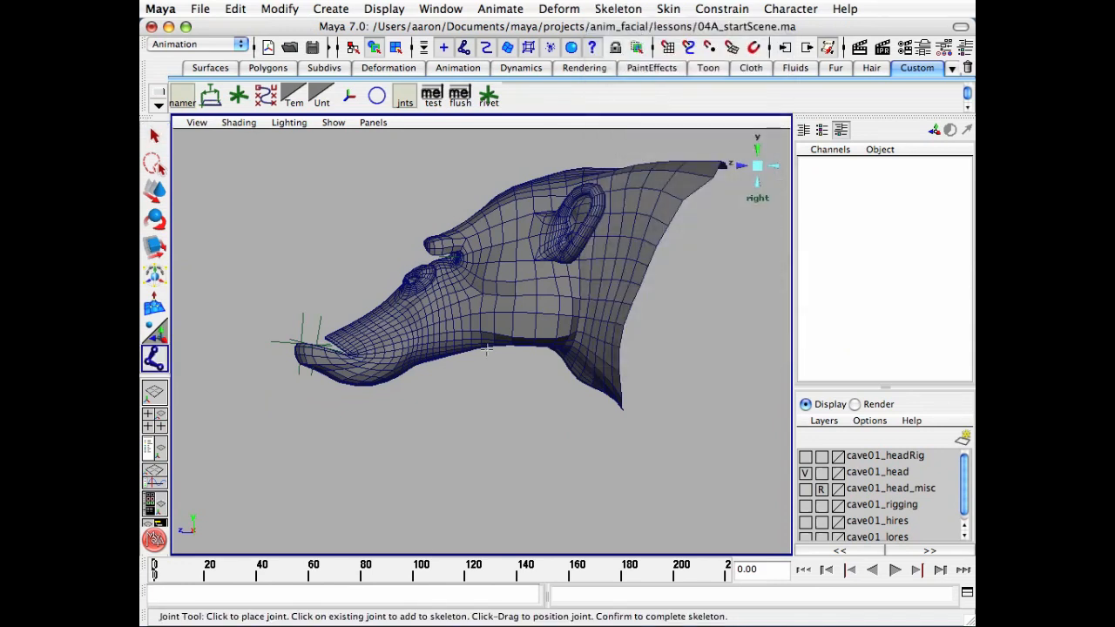
click(485, 466)
key(q)
key(y)
click(372, 461)
key(q)
key(y)
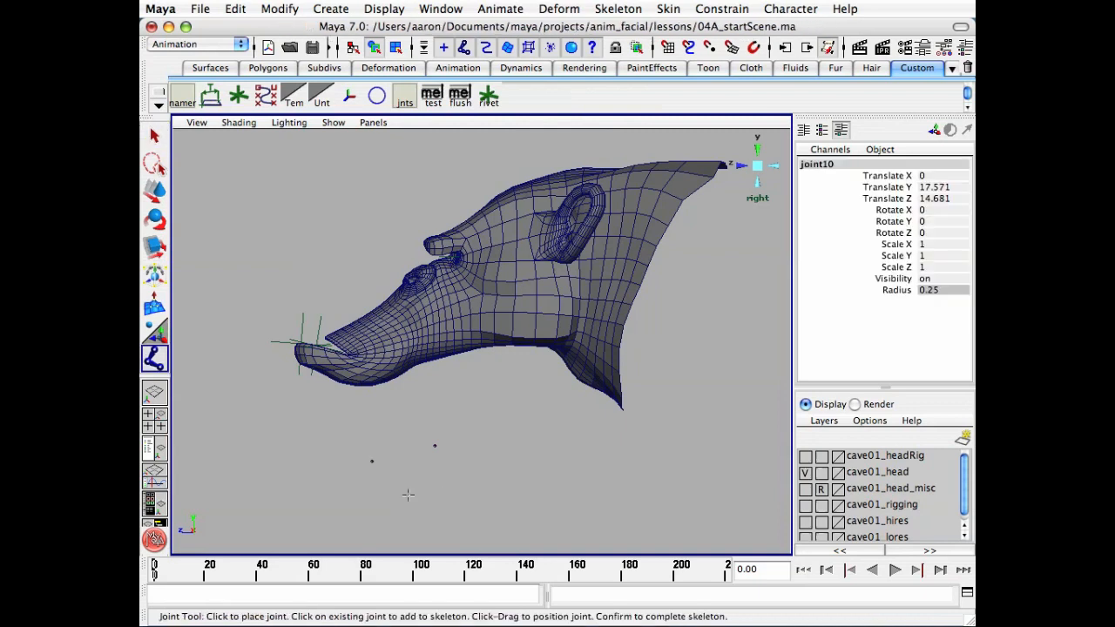
click(318, 463)
key(q)
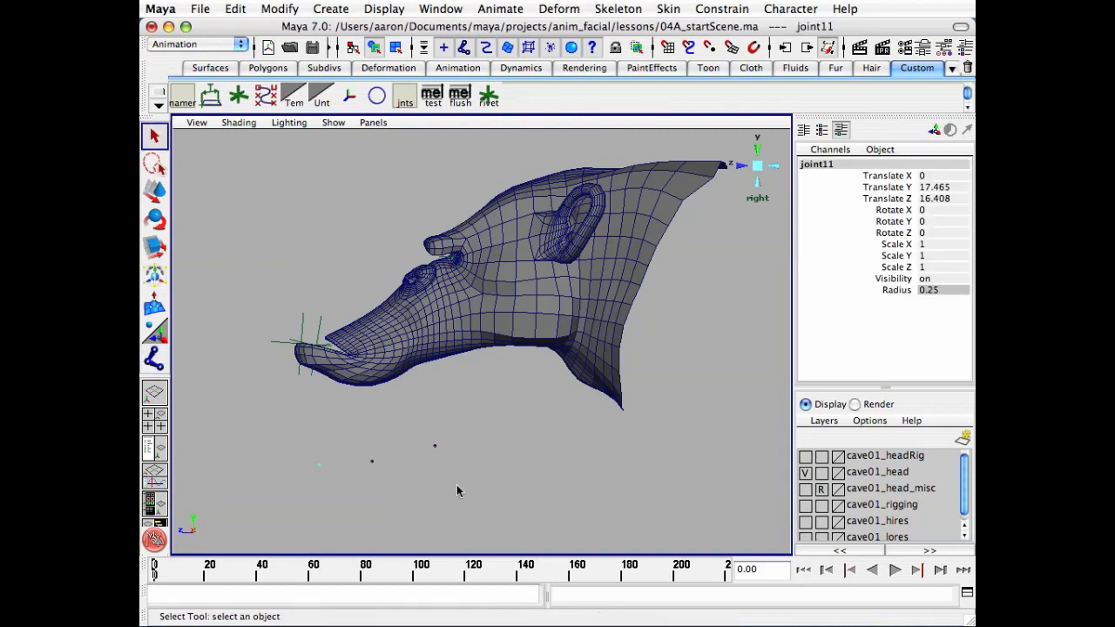
Select the three joints below the head and replace "joint" with "cave01_c_llip0" in their names using Search and Replace Names
click(294, 427)
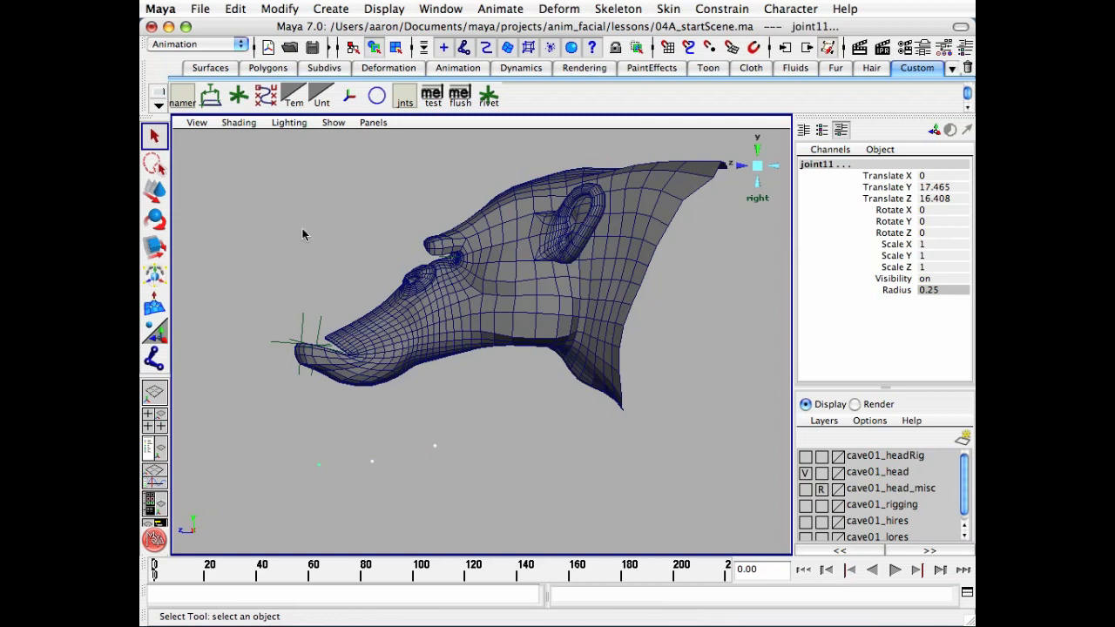
click(277, 10)
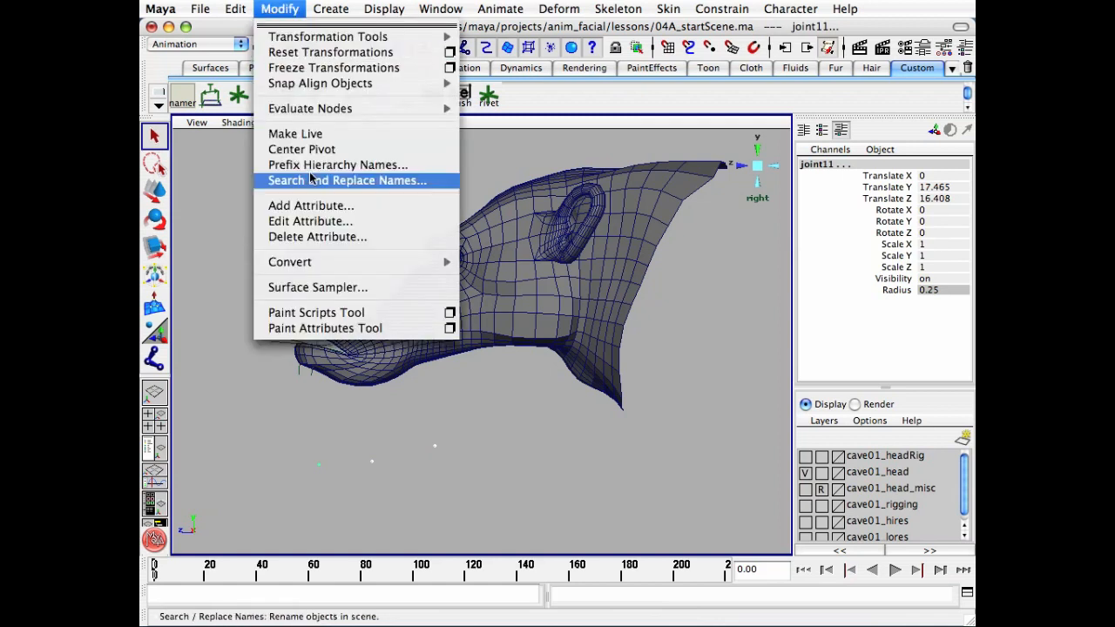
click(324, 180)
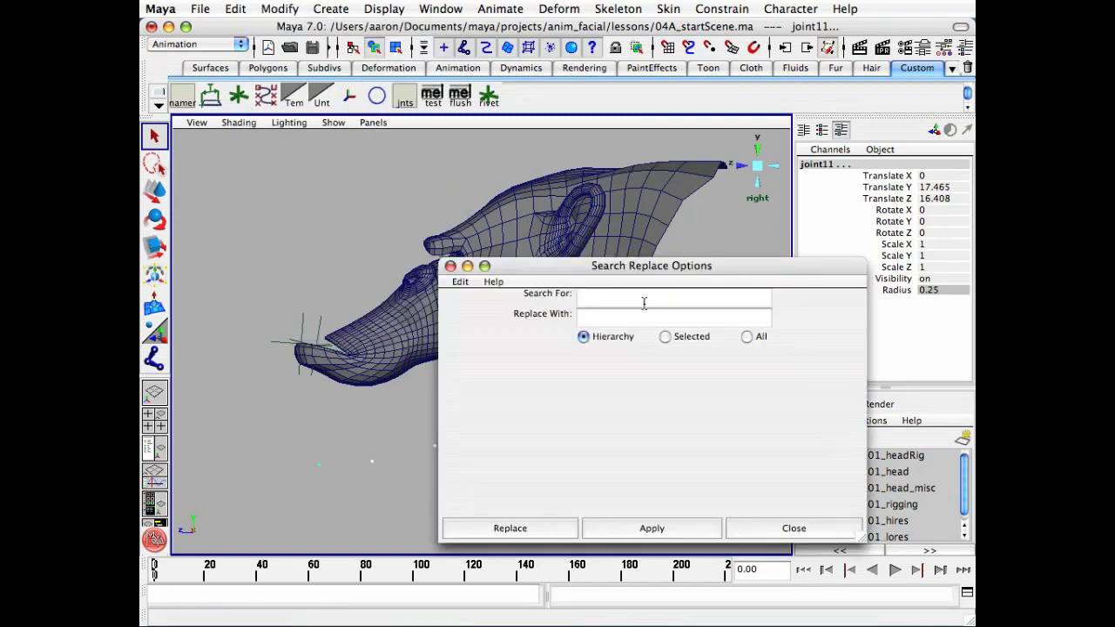
click(629, 299)
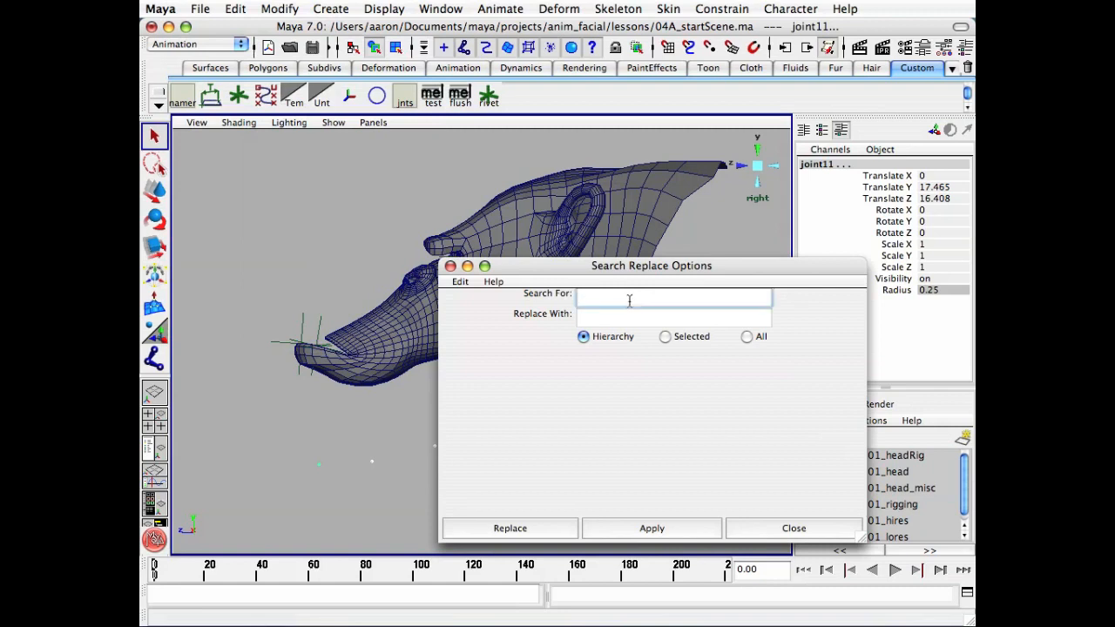
key(Tab)
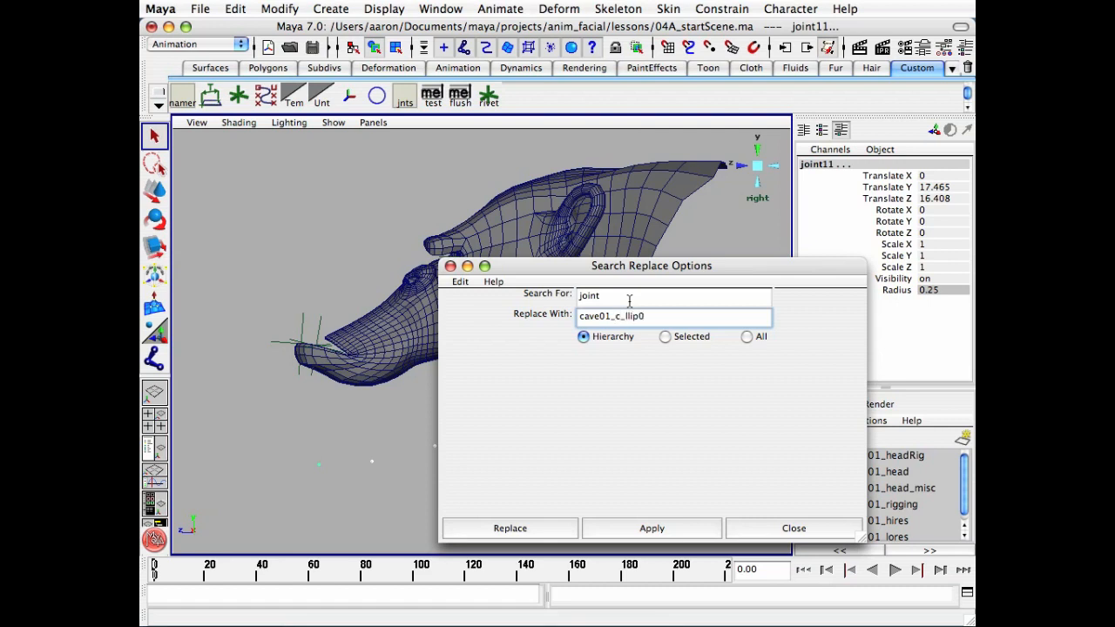
click(550, 528)
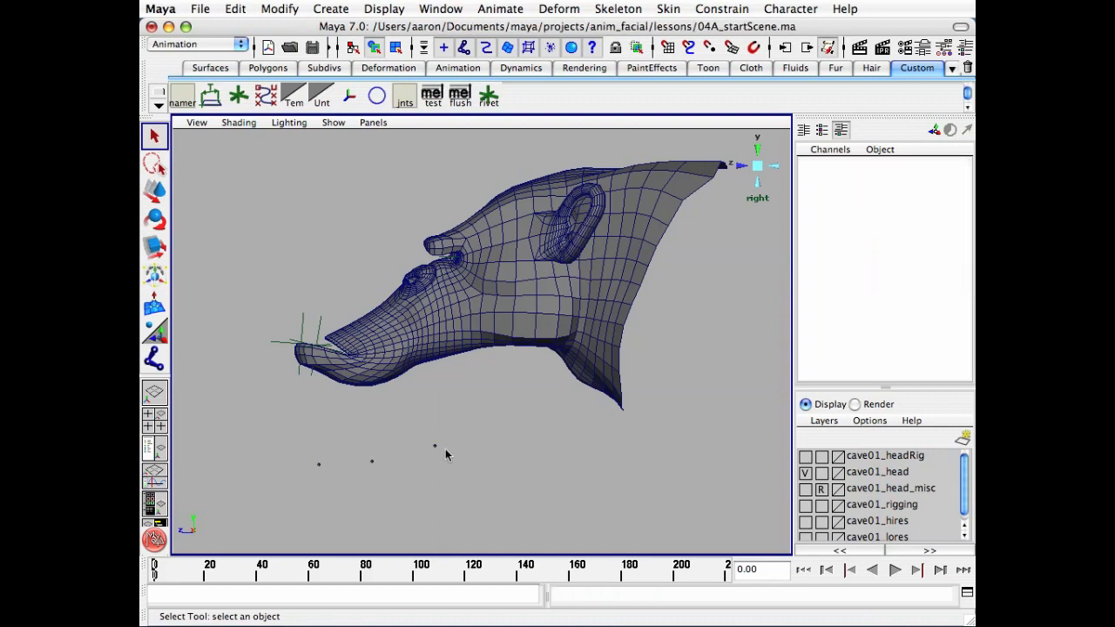
Rename the joint closest to the neck as cave01_c_llip01_jnt
drag(419, 430, 448, 460)
double_click(865, 166)
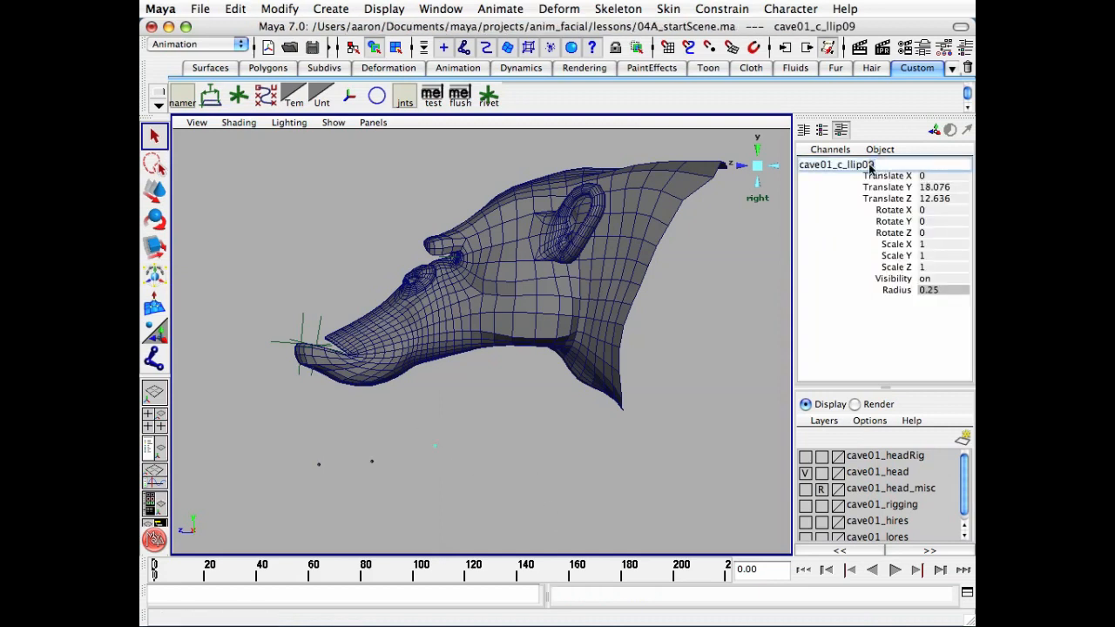
key(BackSpace)
text(1_)
key(Return)
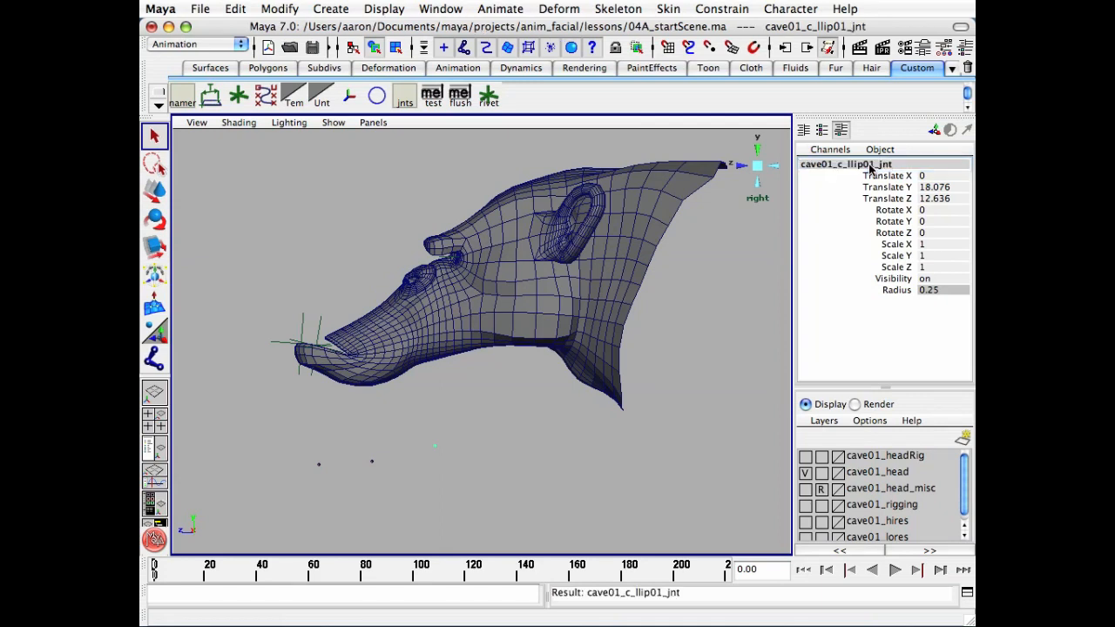
Rename the middle joint as cave01_c_llip02_jnt
drag(354, 441, 412, 503)
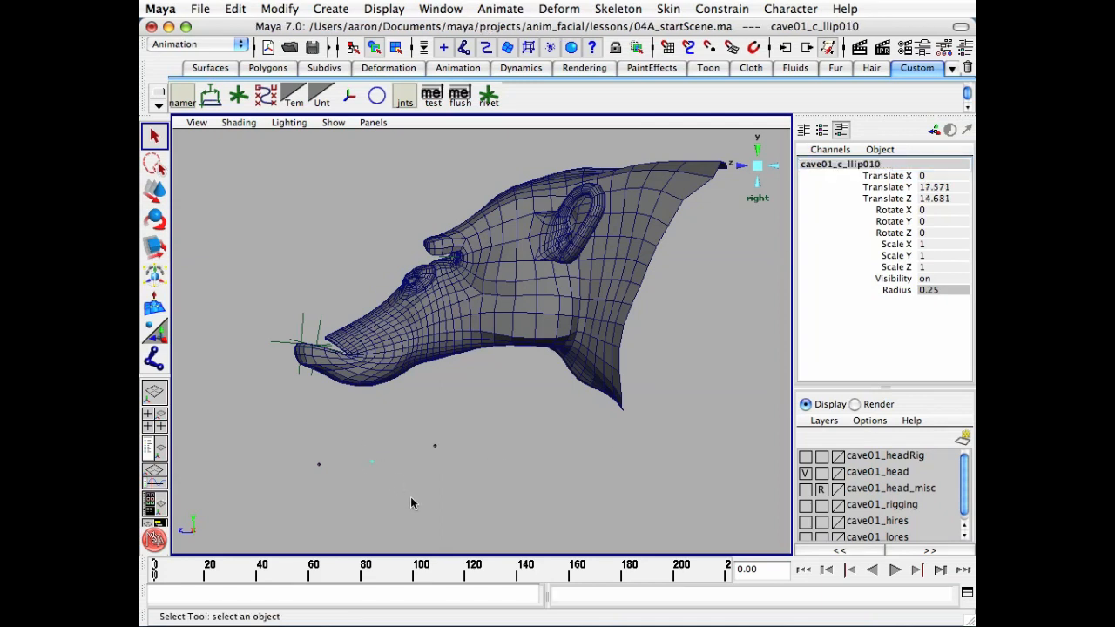
click(882, 165)
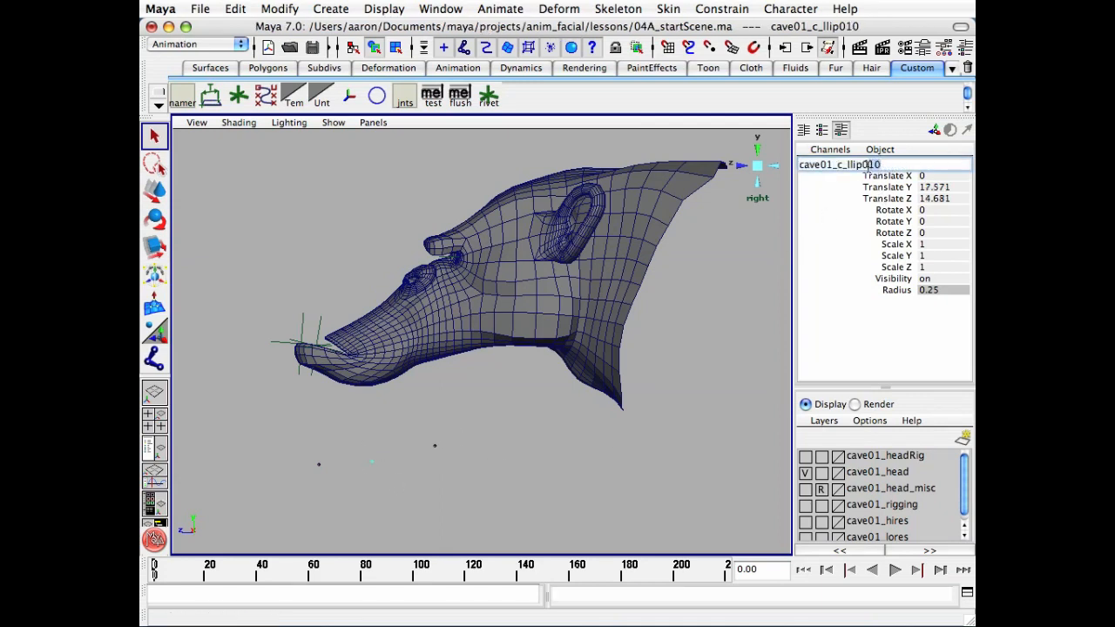
key(BackSpace)
key(BackSpace)
text(2)
text(_jnt)
key(Return)
Rename the joint farthest from the neck as cave01_c_llip03_jnt
drag(296, 460, 340, 481)
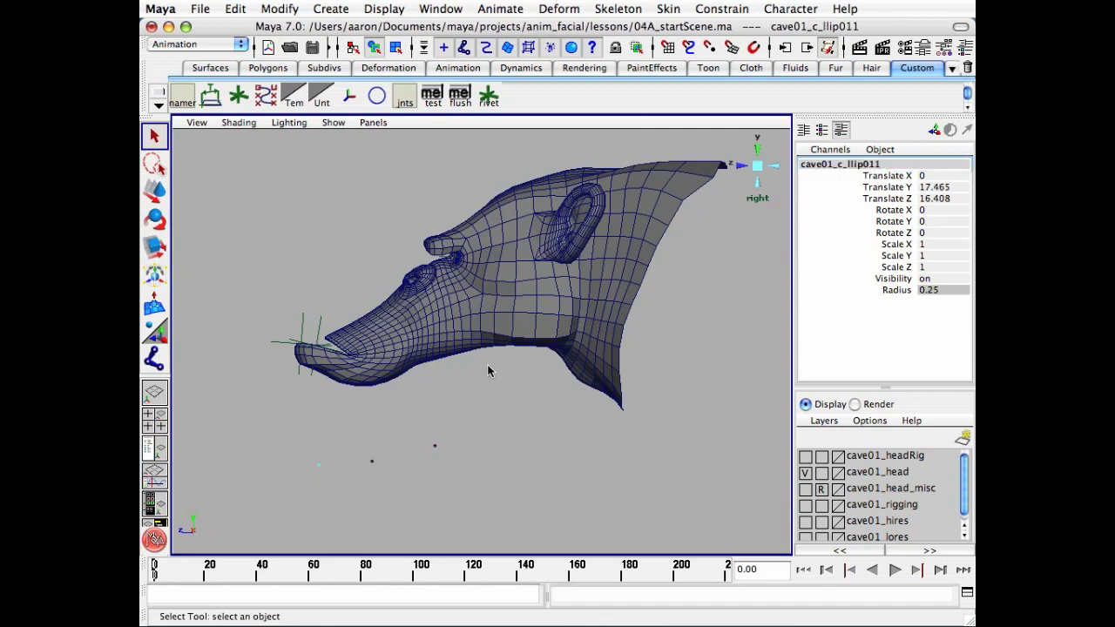
click(880, 167)
drag(885, 167, 867, 166)
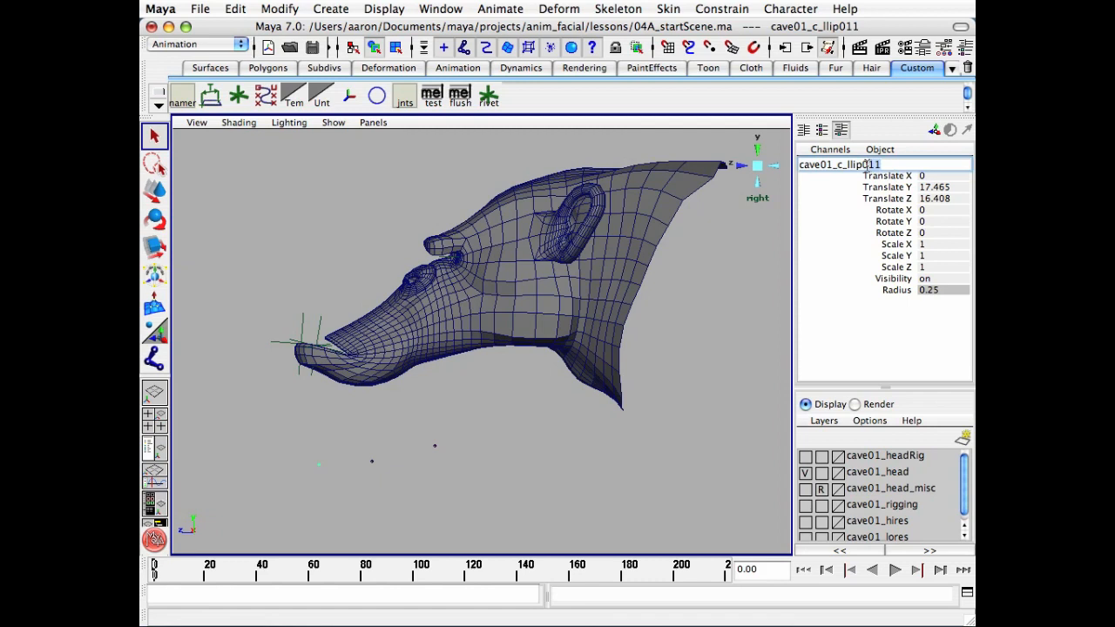
text(3_jnt)
key(Return)
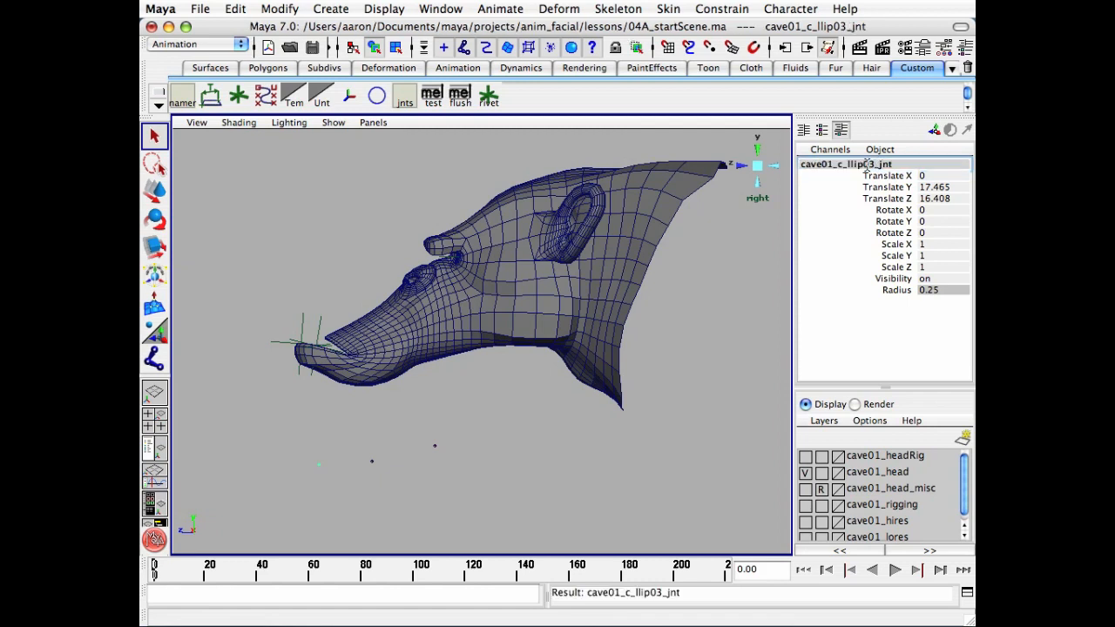
Parent cave01_c_llip01_jnt under rivet1, cave01_c_llip02_jnt under rivet2 and cave01_c_llip03_jnt under rivet3 in the Hypergraph
click(758, 165)
alt+right_drag(653, 334, 442, 345)
mouse_move(442, 345)
alt+mouse_down()
mouse_move(548, 354)
mouse_move(461, 350)
alt+mouse_up()
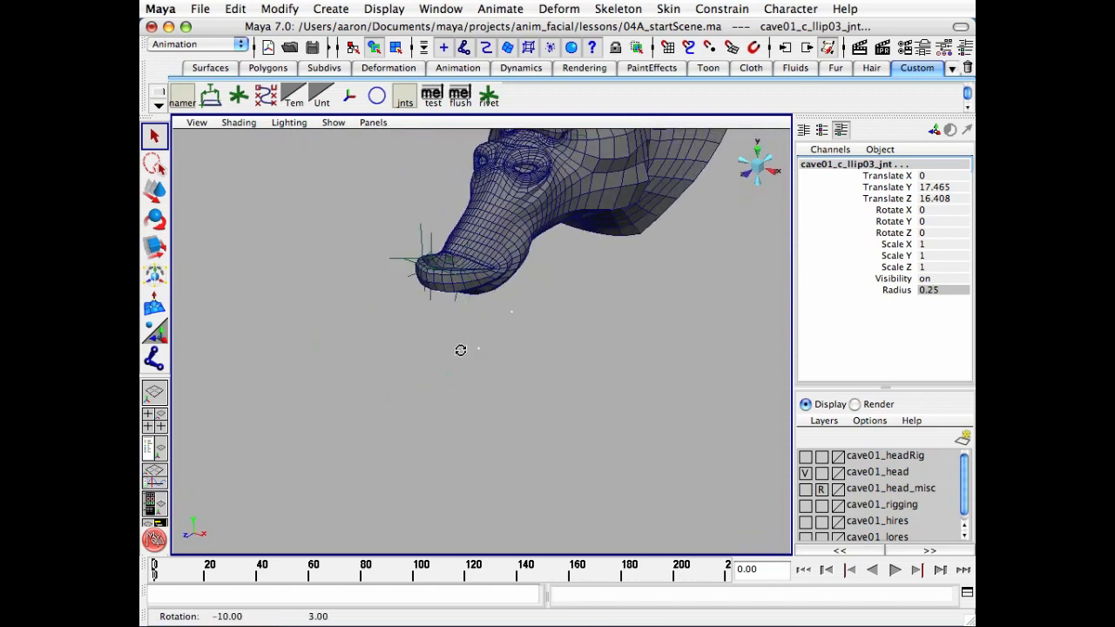
key(super+grave)
alt+middle_drag(297, 363, 223, 360)
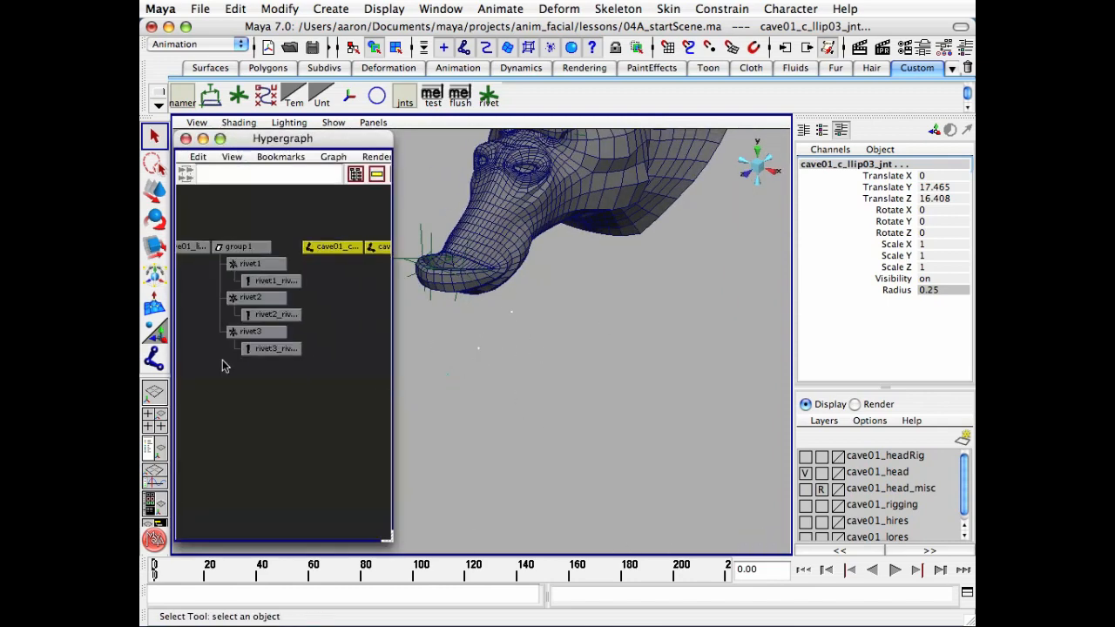
click(322, 411)
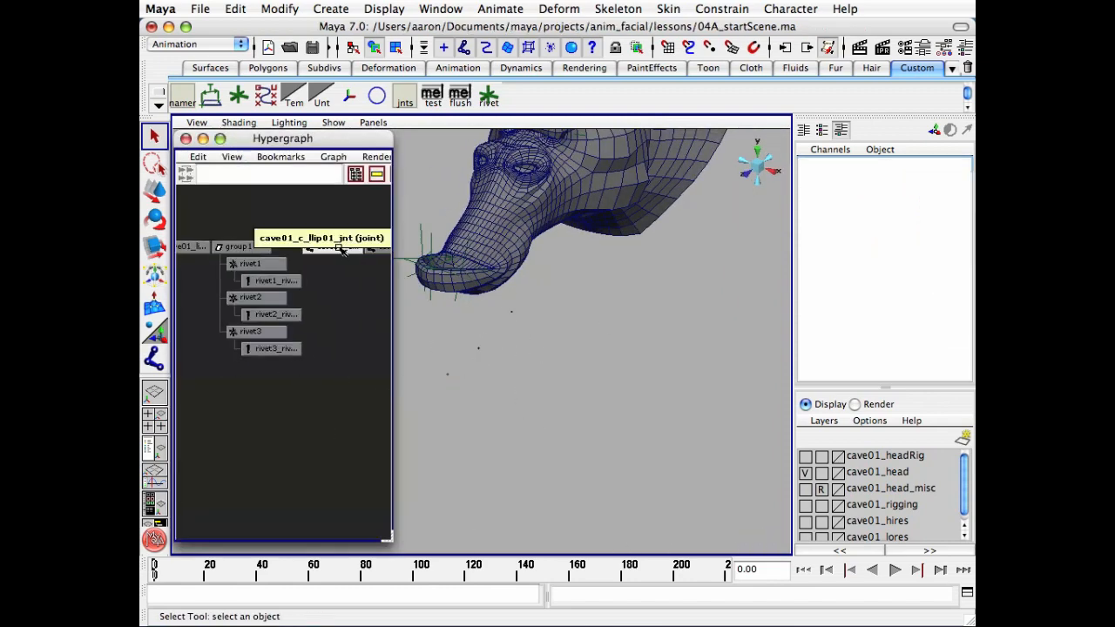
scroll(341, 249, up, 5)
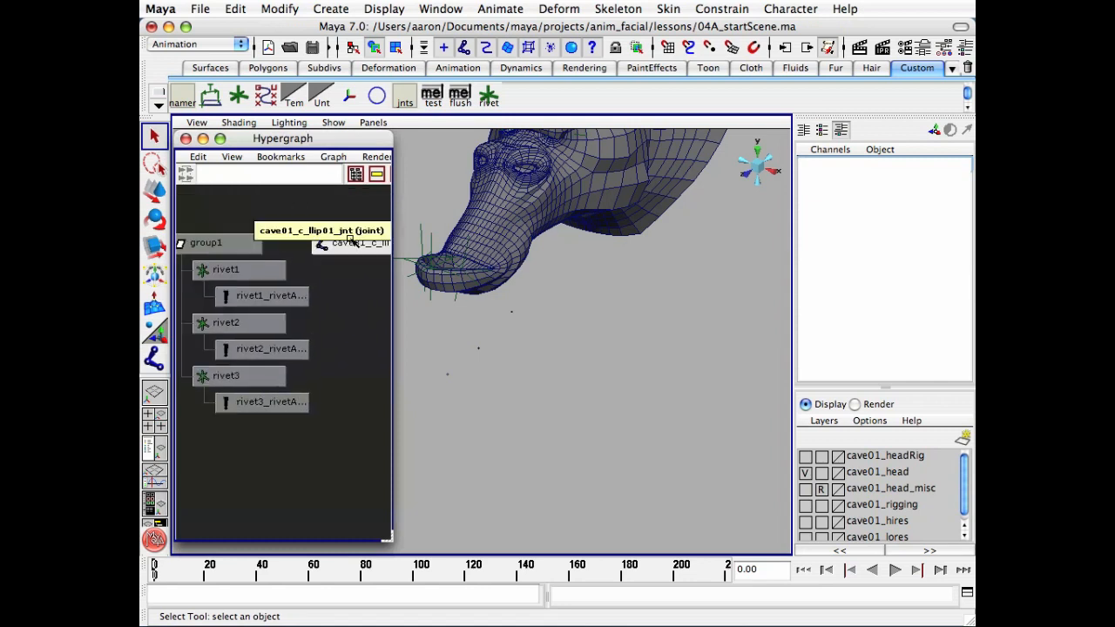
middle_drag(349, 240, 249, 268)
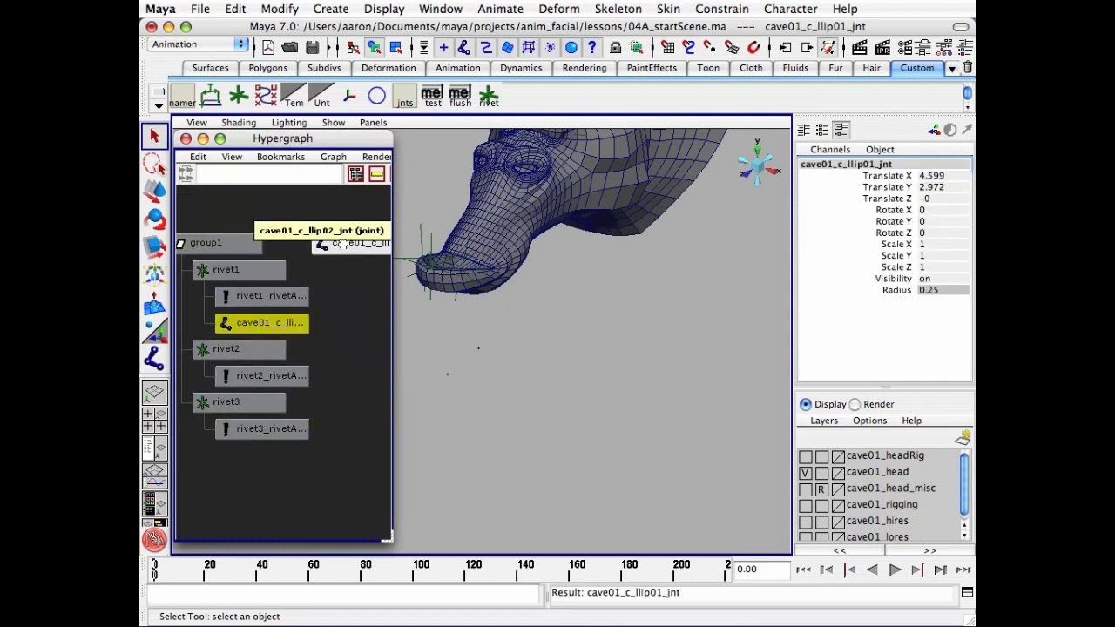
middle_drag(345, 244, 251, 348)
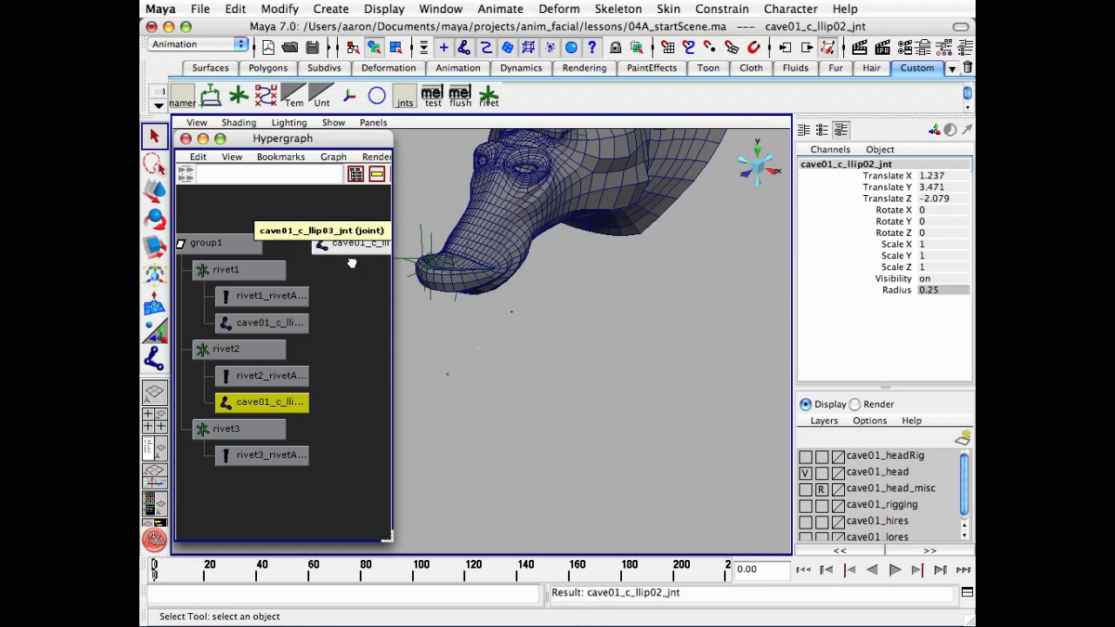
middle_drag(349, 246, 241, 427)
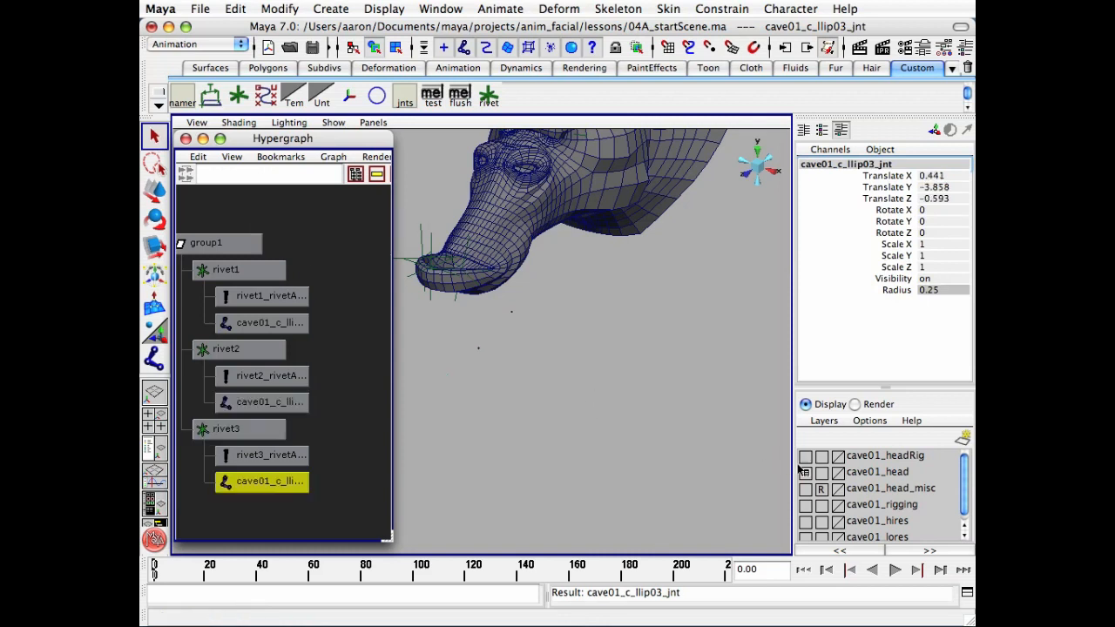
Hide the cave01_head layer to isolate the lip strip, rivets and joints
click(802, 472)
alt+middle_drag(485, 414, 528, 416)
alt+drag(528, 416, 562, 430)
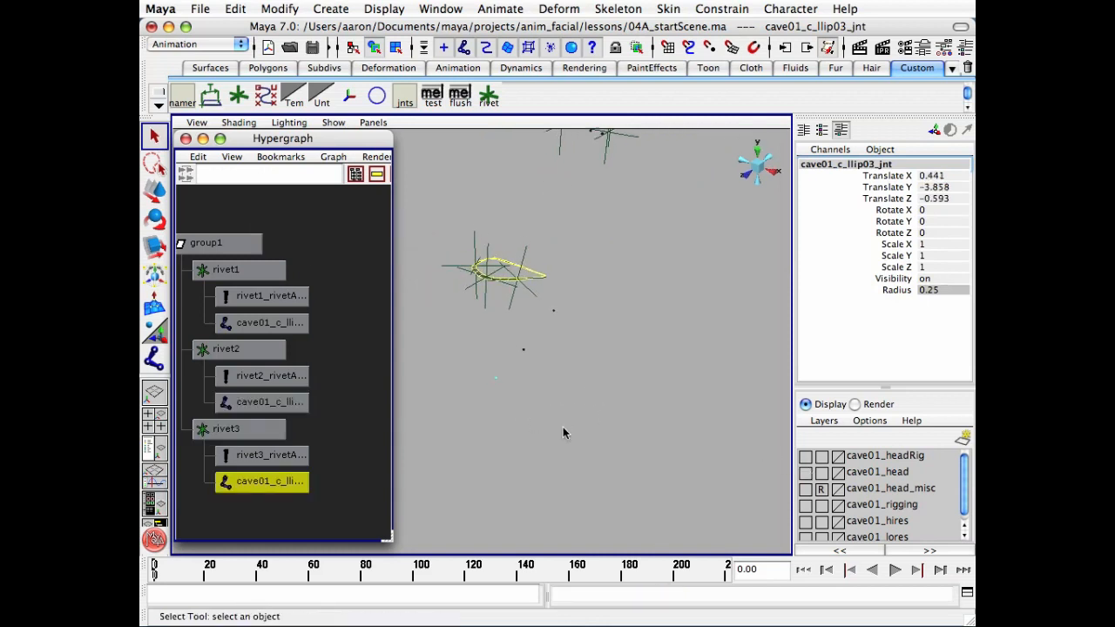
alt+right_drag(563, 426, 612, 401)
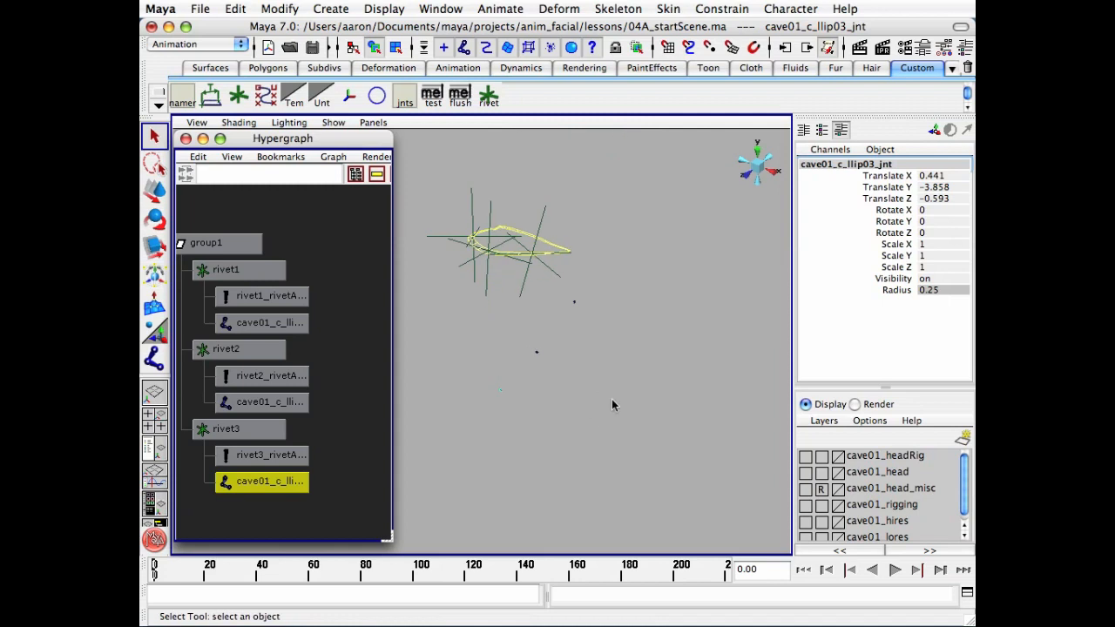
Select all three lower-lip joints in the Hypergraph and set their Translate X, Y and Z to 0
click(290, 324)
shift+click(281, 402)
shift+click(285, 478)
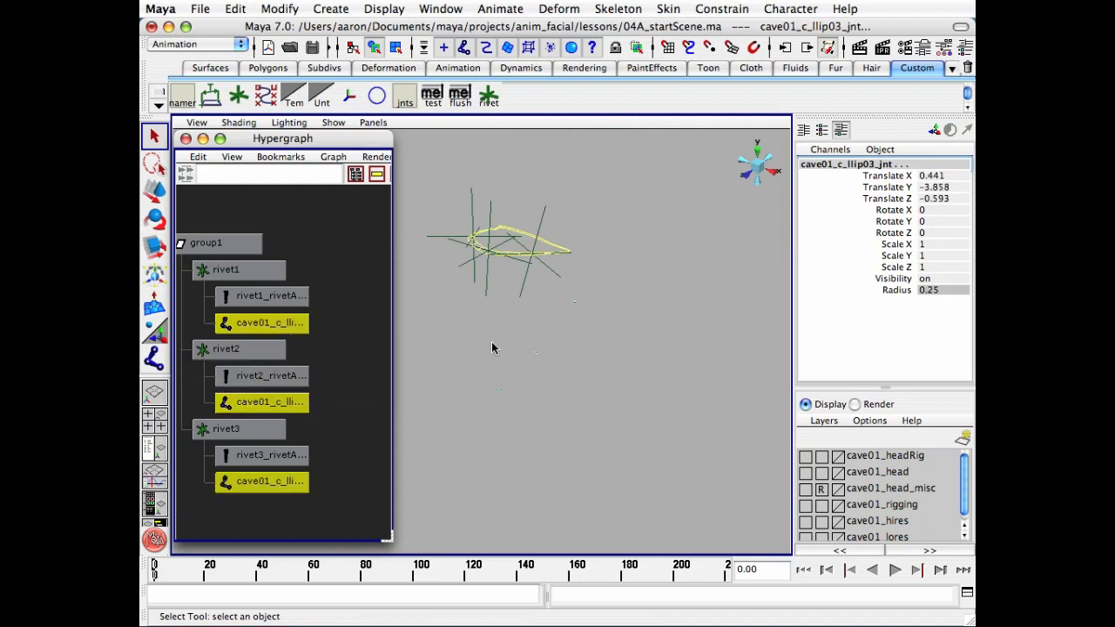
alt+drag(504, 295, 554, 283)
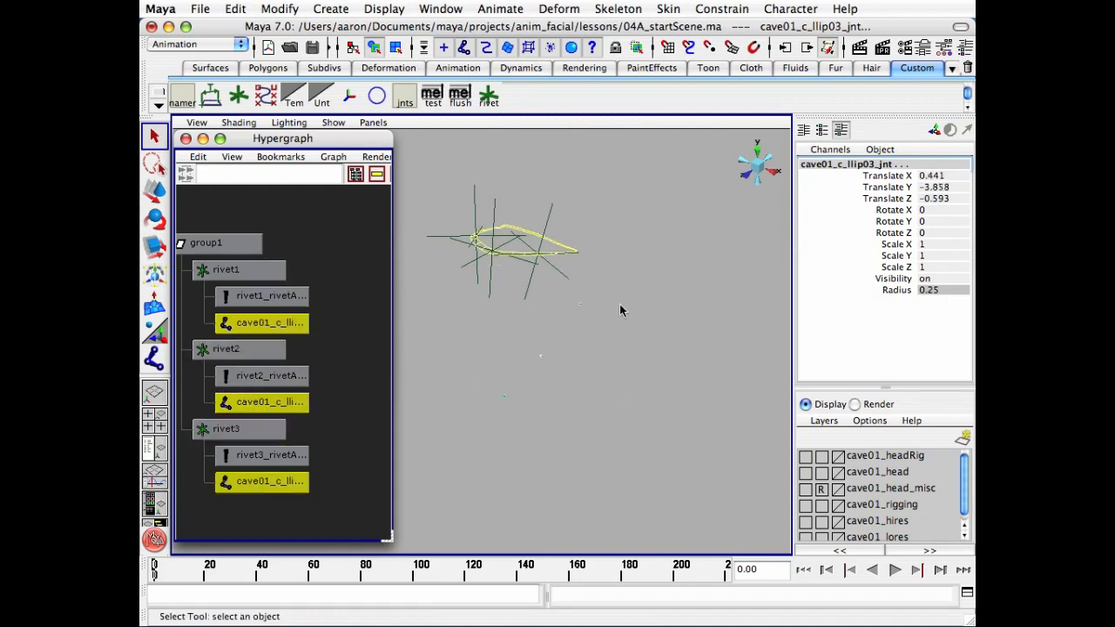
drag(930, 176, 941, 194)
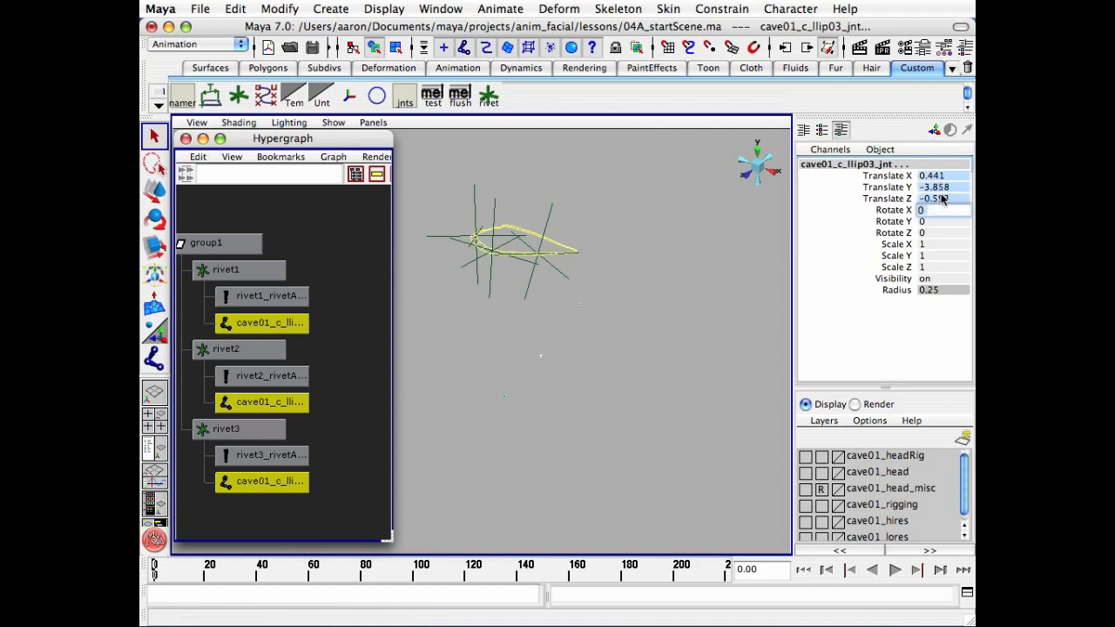
text(0)
key(Return)
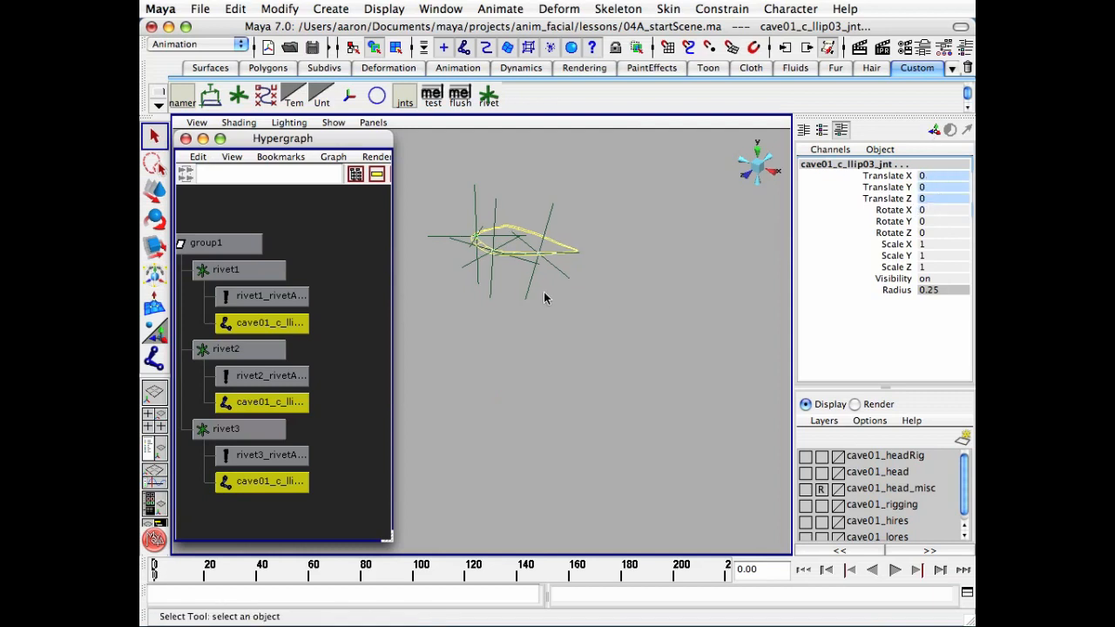
Inspect the joints on the lip strip, show the cave01_head and cave01_headRig layers, and clear the selection
key(f)
alt+drag(546, 293, 482, 336)
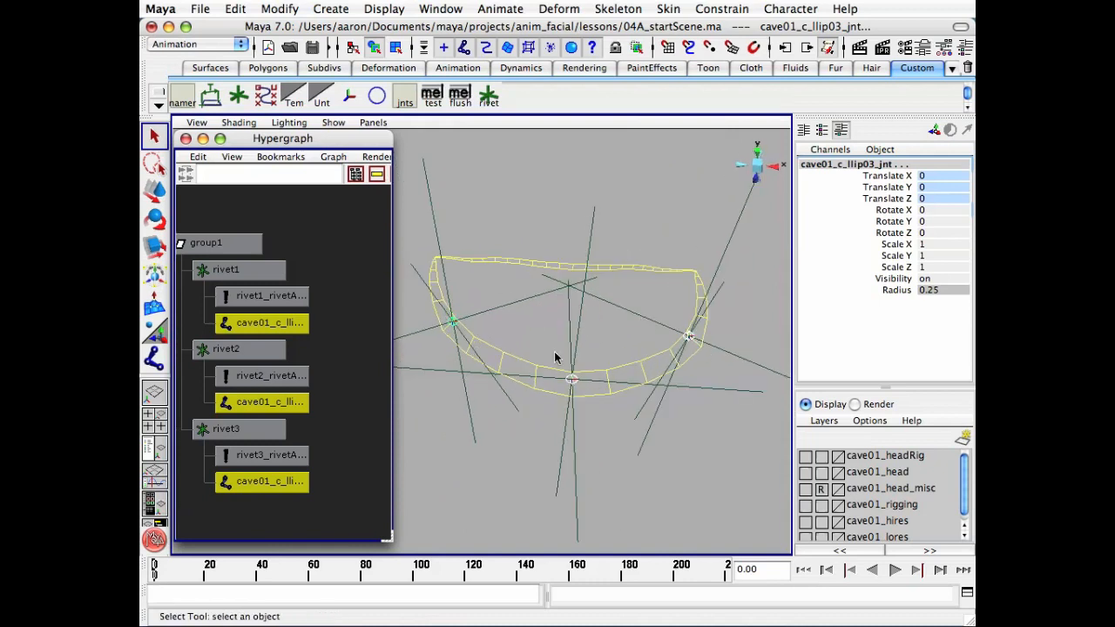
alt+drag(640, 361, 501, 338)
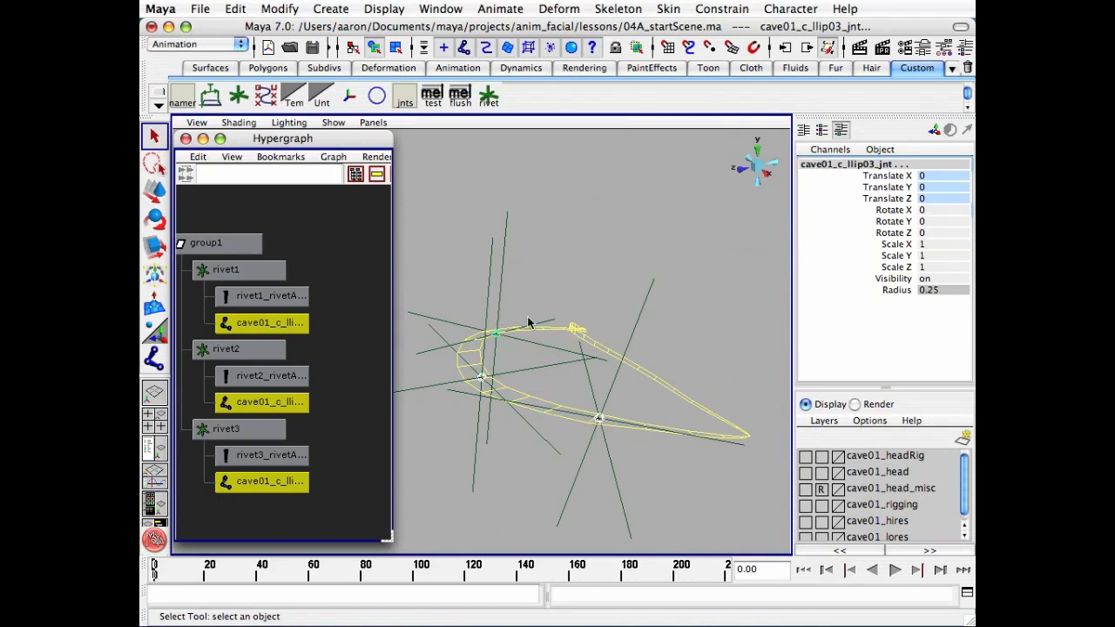
alt+right_drag(635, 312, 562, 331)
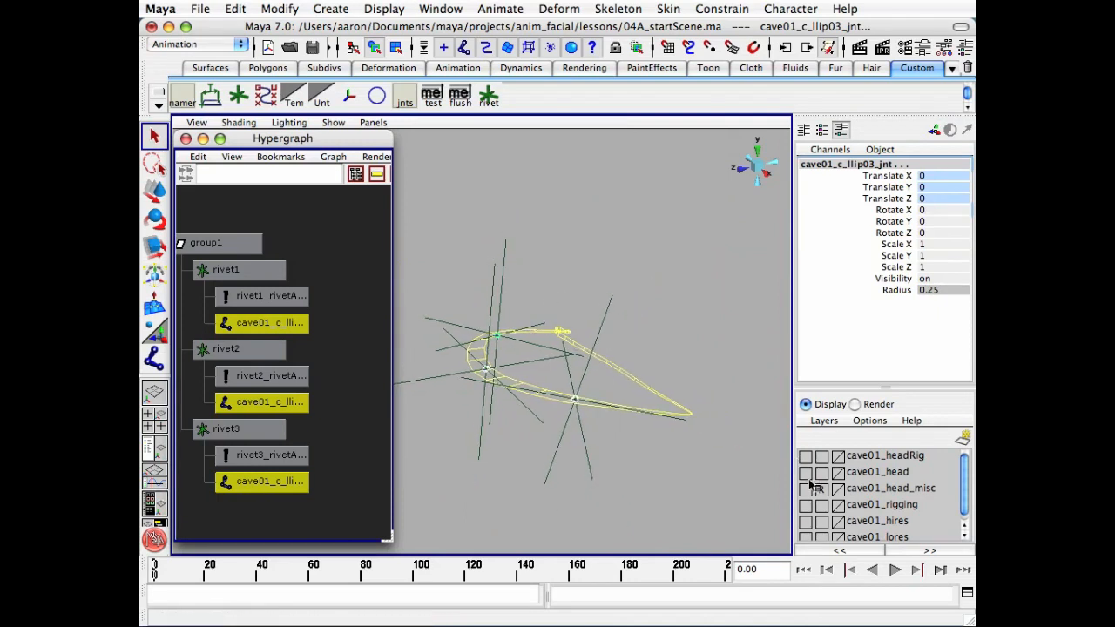
click(804, 471)
click(805, 455)
alt+right_drag(510, 402, 540, 404)
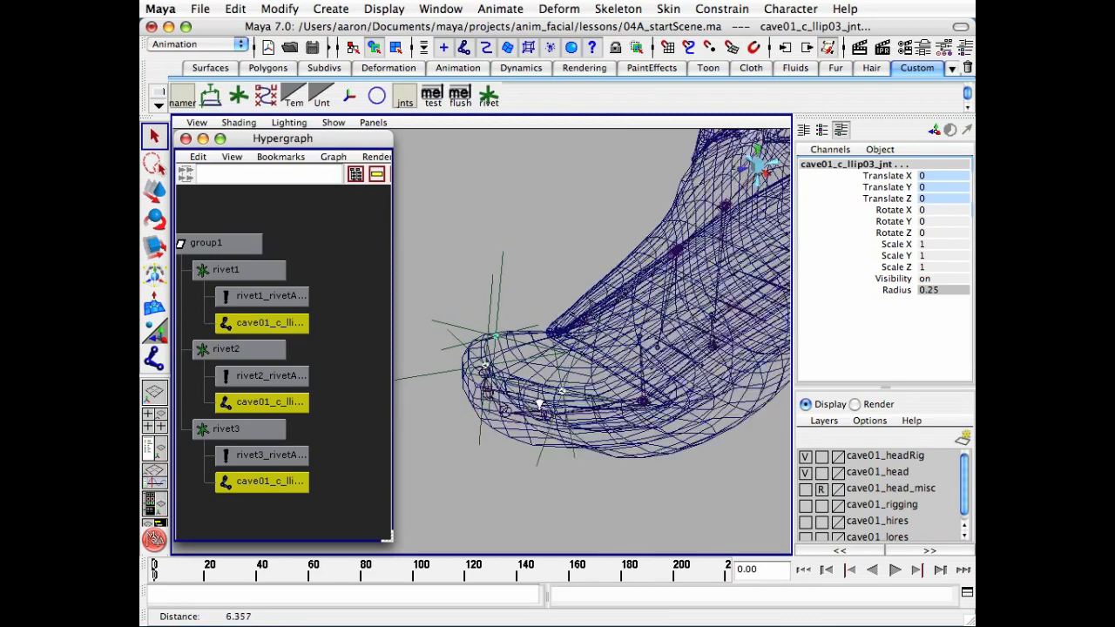
alt+drag(540, 404, 606, 381)
click(643, 468)
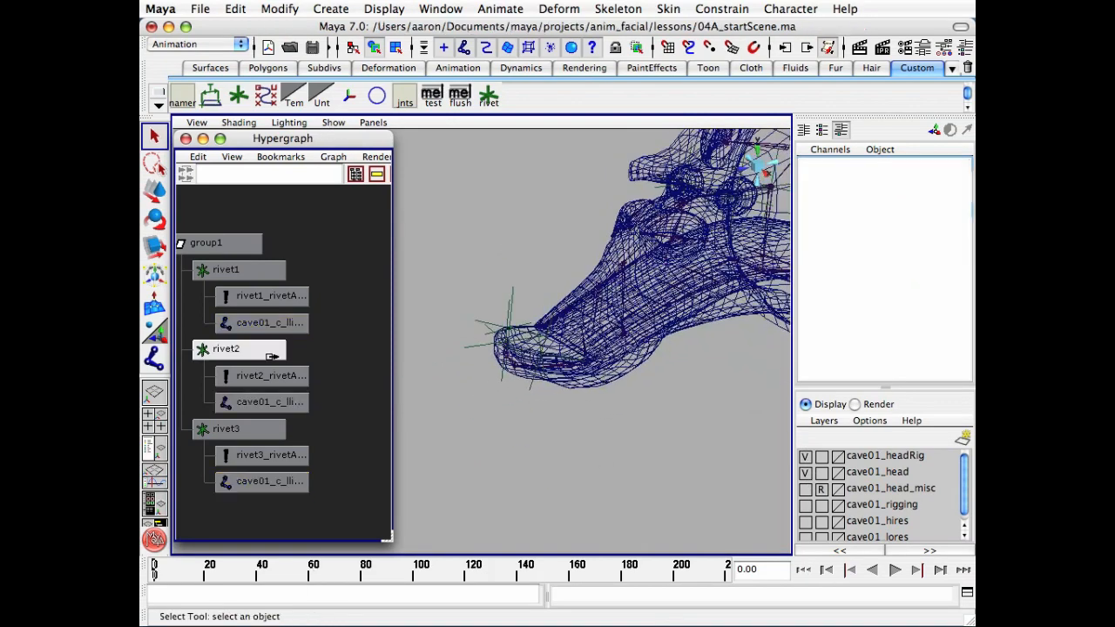
Select cave01_lip_geo in the Hypergraph, close that window, and start and stop animation playback
click(262, 239)
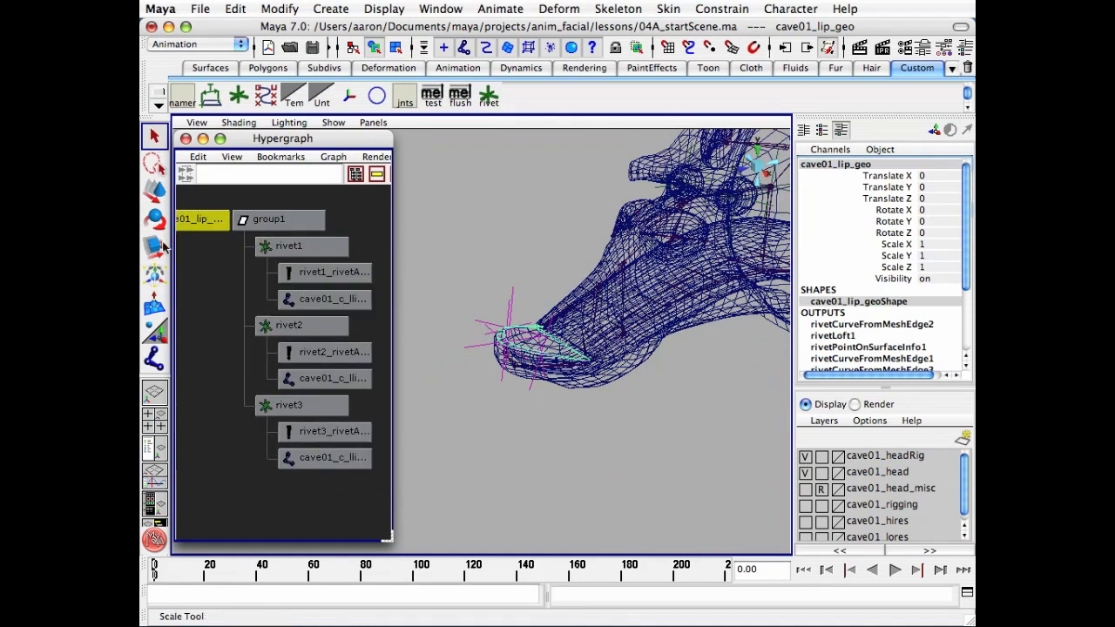
click(184, 138)
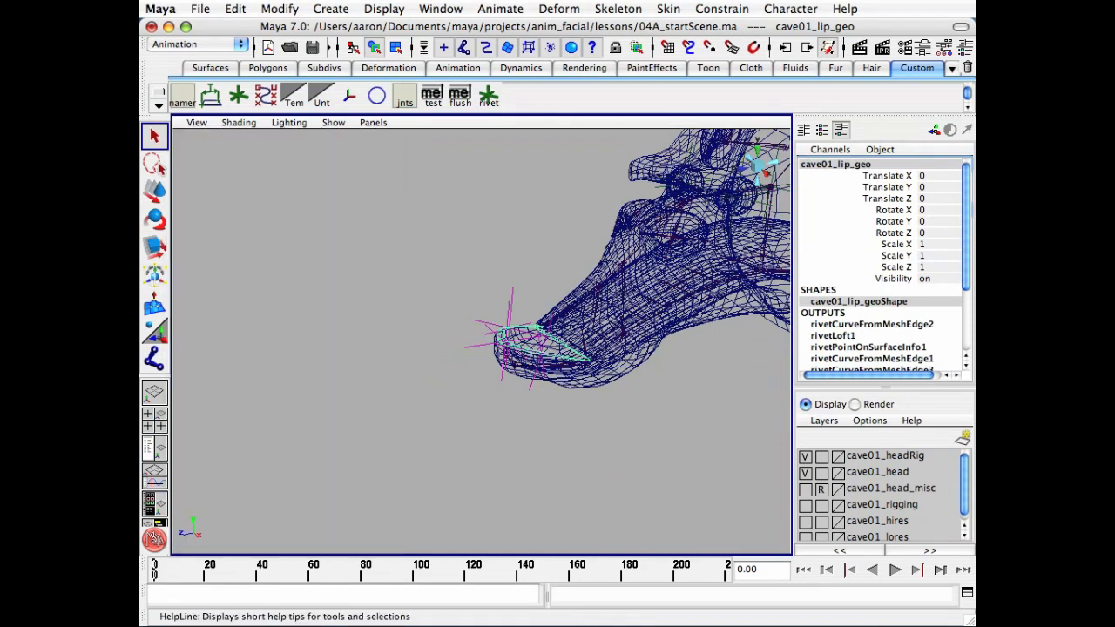
key(alt+v)
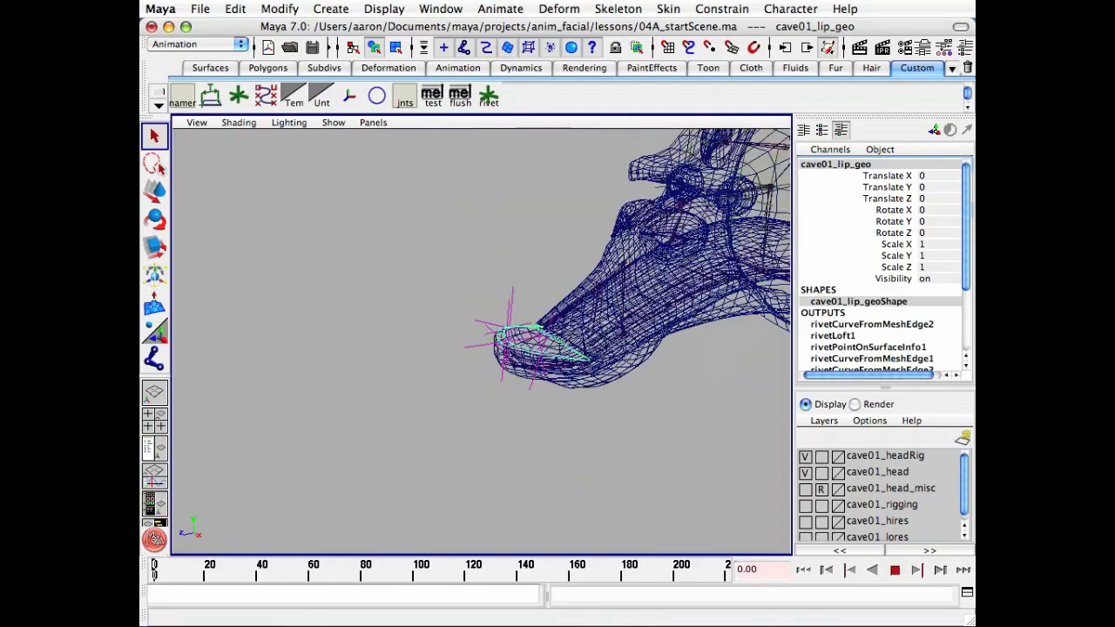
key(alt+v)
alt+middle_drag(629, 359, 562, 375)
alt+right_drag(562, 374, 604, 447)
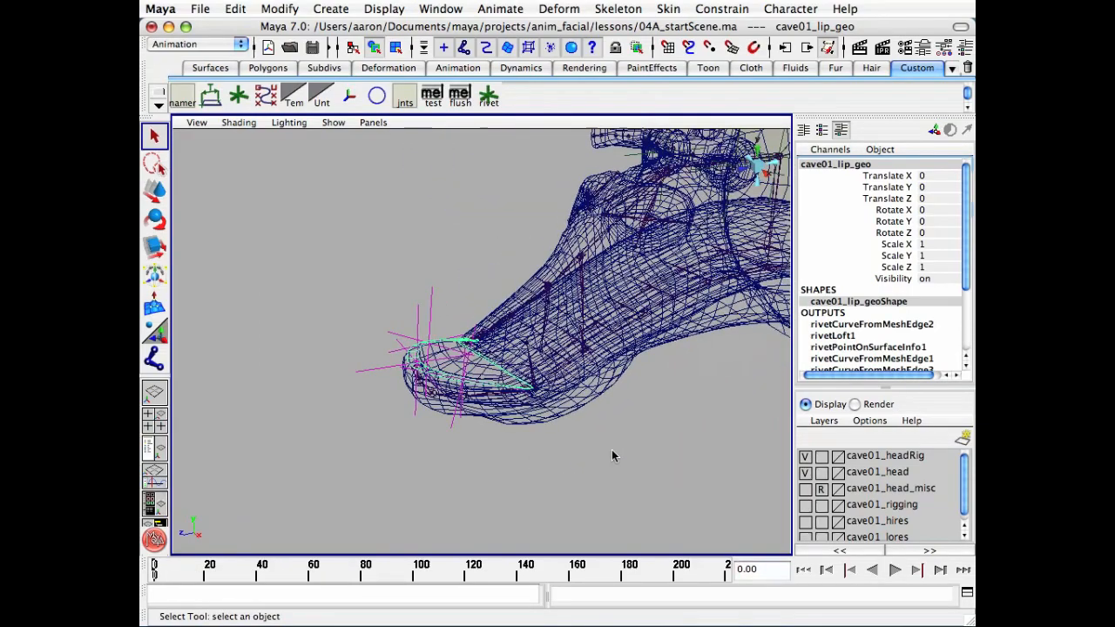
Clear the selection and select all of the character's skeleton joints with the custom joint-selection script
click(542, 432)
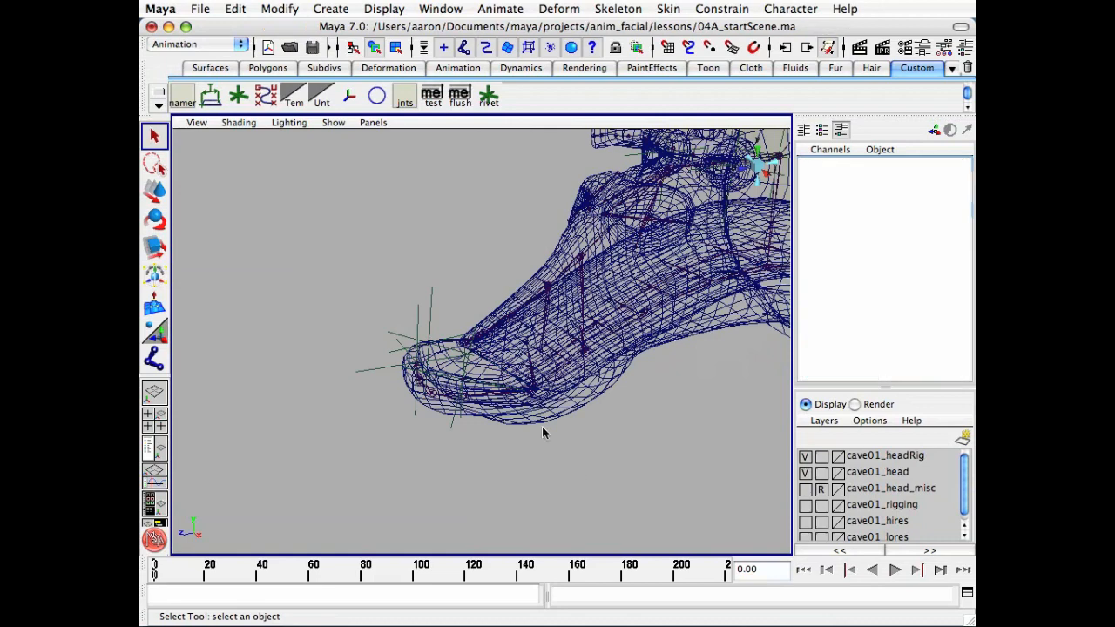
click(405, 103)
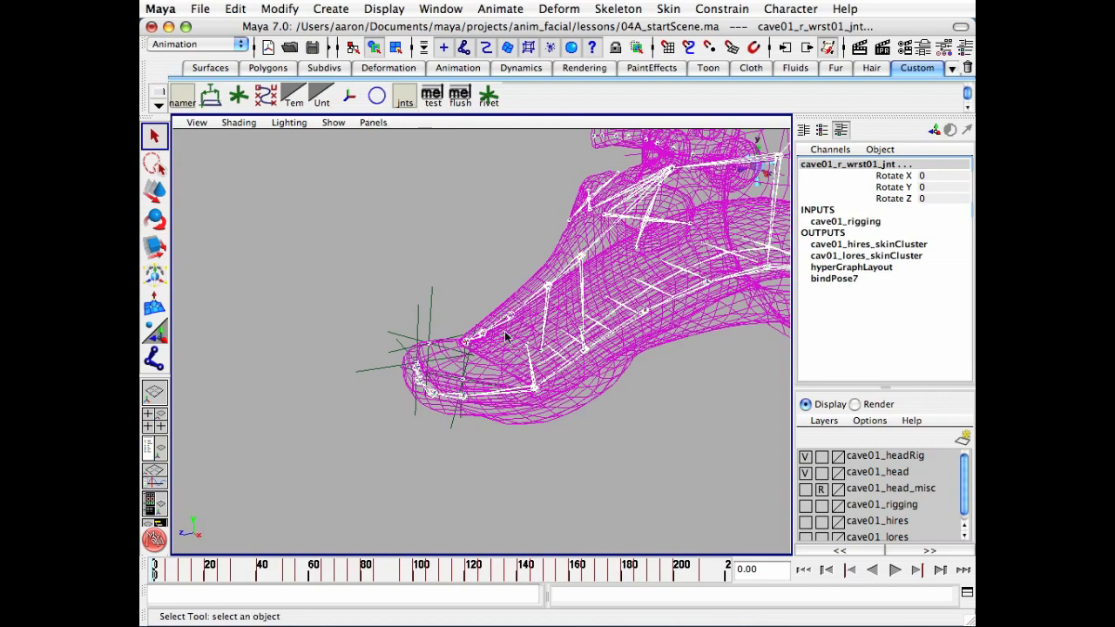
mouse_move(511, 368)
alt+mouse_down()
mouse_move(527, 368)
mouse_move(520, 361)
alt+mouse_up()
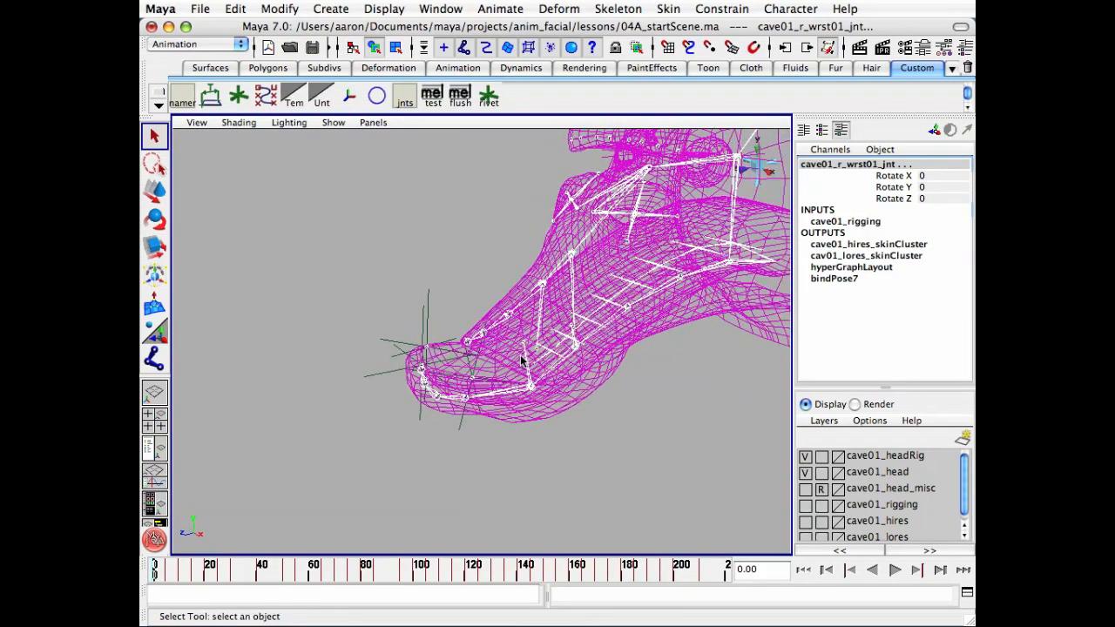
In the Hypergraph, remove cave01_c_llip01_jnt, cave01_c_llip02_jnt and cave01_c_llip03_jnt from the joint selection
key(shift+h)
alt+middle_drag(312, 305, 280, 300)
click(277, 324)
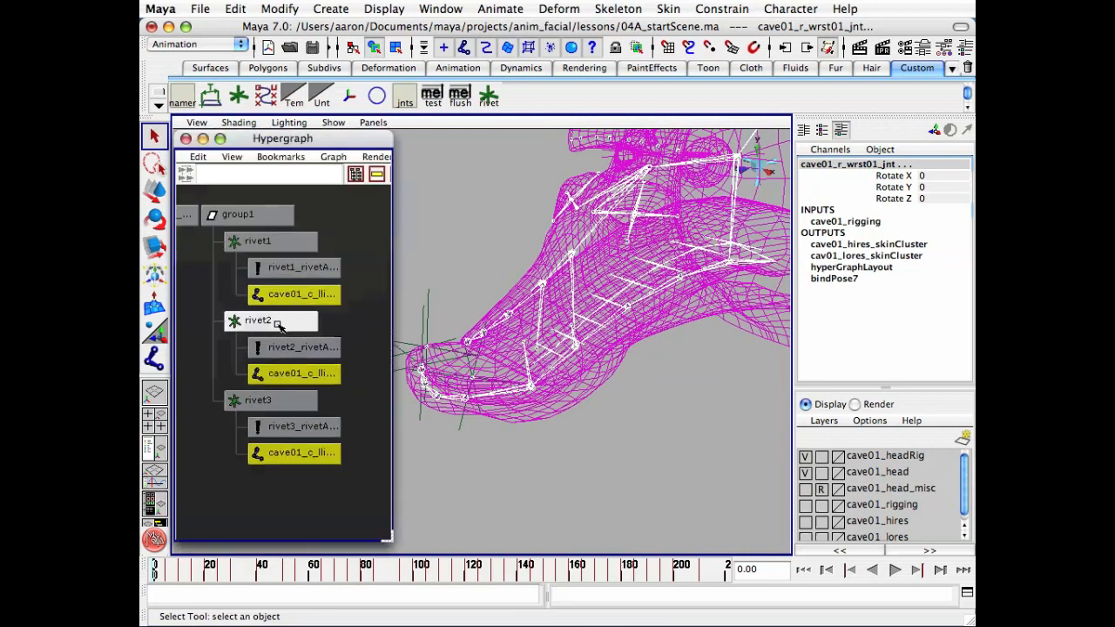
alt+right_drag(277, 324, 320, 307)
alt+middle_drag(320, 306, 301, 288)
shift+click(309, 248)
shift+click(322, 376)
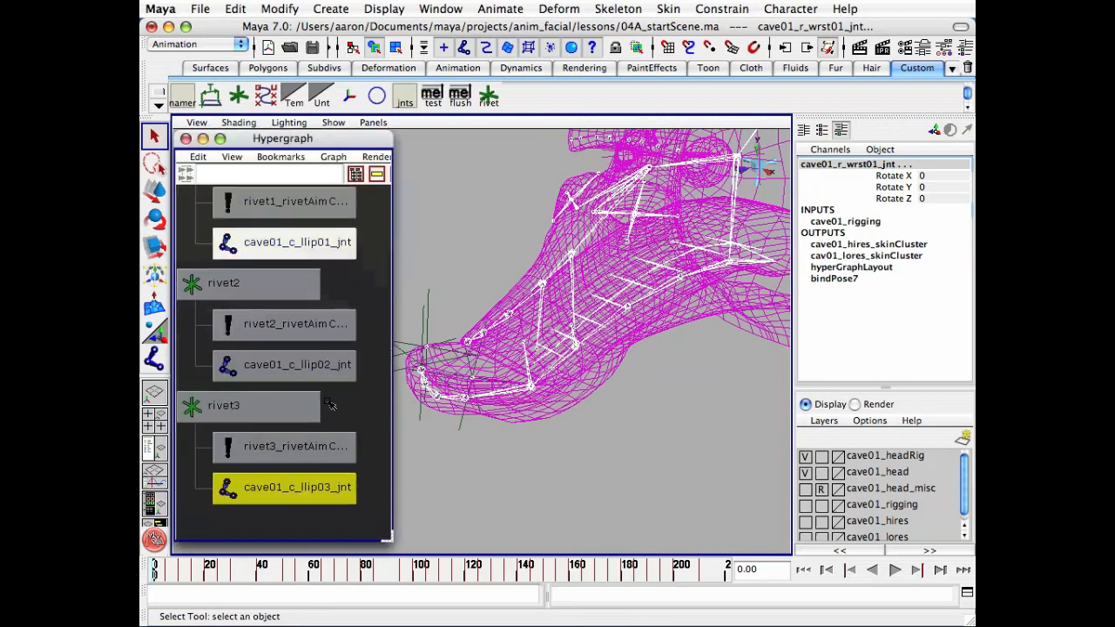
shift+click(318, 502)
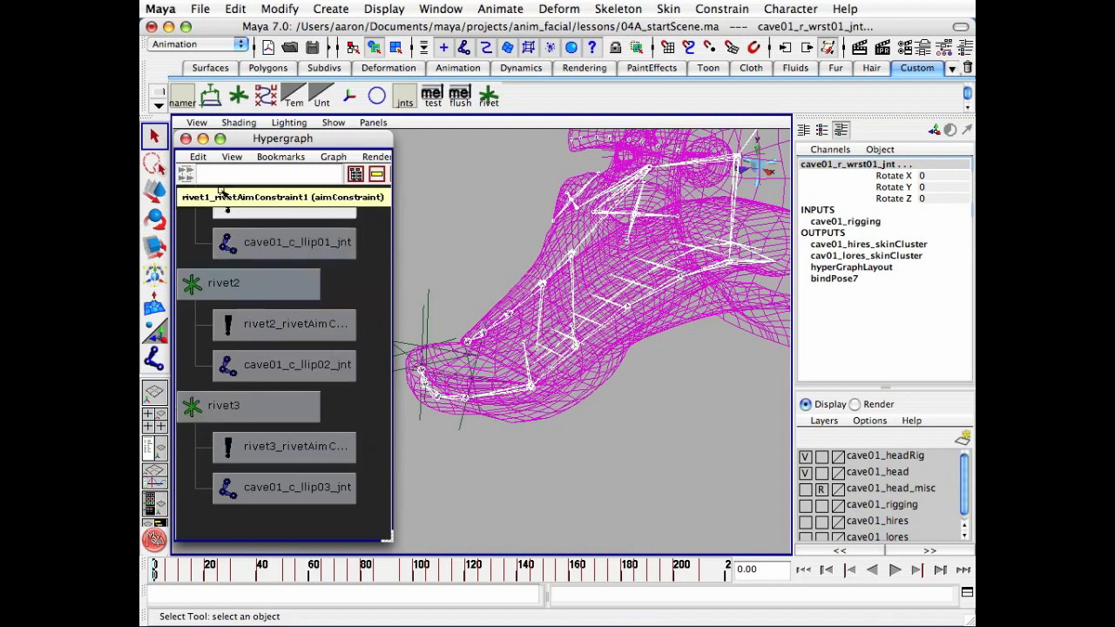
Add cave01_lip_geo to the joint selection in the Hypergraph and close that window
alt+middle_drag(289, 255, 411, 307)
alt+right_drag(412, 307, 281, 305)
alt+middle_drag(281, 305, 326, 345)
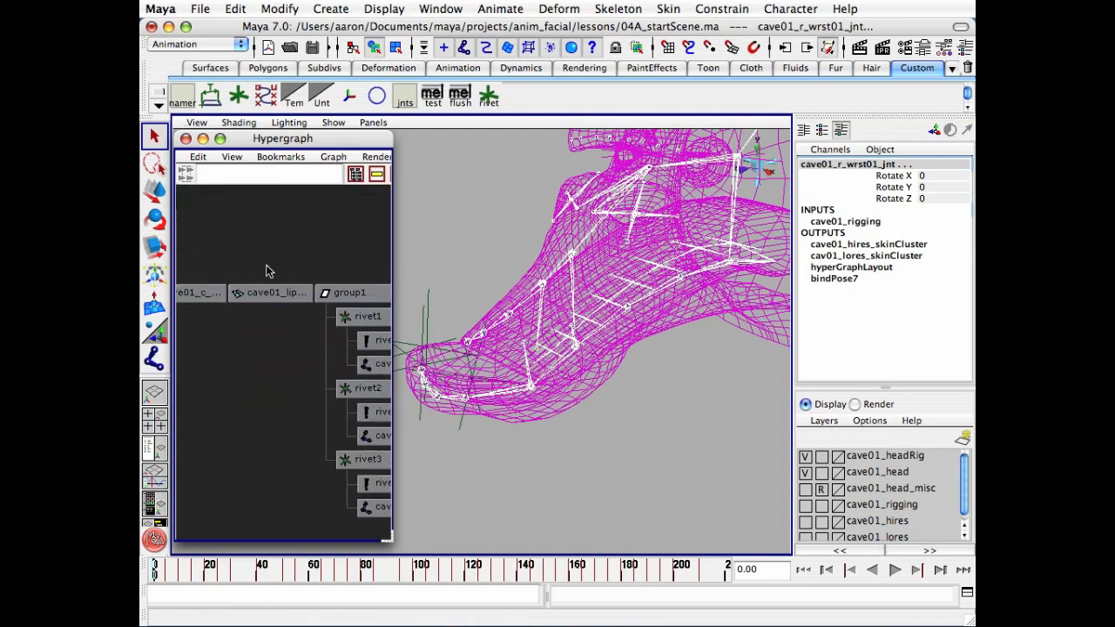
click(268, 294)
click(186, 138)
alt+drag(481, 255, 398, 253)
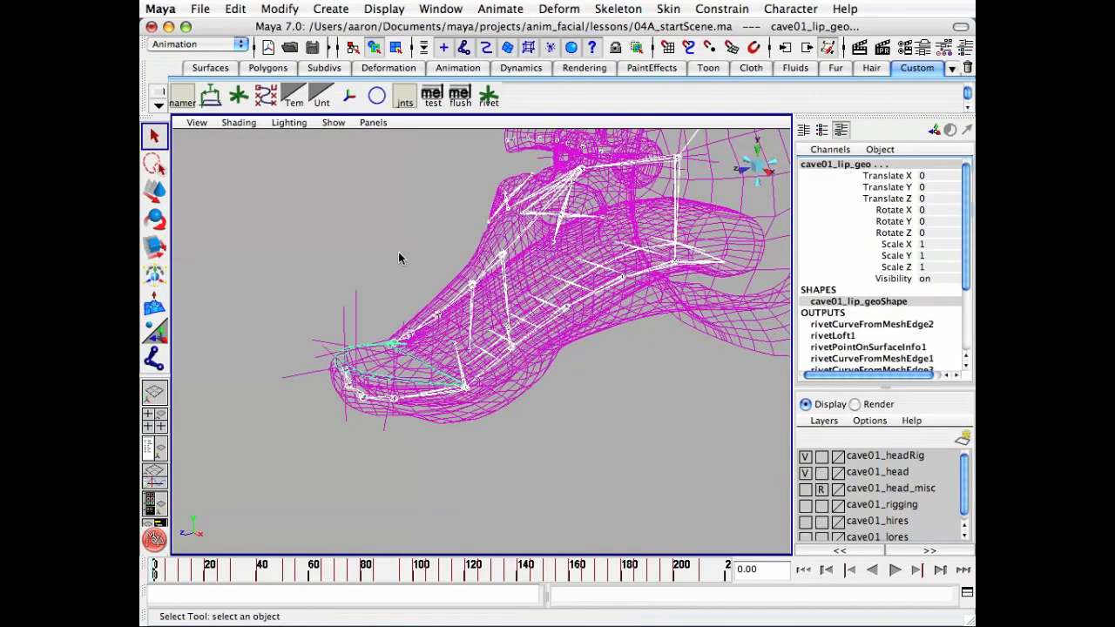
alt+drag(514, 300, 479, 300)
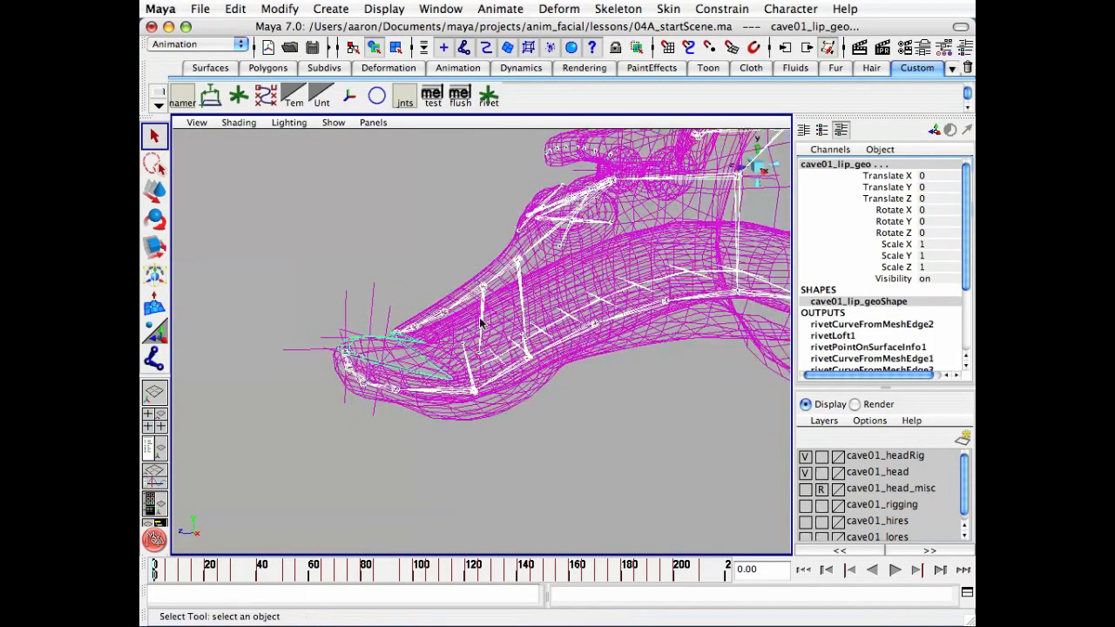
Smooth bind the lip strip to the selected joints with Closest Distance, Max Influences 3 and Dropoff Rate 4.0, and clear the selection
click(668, 9)
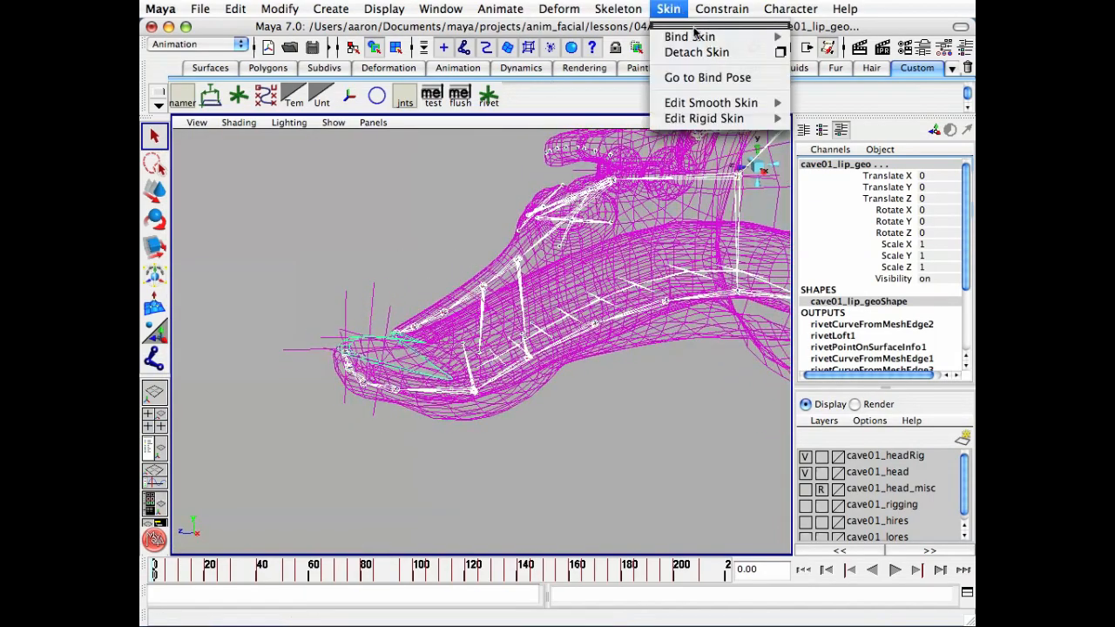
mouse_move(710, 42)
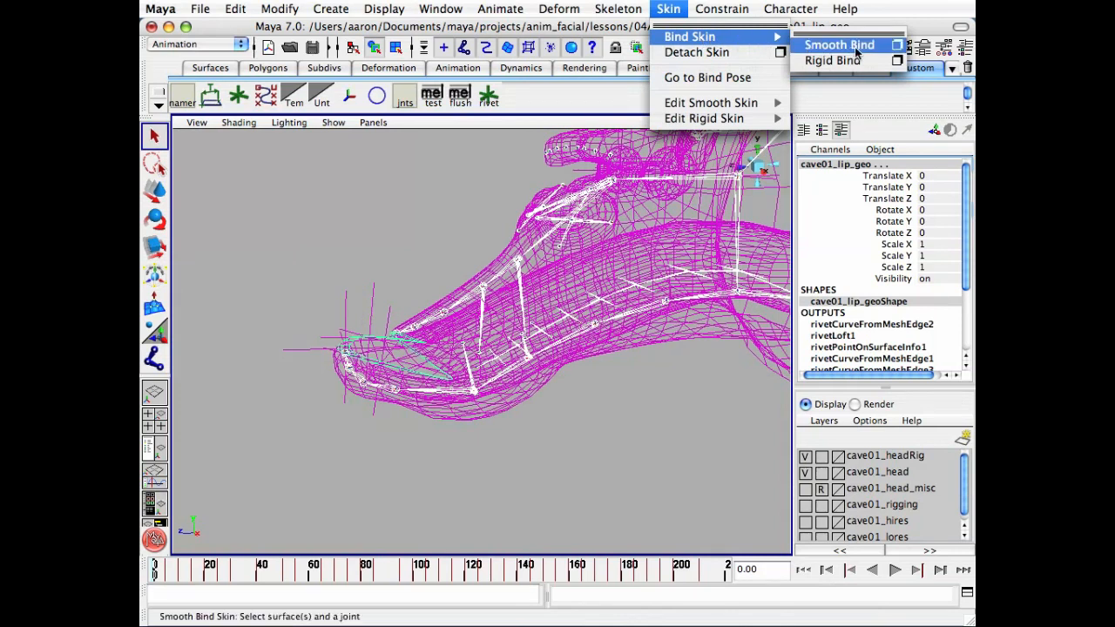
click(897, 45)
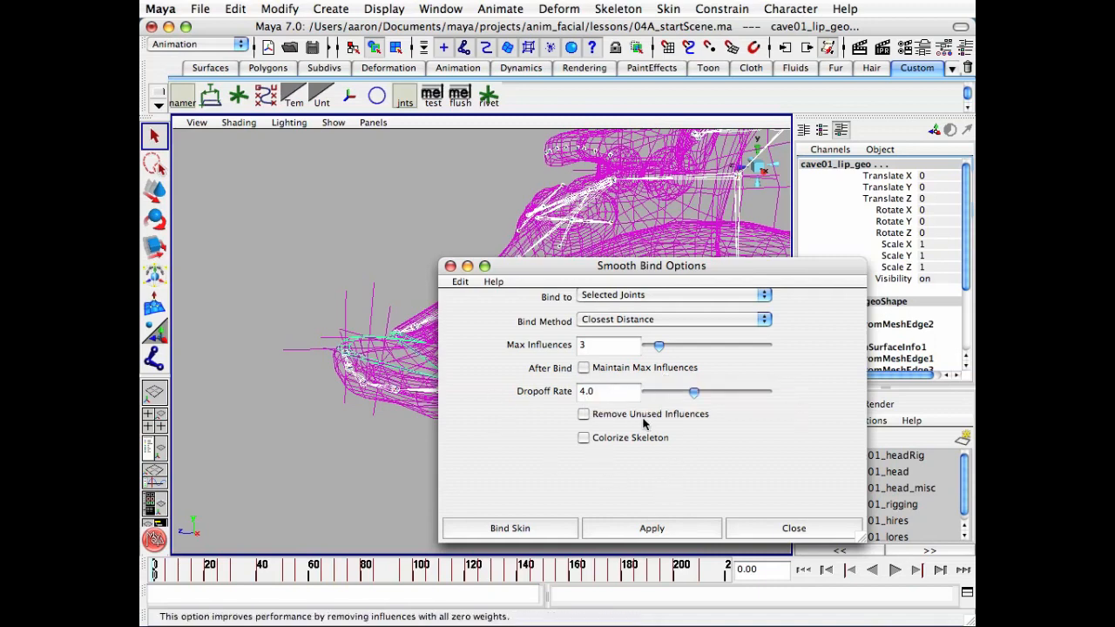
click(511, 528)
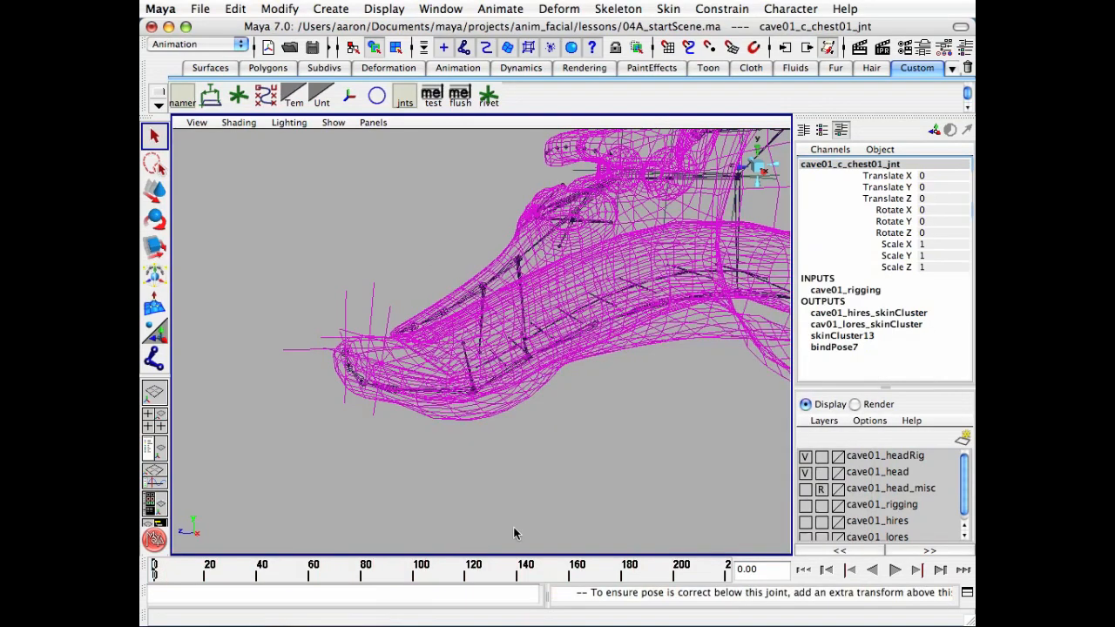
click(602, 455)
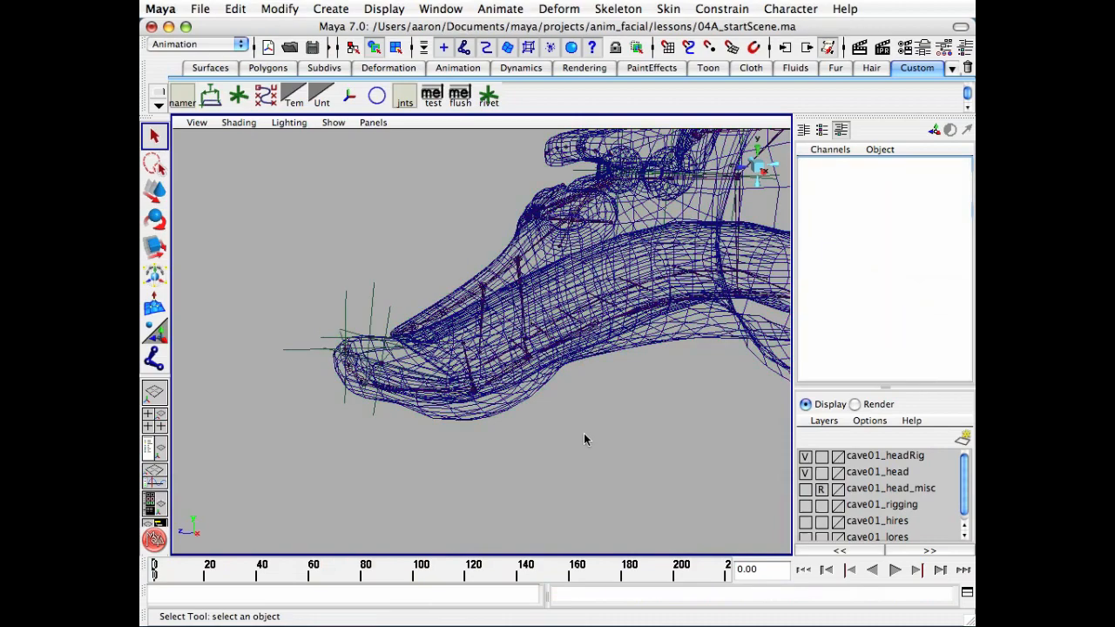
Select cave01_lip_geo in the Hypergraph, close that window, and hide locators in the viewport
key(shift+h)
click(273, 293)
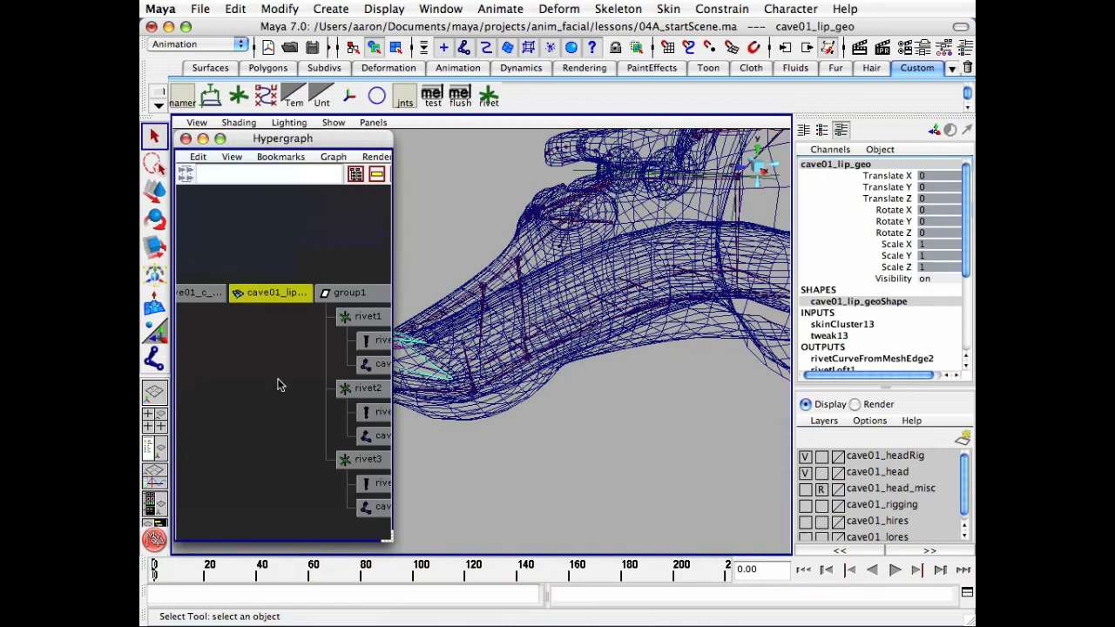
click(186, 138)
mouse_move(348, 320)
alt+mouse_down()
mouse_move(410, 319)
mouse_move(364, 319)
alt+mouse_up()
alt+right_drag(364, 318, 403, 317)
alt+drag(403, 318, 438, 315)
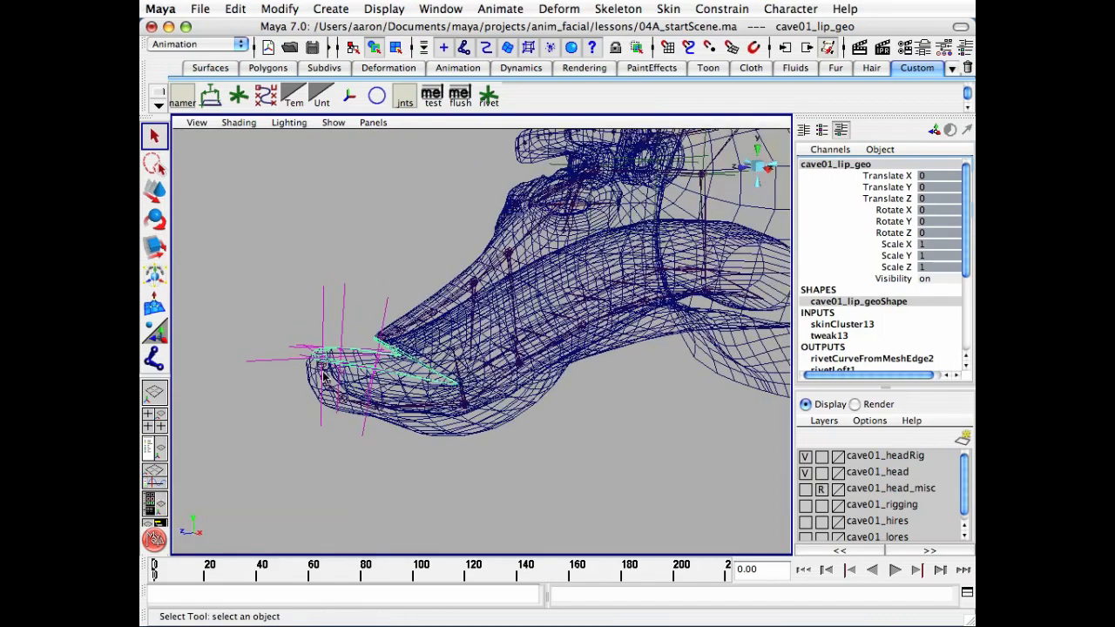
click(334, 122)
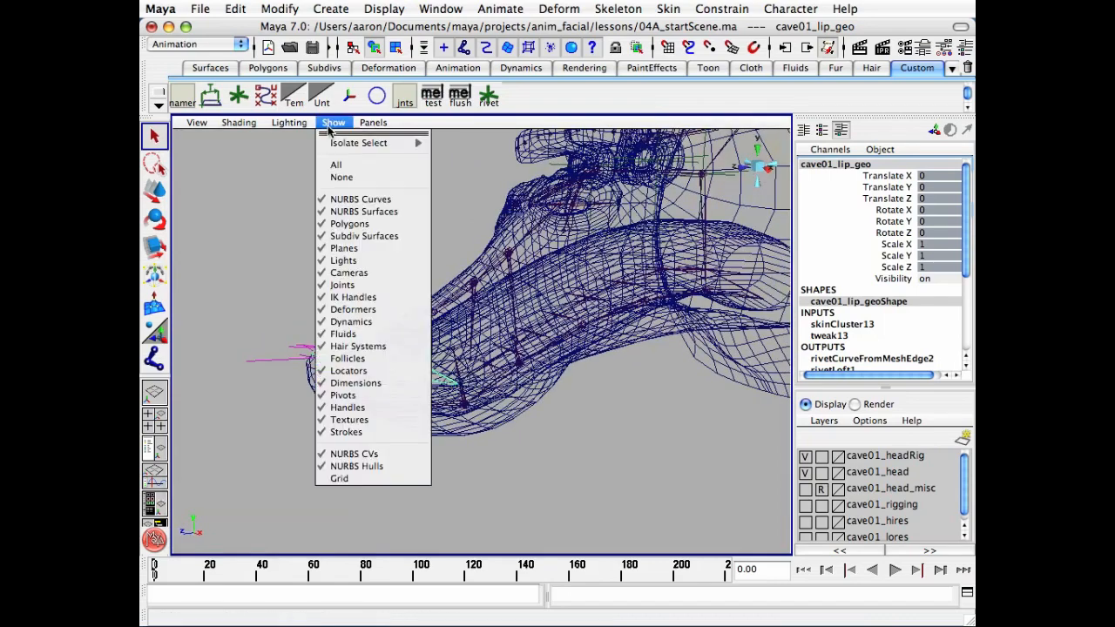
click(352, 372)
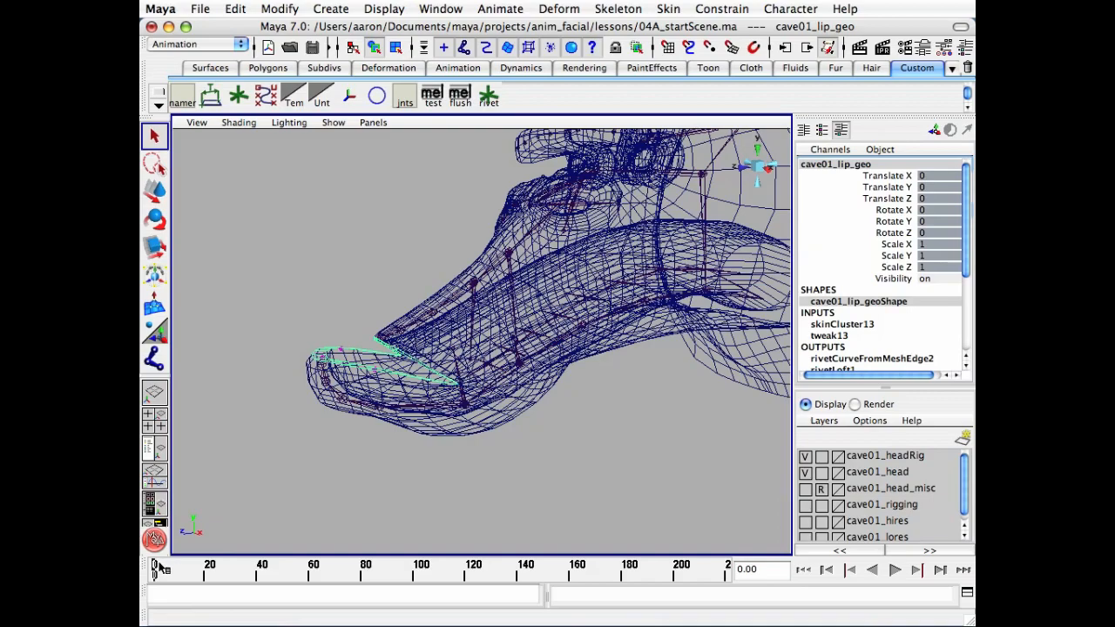
Scrub the animation to frame 7 in shaded display to check how the lip strip follows the jaw, and return to frame 0
drag(159, 566, 172, 572)
alt+middle_drag(445, 368, 446, 337)
mouse_move(446, 337)
alt+mouse_down()
mouse_move(595, 322)
mouse_move(497, 336)
mouse_move(399, 291)
alt+mouse_up()
key(5)
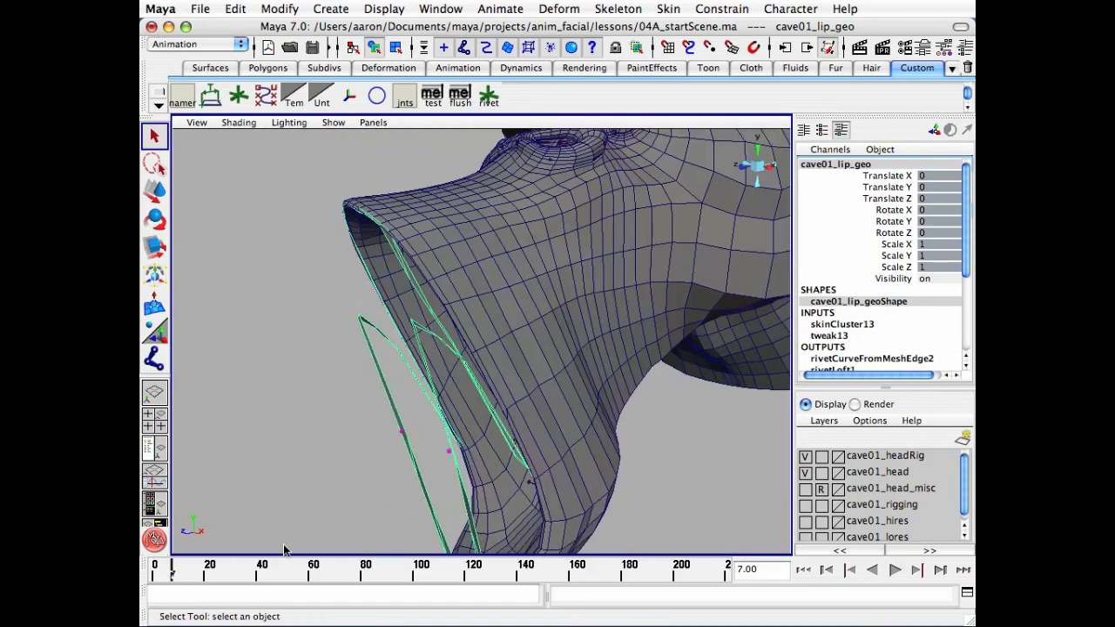
drag(172, 574, 155, 572)
alt+drag(350, 463, 512, 438)
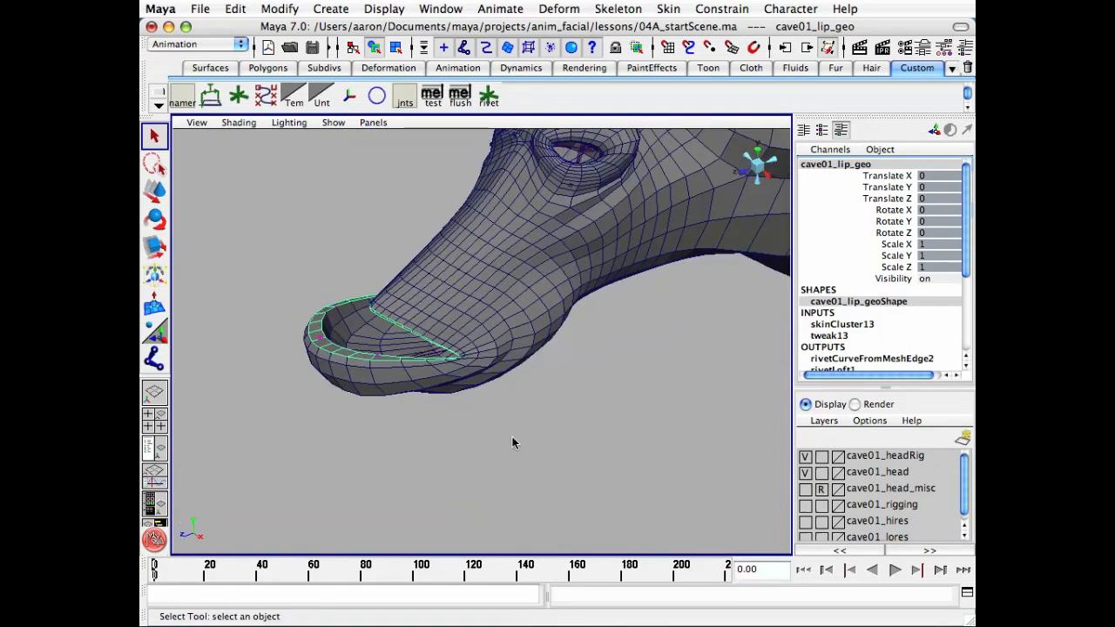
Select cave01_head_geo, add cave01_lip_geo to the selection in the Hypergraph, and close that window
key(h)
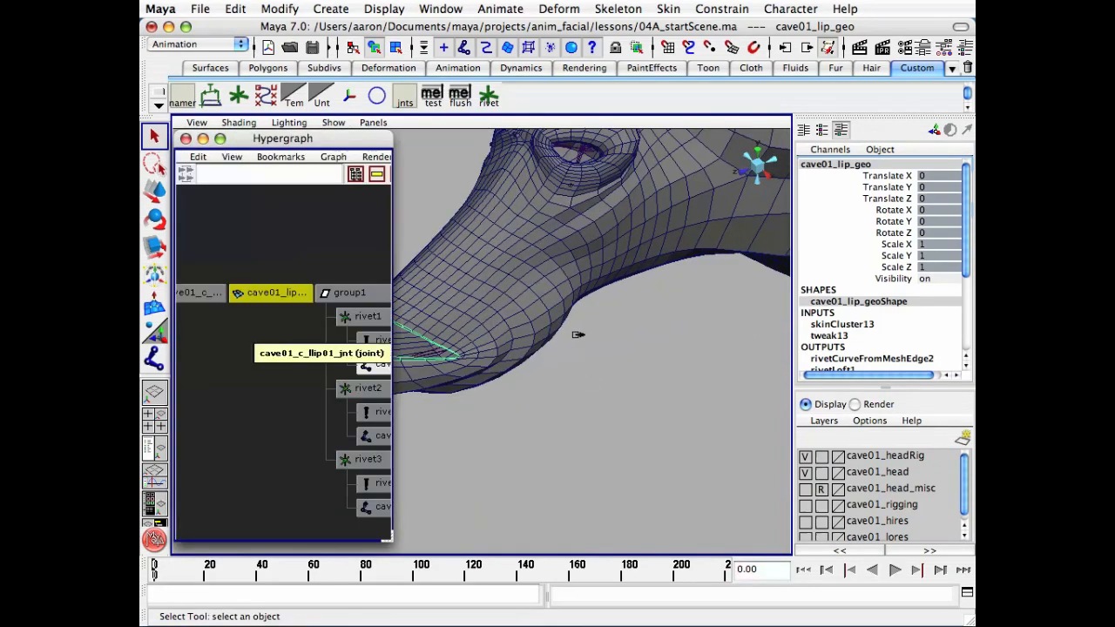
alt+middle_drag(528, 327, 668, 339)
click(659, 444)
click(653, 369)
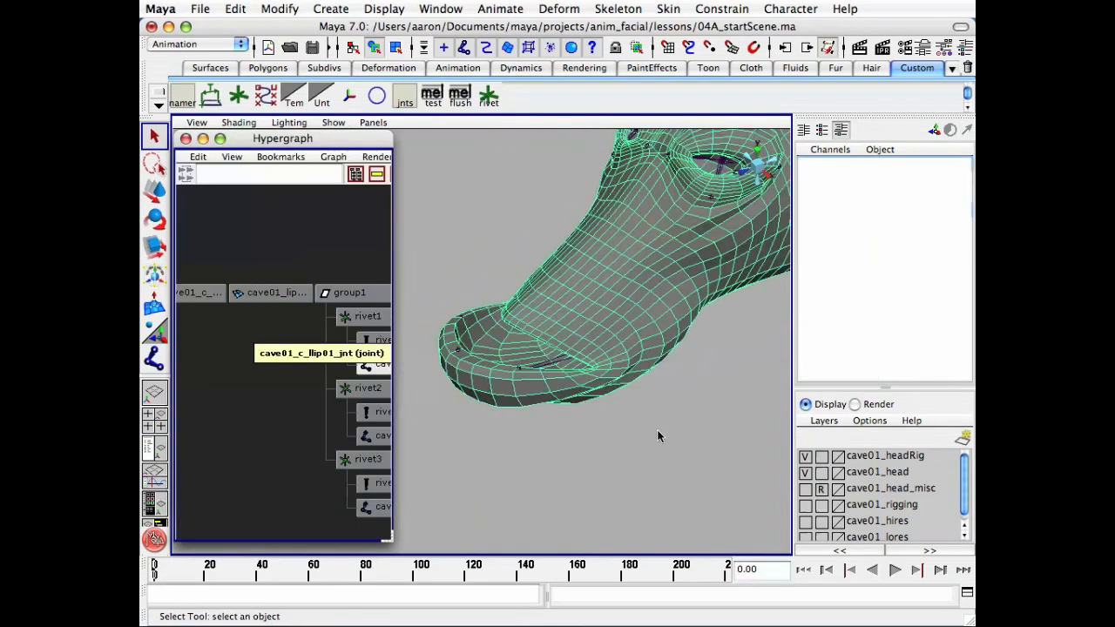
alt+right_drag(517, 458, 539, 477)
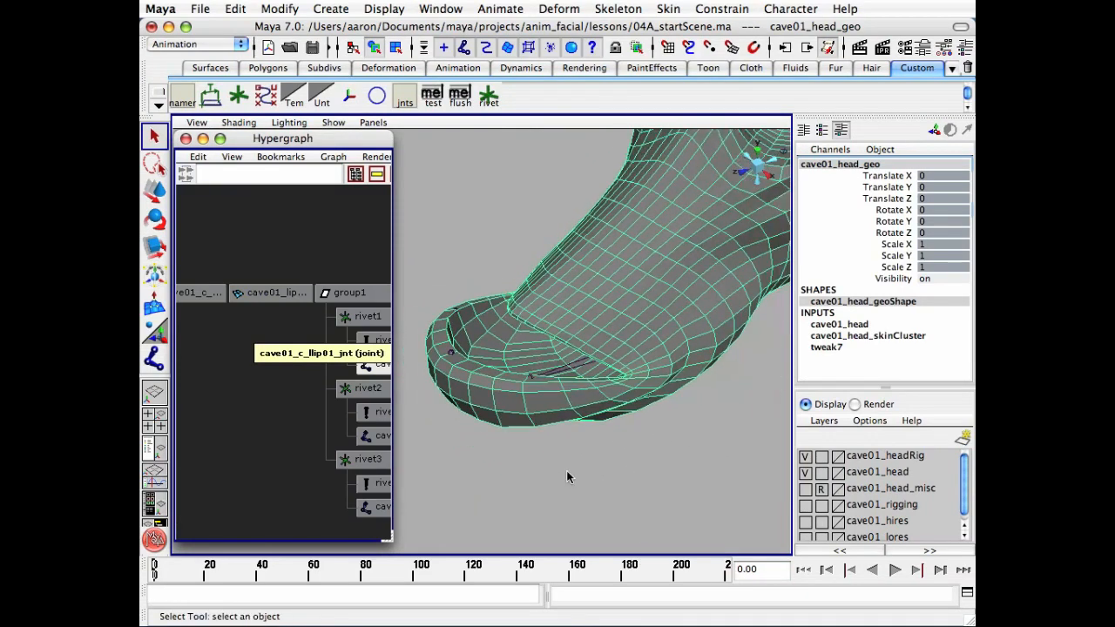
click(275, 292)
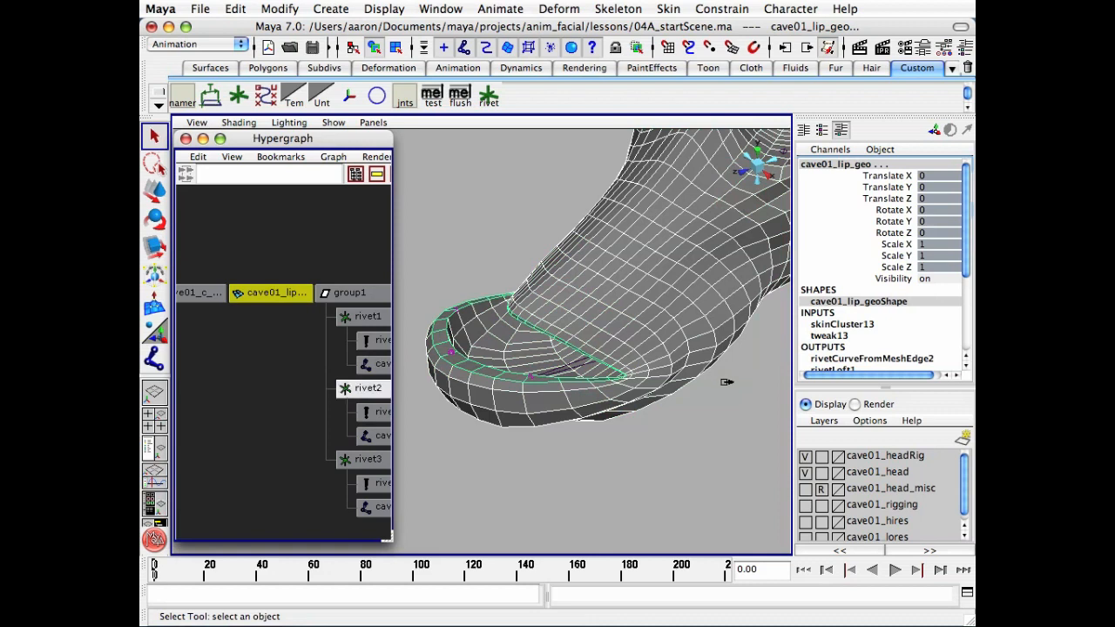
alt+right_drag(229, 259, 298, 273)
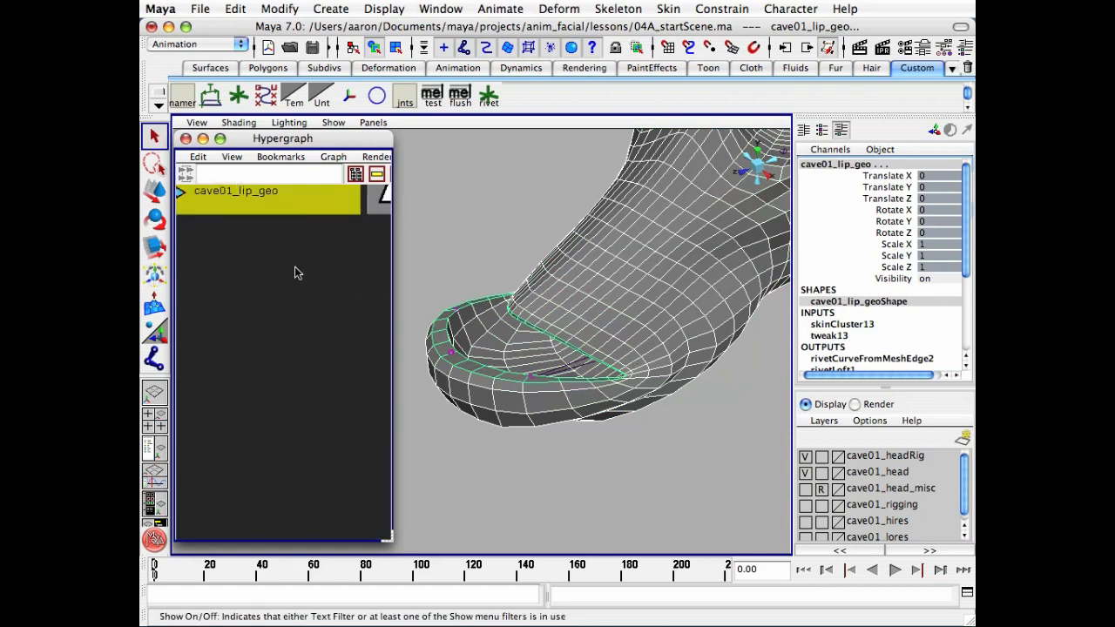
key(f)
click(184, 139)
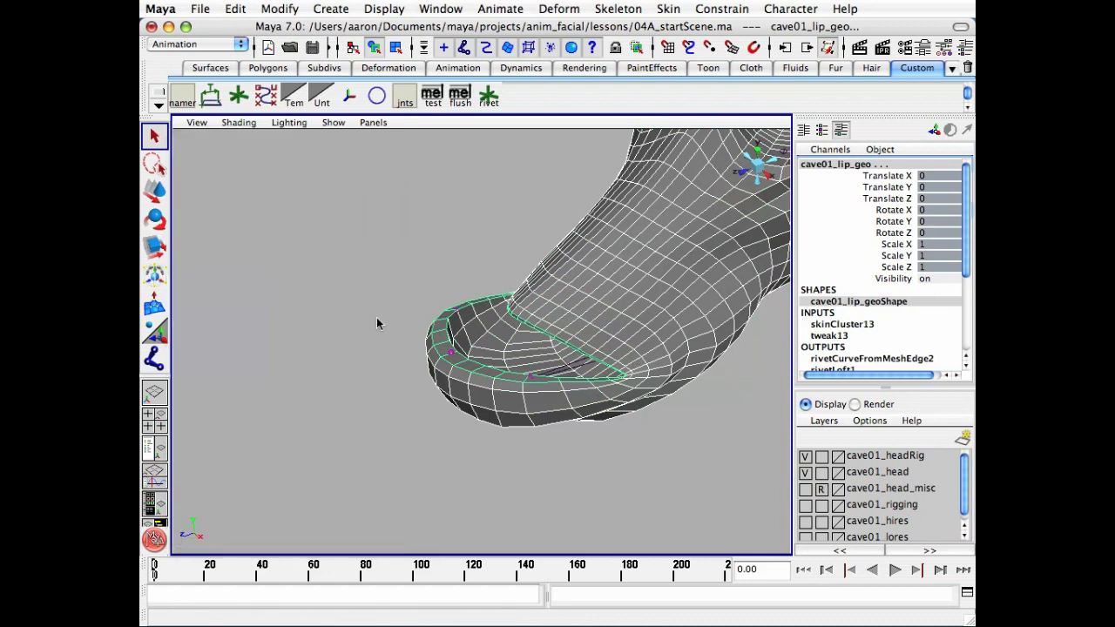
Copy the skin weights from cave01_head_geo to cave01_lip_geo and clear the selection
click(668, 10)
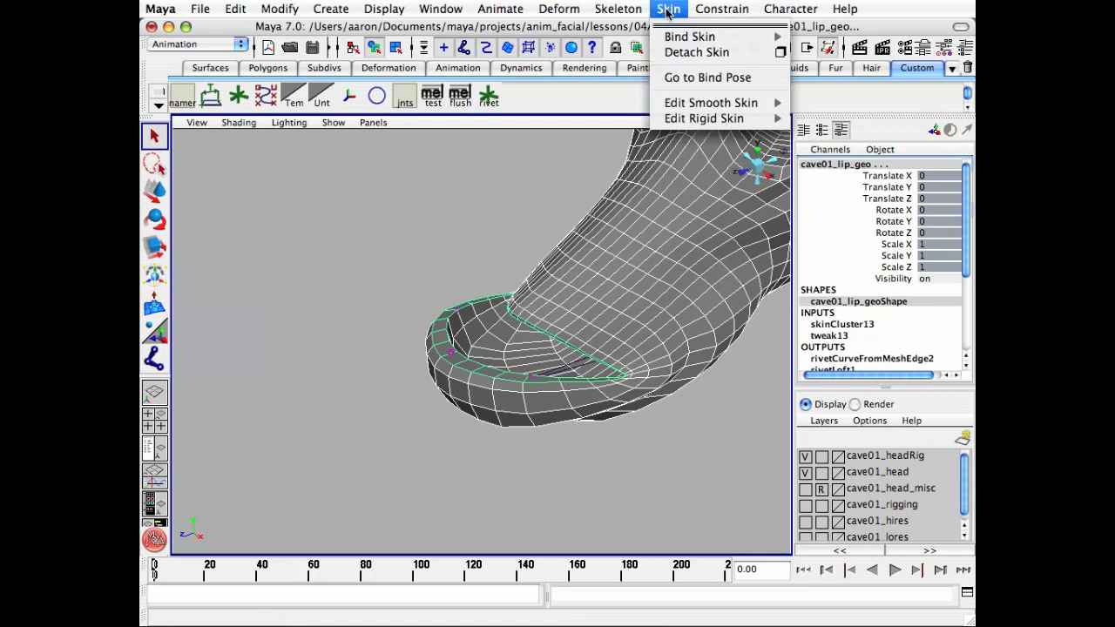
mouse_move(753, 104)
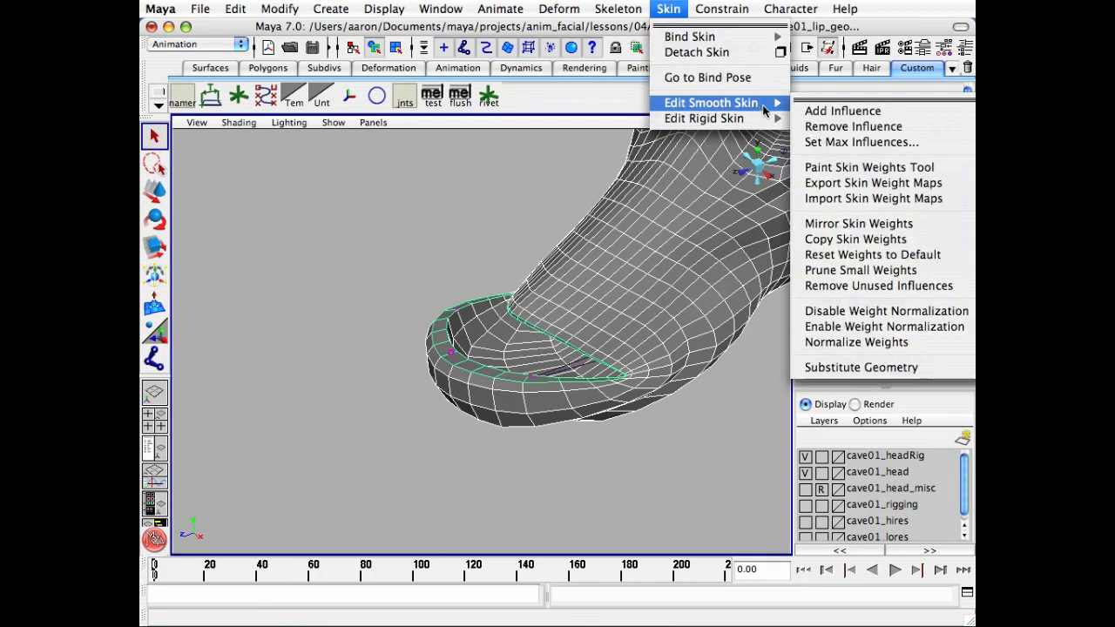
click(932, 243)
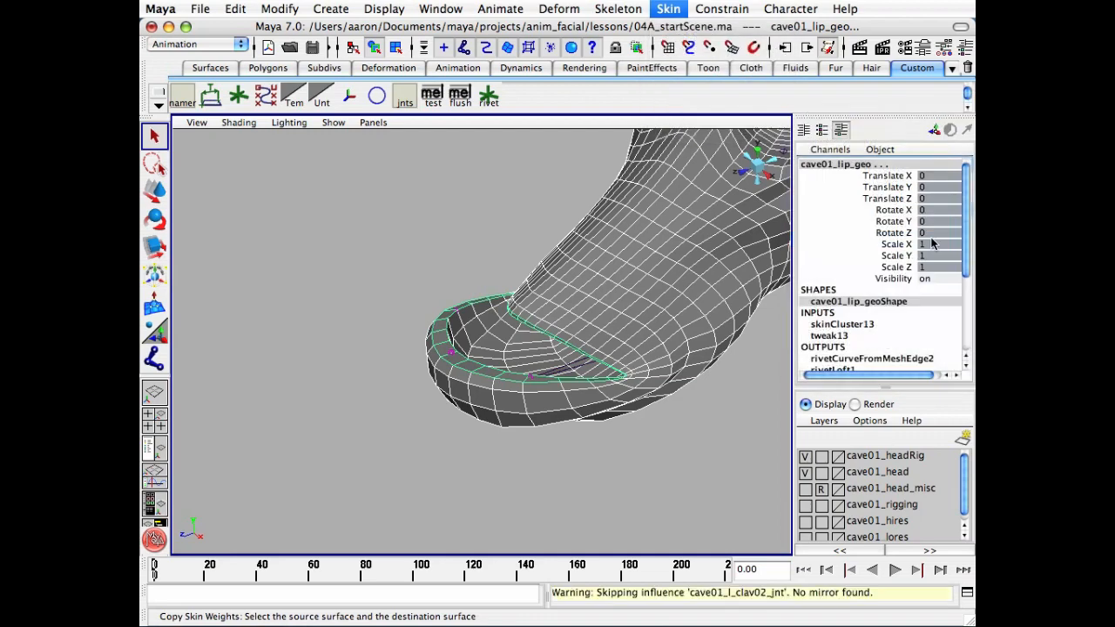
click(299, 423)
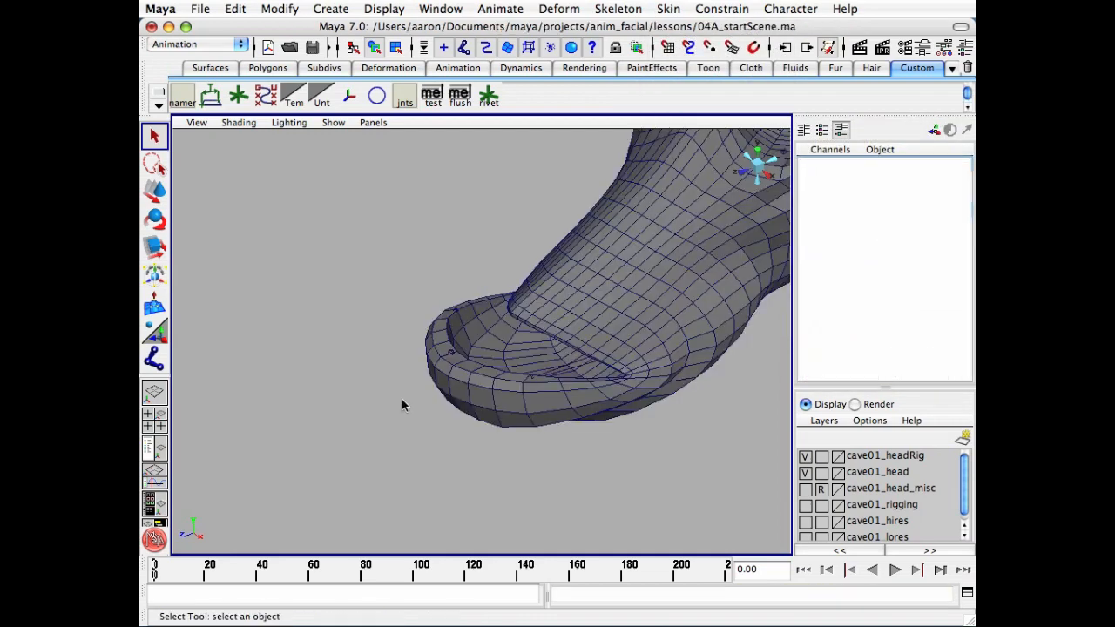
Select only cave01_lip_geo in the Hypergraph and close that window
key(alt+h)
drag(242, 237, 275, 331)
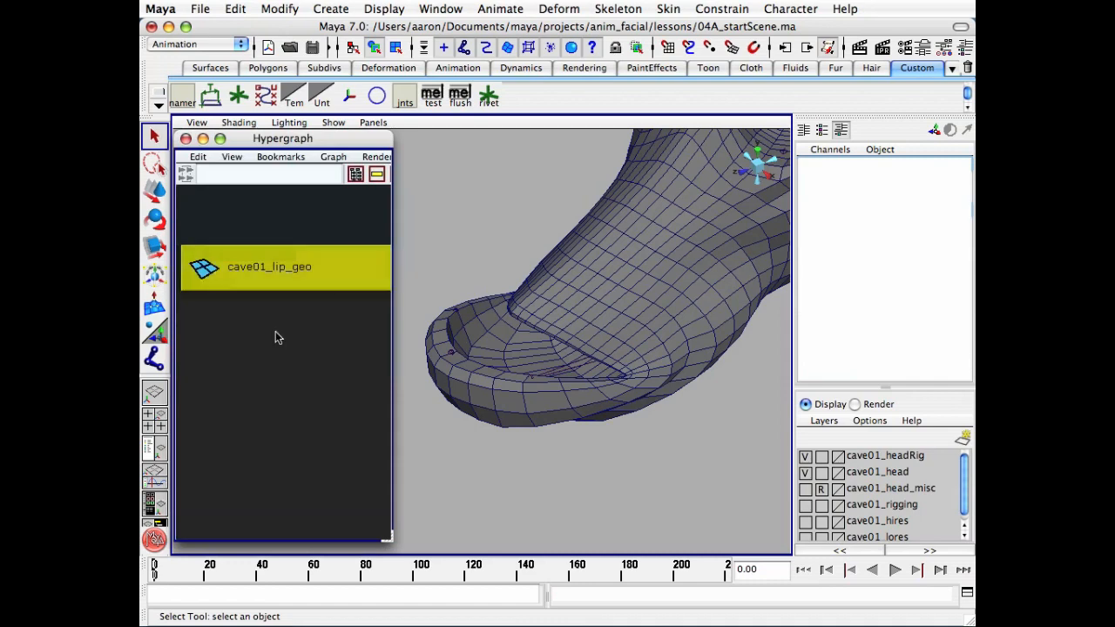
click(186, 140)
Scrub to frame 3 and check in wireframe display how the lip strip follows the open mouth
alt+right_drag(479, 335, 381, 338)
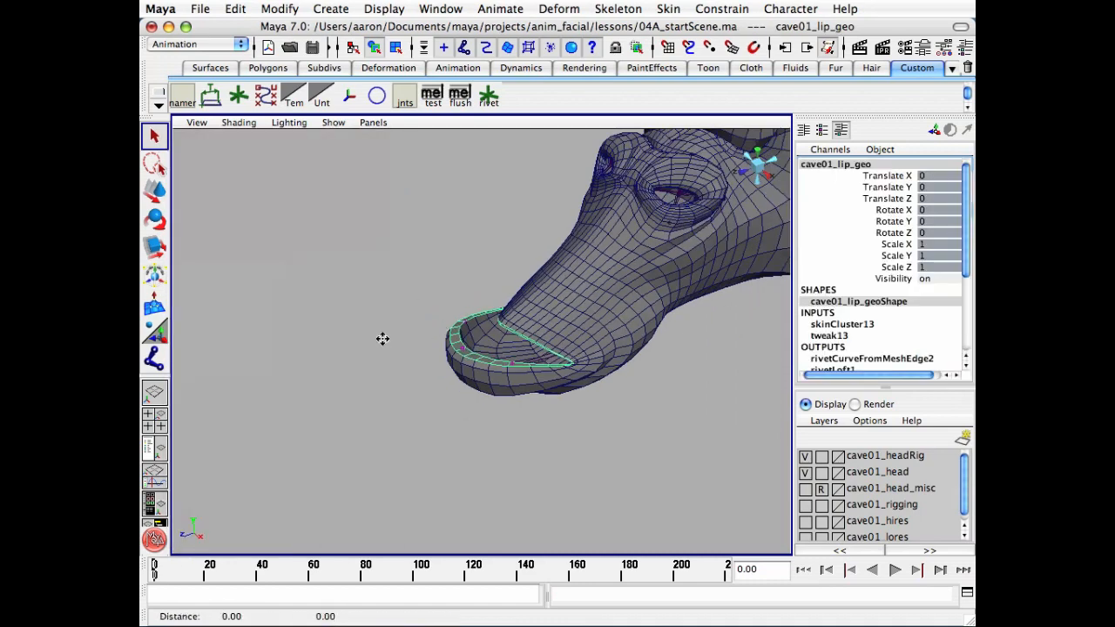
alt+middle_drag(381, 339, 326, 371)
alt+right_drag(325, 371, 449, 347)
alt+drag(449, 348, 446, 334)
alt+right_drag(446, 335, 403, 360)
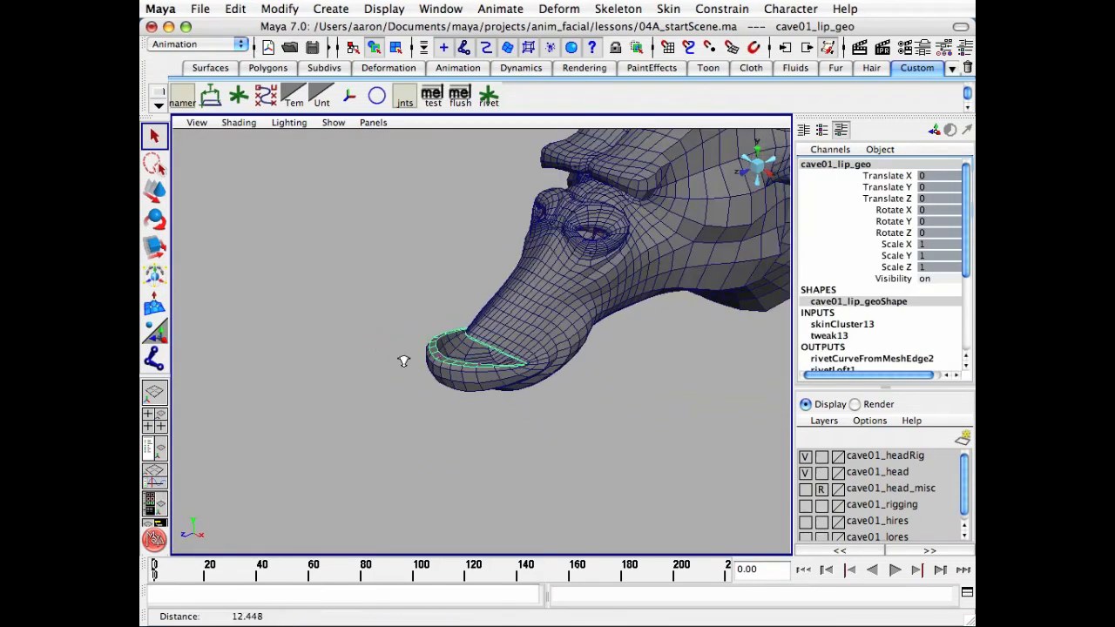
mouse_move(470, 422)
alt+middle_down()
mouse_move(400, 384)
mouse_move(478, 402)
alt+middle_up()
alt+drag(478, 402, 460, 405)
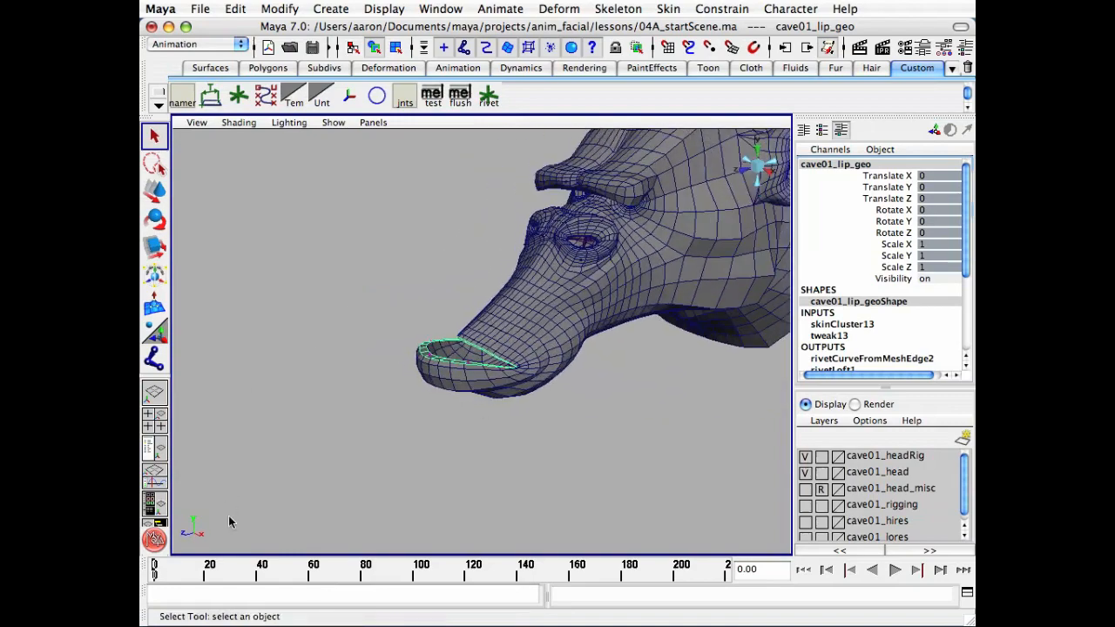
drag(155, 575, 160, 575)
alt+drag(522, 418, 445, 448)
key(4)
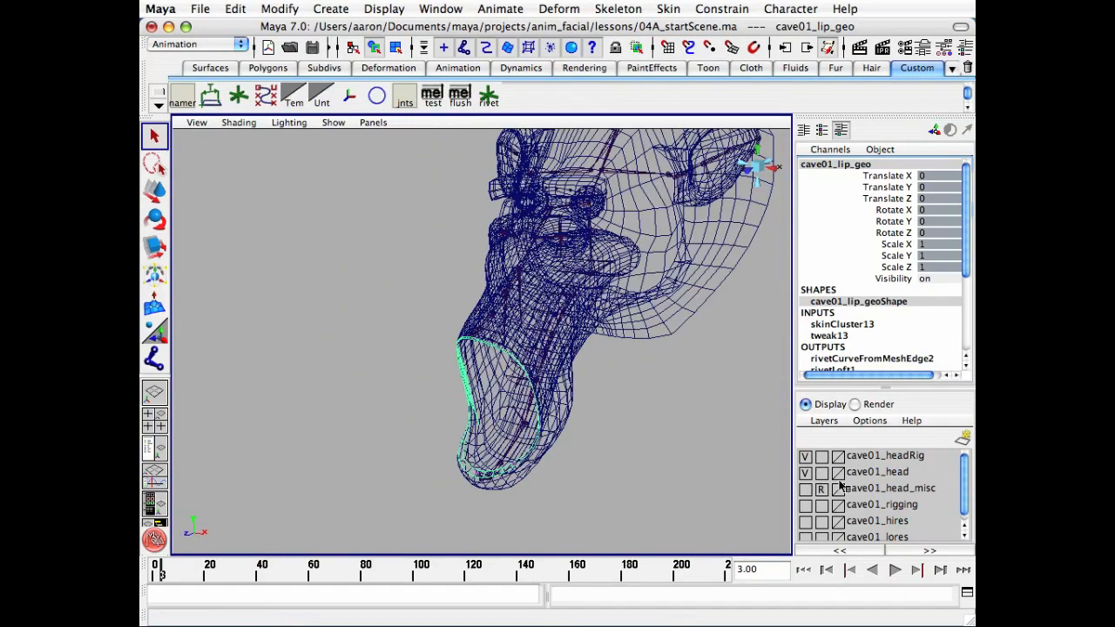
Hide the cave01_head and cave01_headRig layers and inspect the isolated lip strip from several angles
click(804, 471)
click(805, 455)
alt+drag(546, 442, 595, 420)
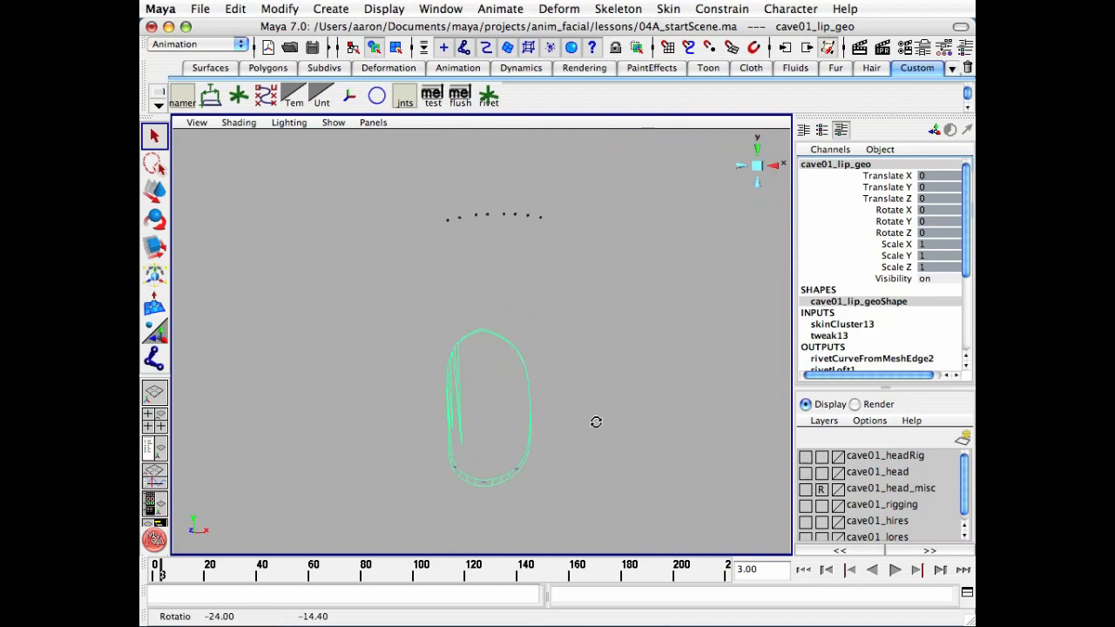
alt+right_drag(588, 422, 642, 443)
alt+middle_drag(628, 448, 620, 379)
alt+drag(621, 380, 578, 381)
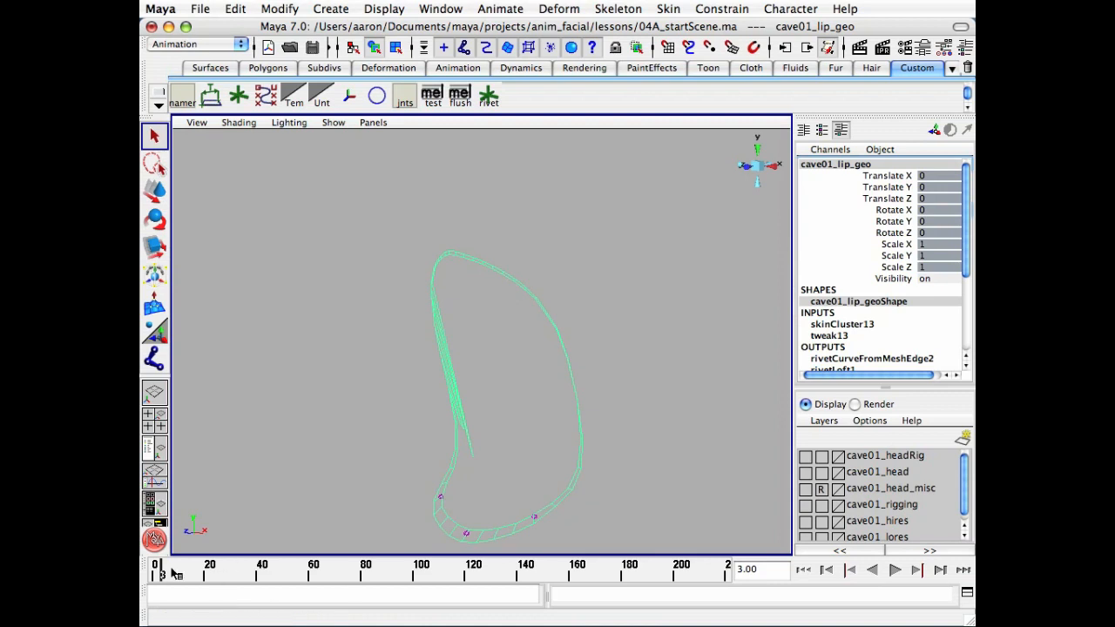
Play the animation to check how the isolated lip strip deforms, return to frame 0 and clear the selection
key(alt+v)
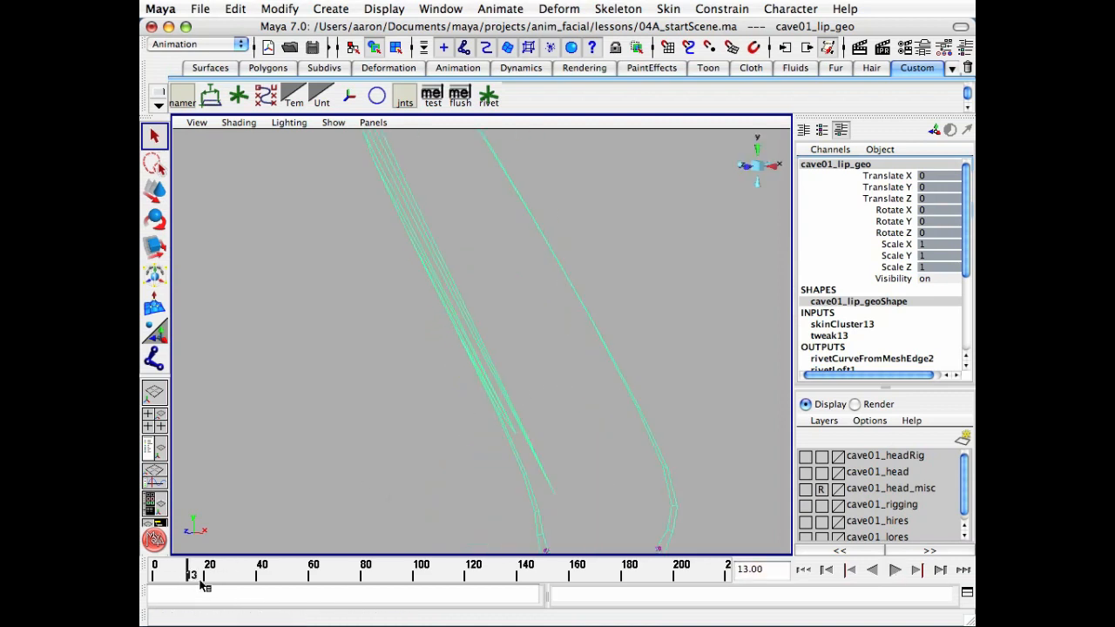
key(Escape)
alt+drag(426, 403, 499, 442)
click(500, 438)
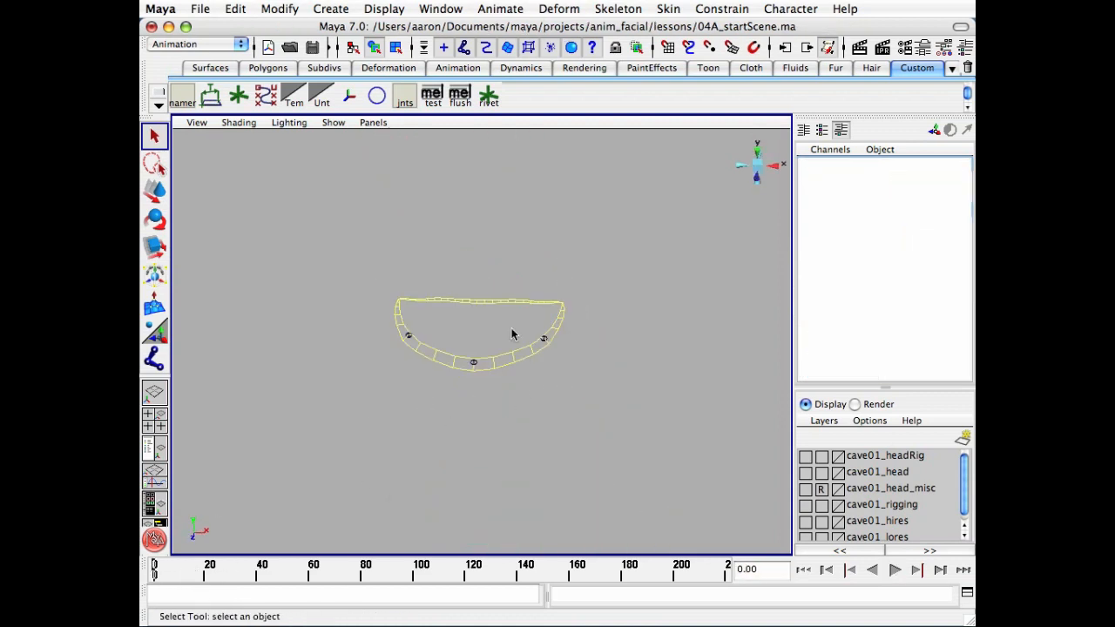
Restrict object picking to surfaces only and switch cave01_lip_geo to vertex selection
click(424, 48)
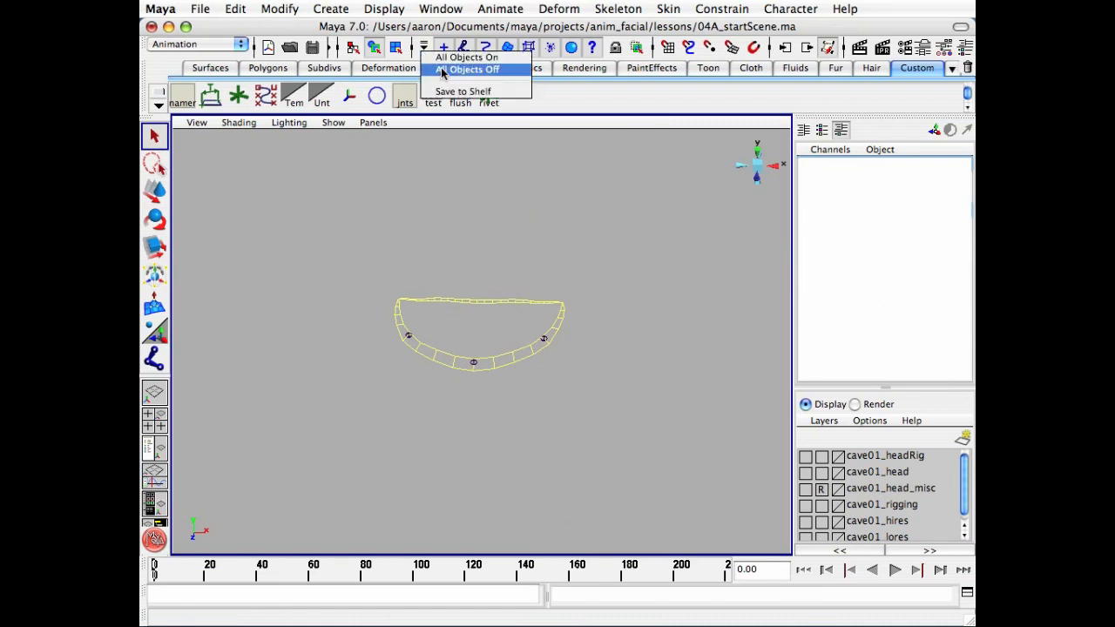
click(442, 71)
click(507, 47)
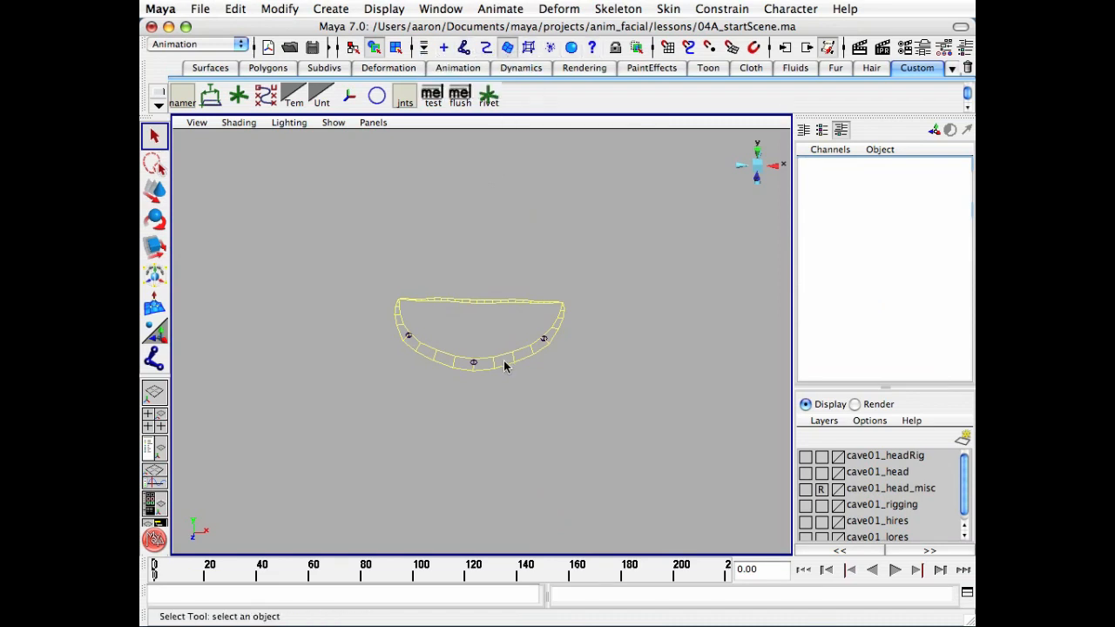
right_drag(504, 365, 452, 366)
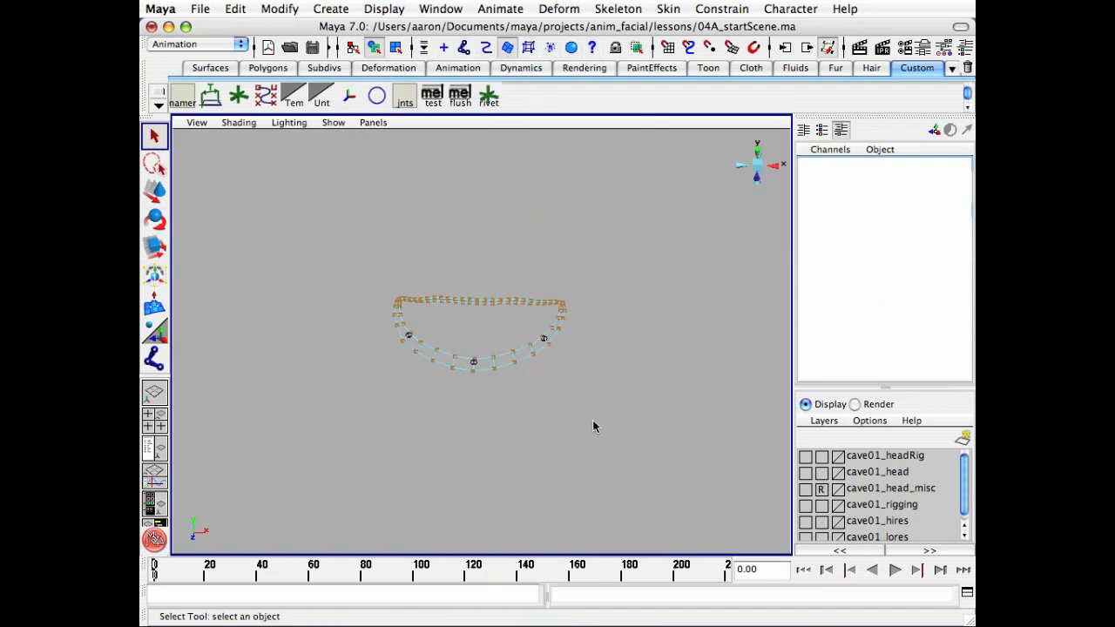
Select all vertices of cave01_lip_geo except the ones along the strip's center line
drag(662, 475, 662, 476)
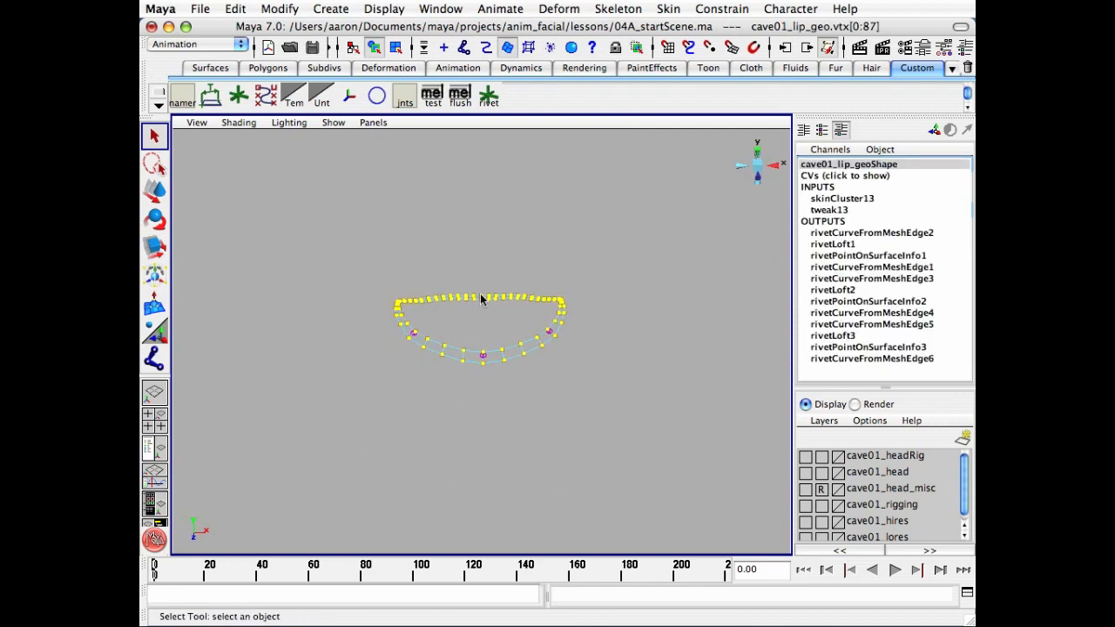
ctrl+drag(481, 299, 512, 433)
alt+right_drag(512, 433, 531, 422)
alt+drag(531, 422, 540, 442)
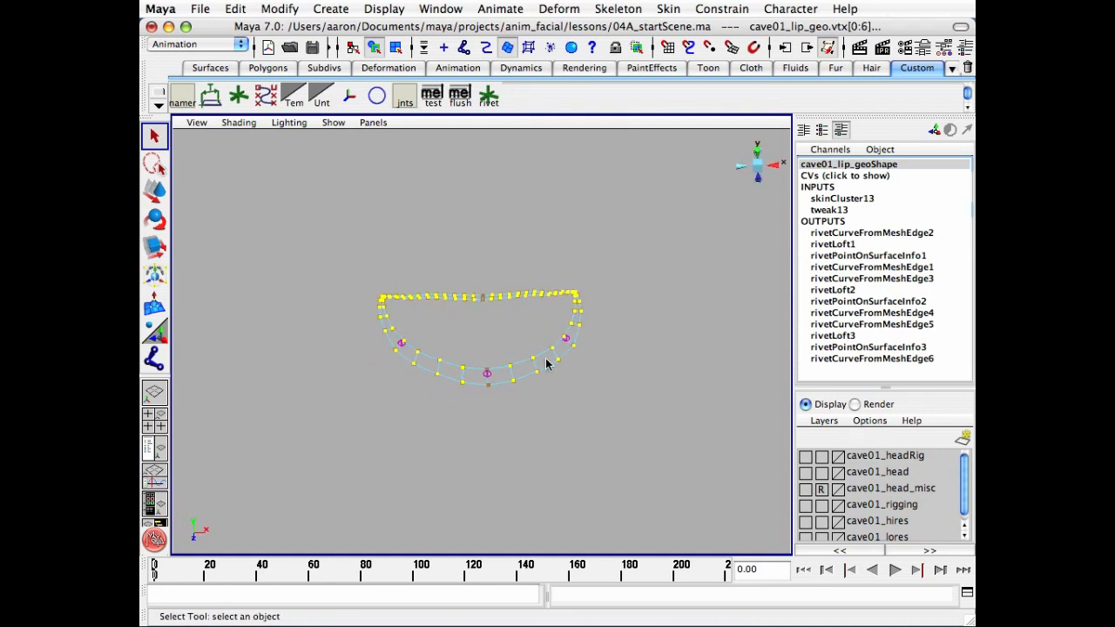
alt+drag(433, 308, 514, 304)
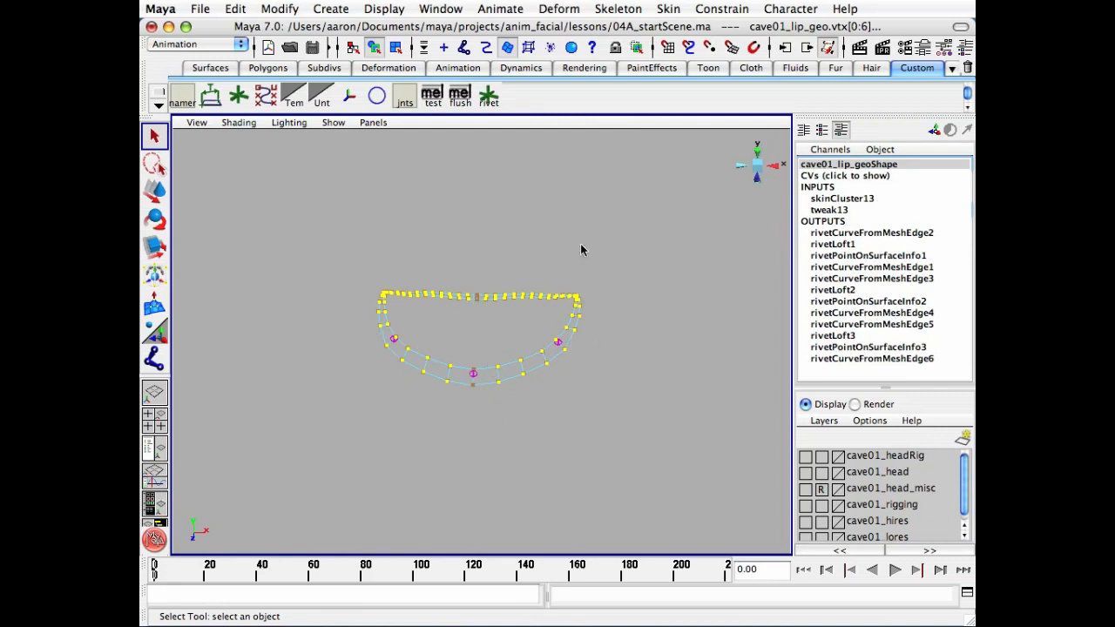
Mirror the selected vertices' skin weights across YZ, positive to negative X, leave component mode and clear the selection
click(673, 11)
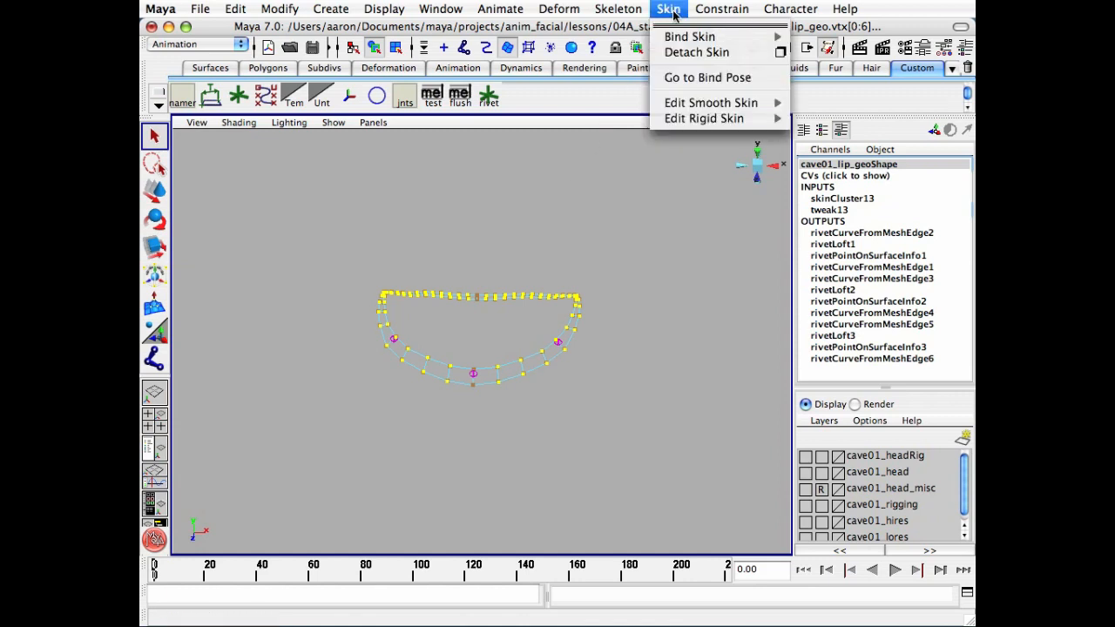
mouse_move(770, 109)
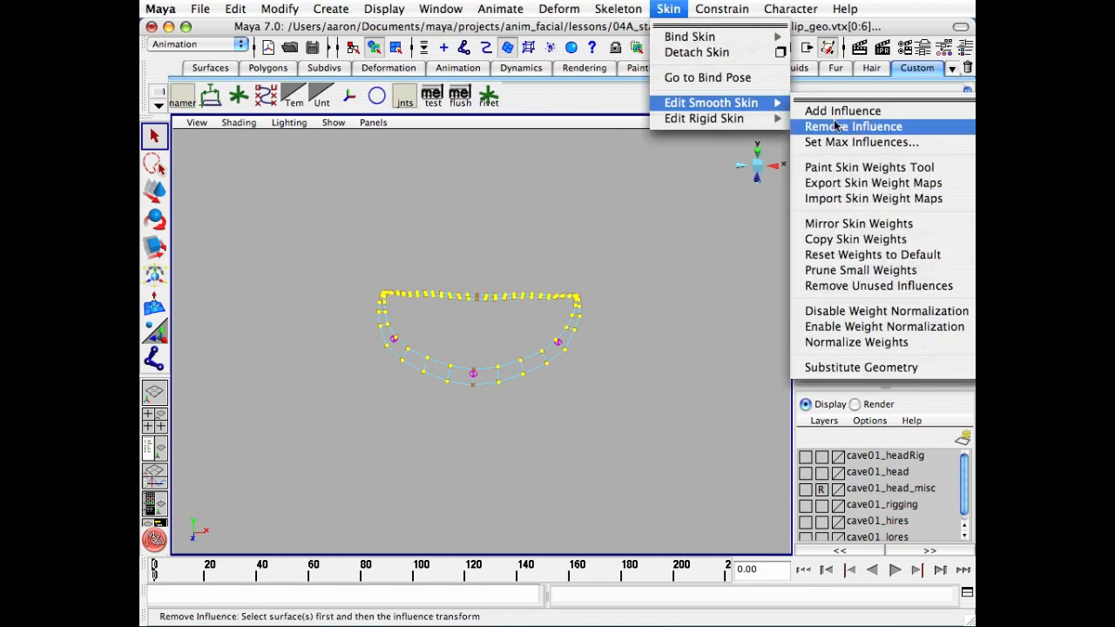
click(966, 224)
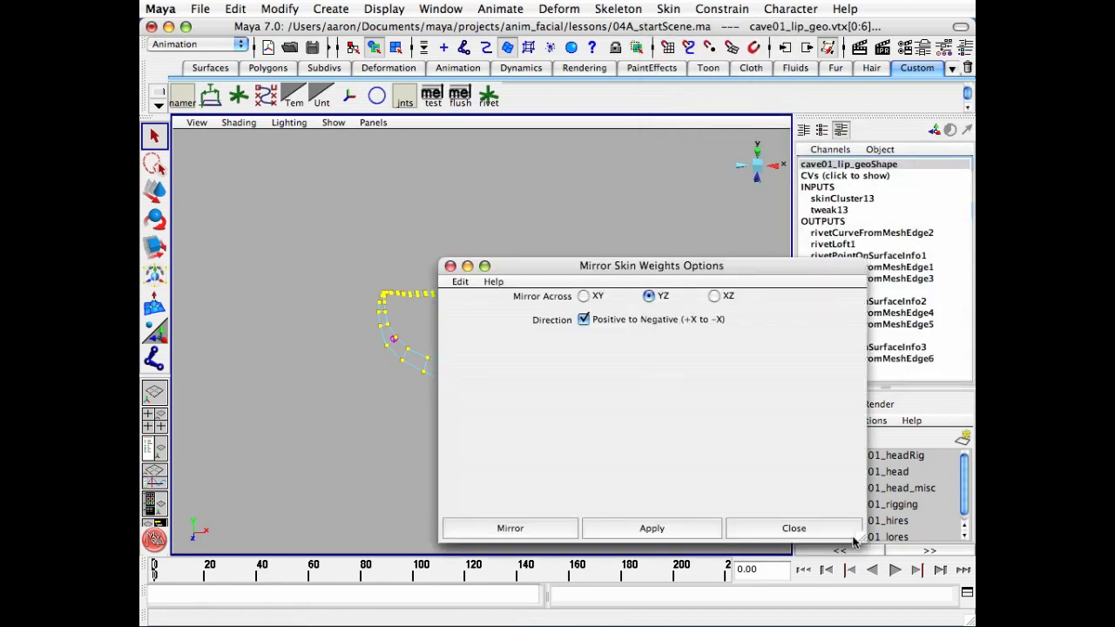
drag(853, 541, 810, 397)
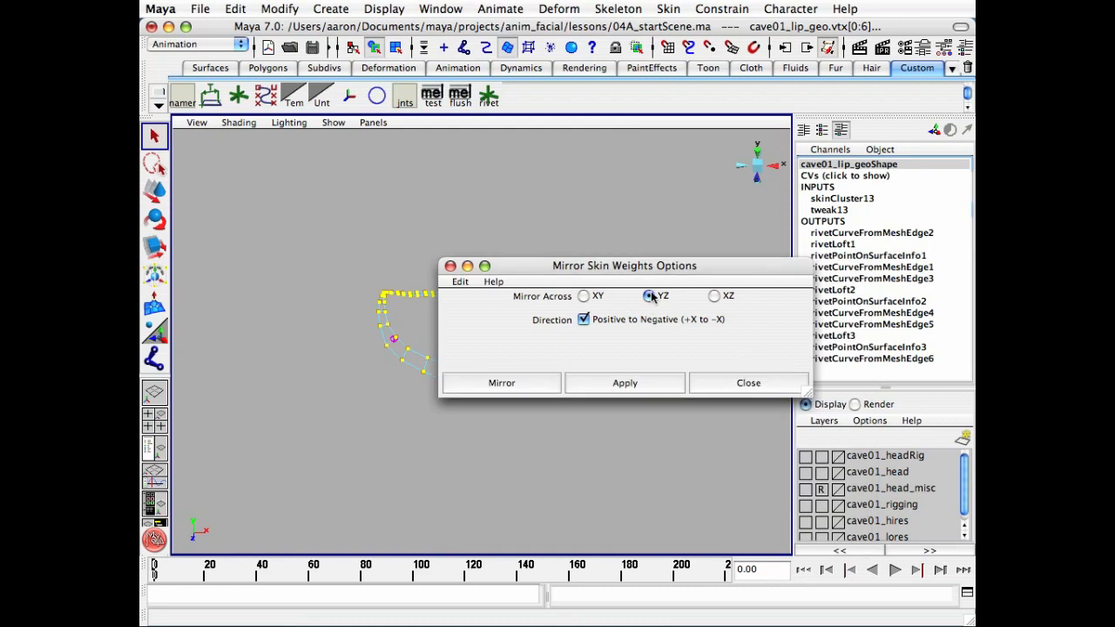
drag(623, 266, 625, 421)
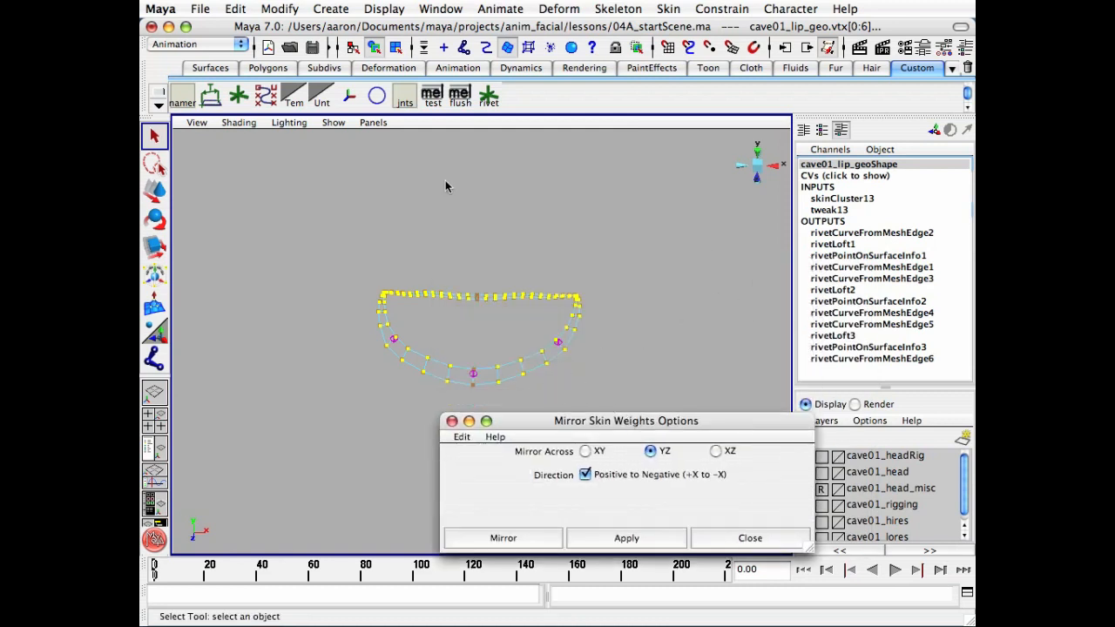
click(499, 536)
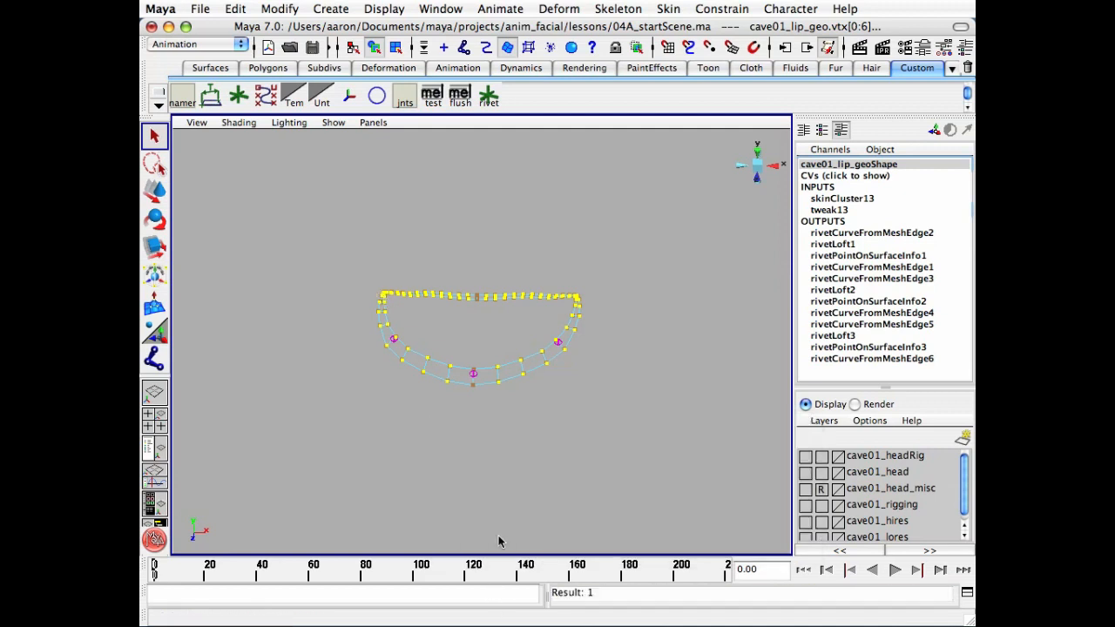
click(604, 496)
key(F8)
key(F8)
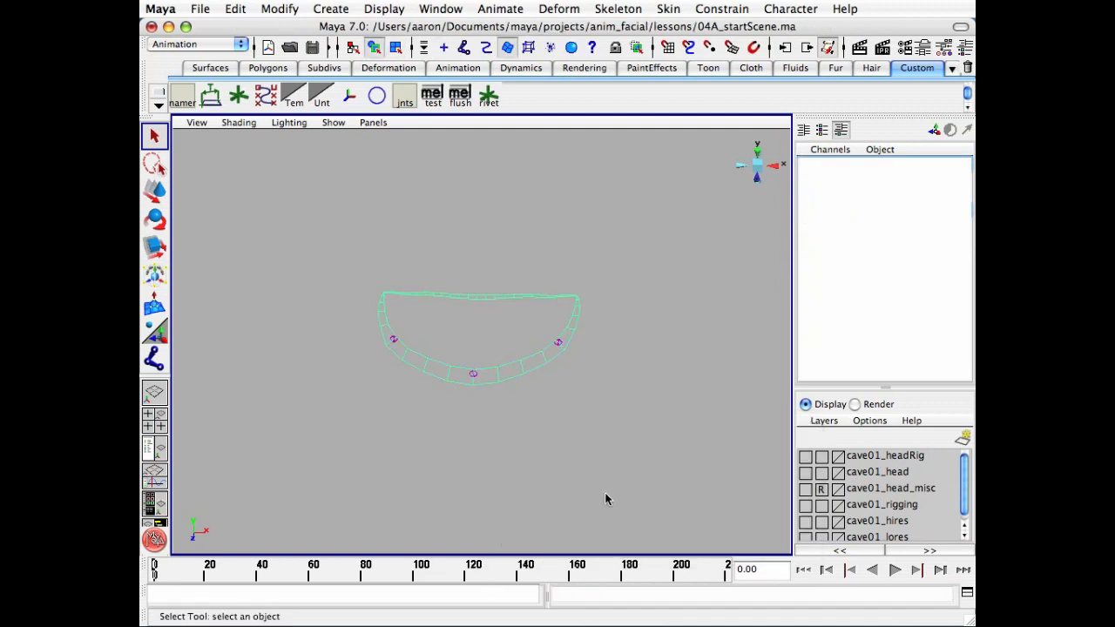
click(604, 496)
Scrub to frame 9, show the cave01_head layer to compare the lip strip with the open mouth, and return to frame 0
drag(168, 575, 178, 575)
alt+drag(431, 401, 320, 500)
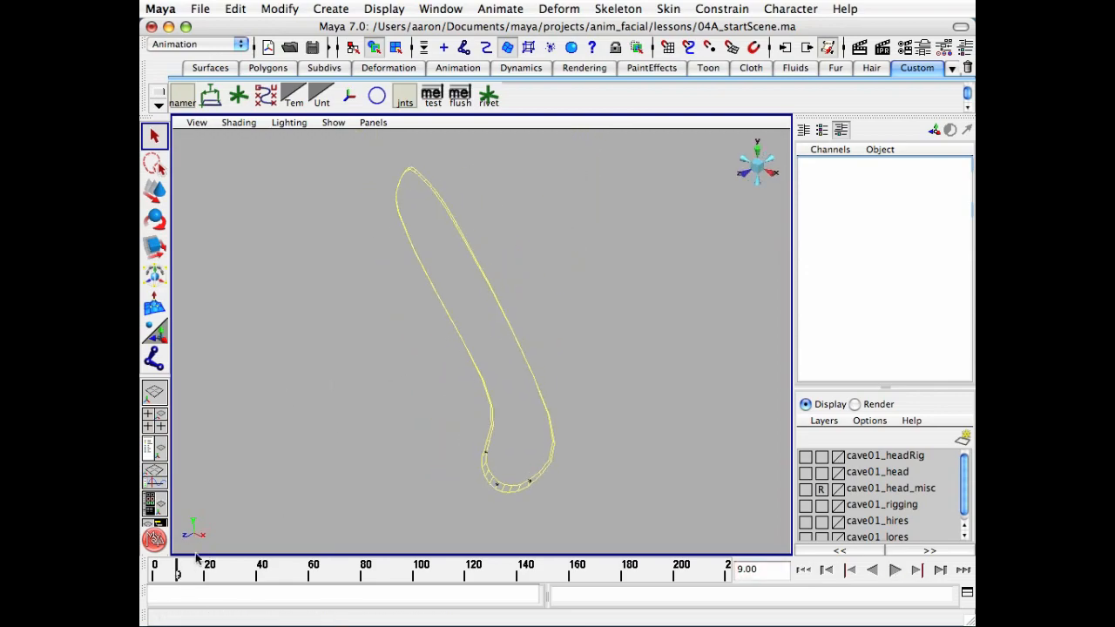
click(805, 472)
alt+drag(443, 418, 501, 463)
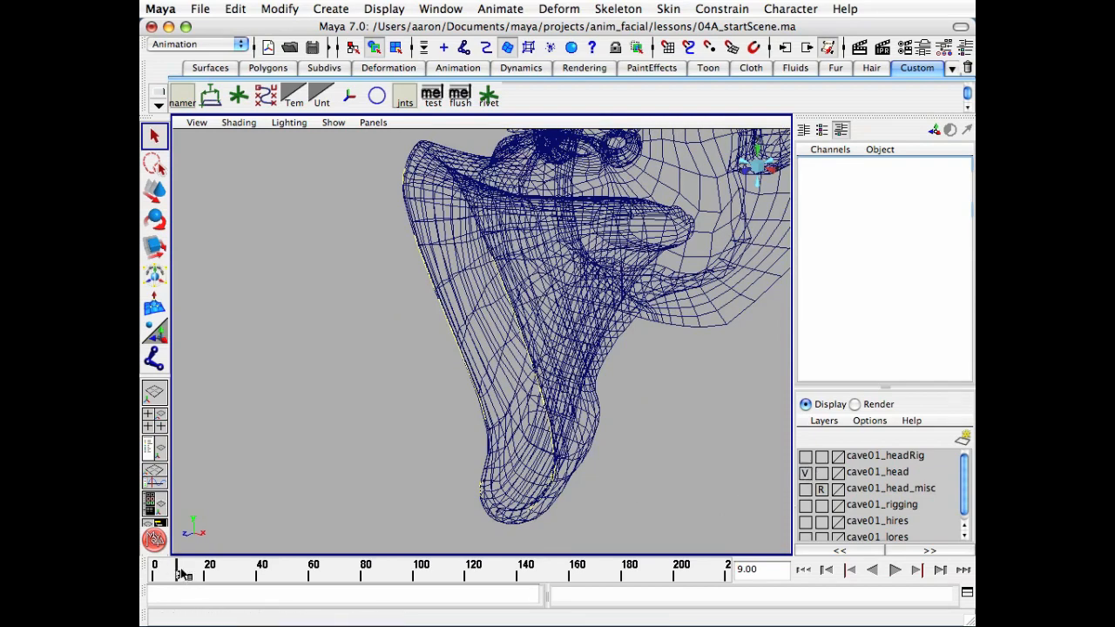
mouse_move(487, 453)
alt+mouse_down()
mouse_move(408, 475)
mouse_move(480, 468)
alt+mouse_up()
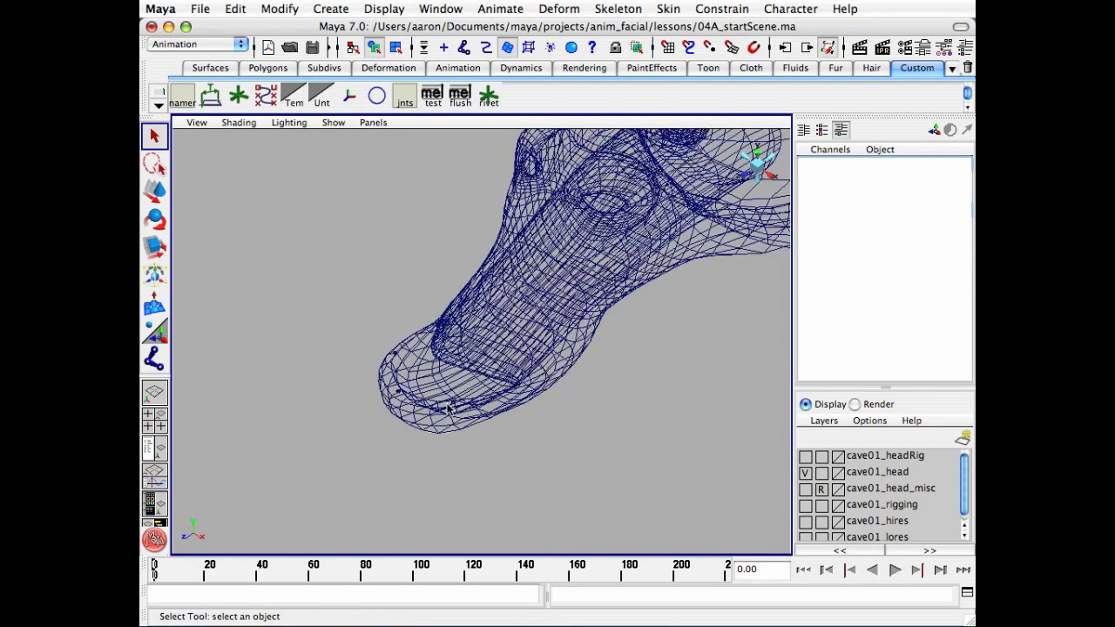
alt+drag(455, 410, 636, 430)
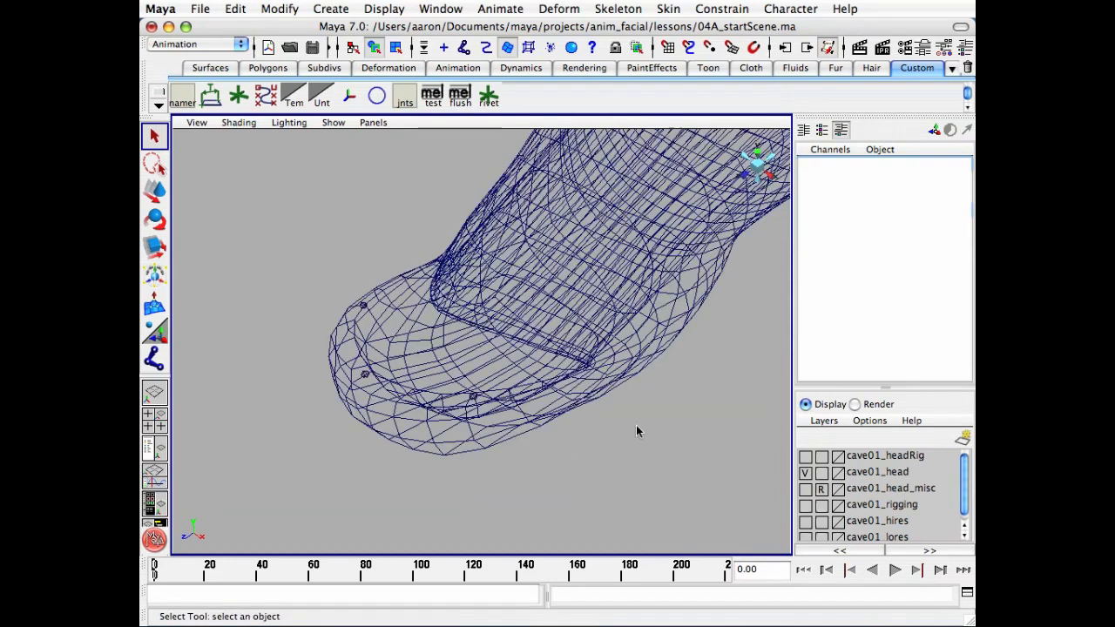
Enable joint picking and select the riveted lower-lip joints one at a time
click(363, 372)
click(338, 181)
click(464, 48)
click(366, 373)
click(364, 306)
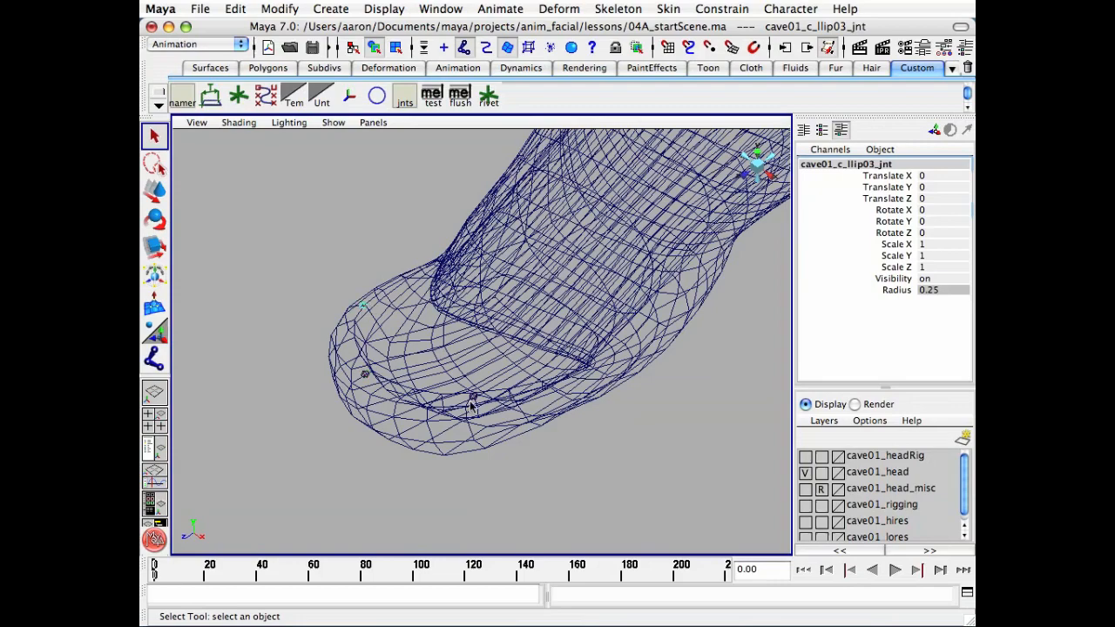
click(474, 399)
alt+drag(538, 433, 501, 399)
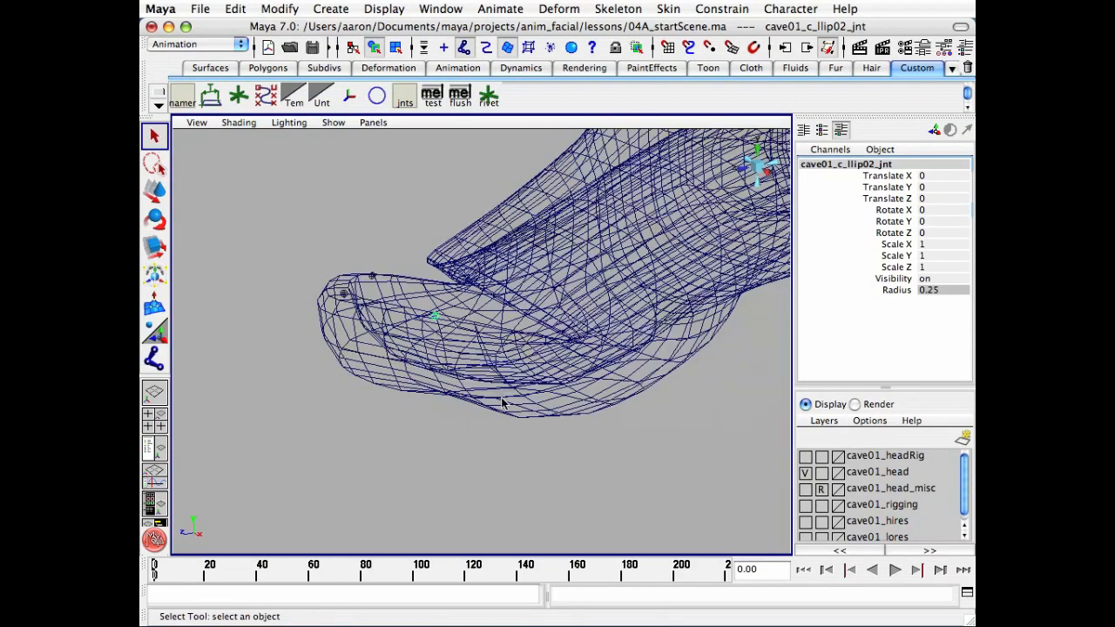
Select cave01_head_geo and view the lower lip with its joints up close
click(571, 455)
click(597, 416)
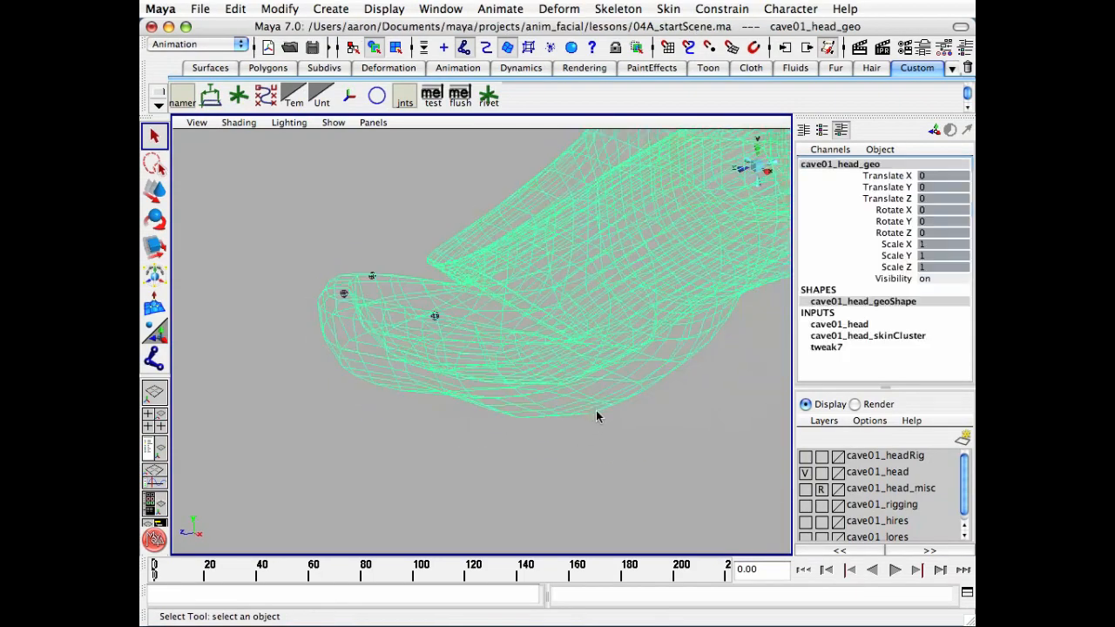
alt+drag(598, 417, 444, 426)
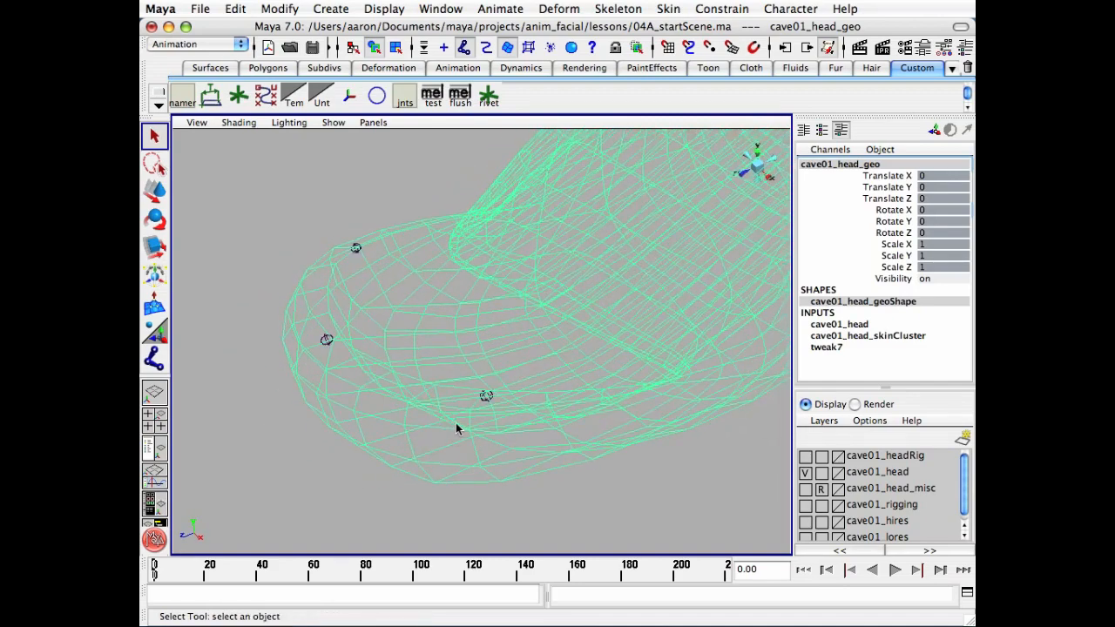
Add the three lower-lip joints under rivet1, rivet2 and rivet3 to the selection in the Hypergraph and close that window
key(super+grave)
alt+middle_drag(319, 374, 211, 326)
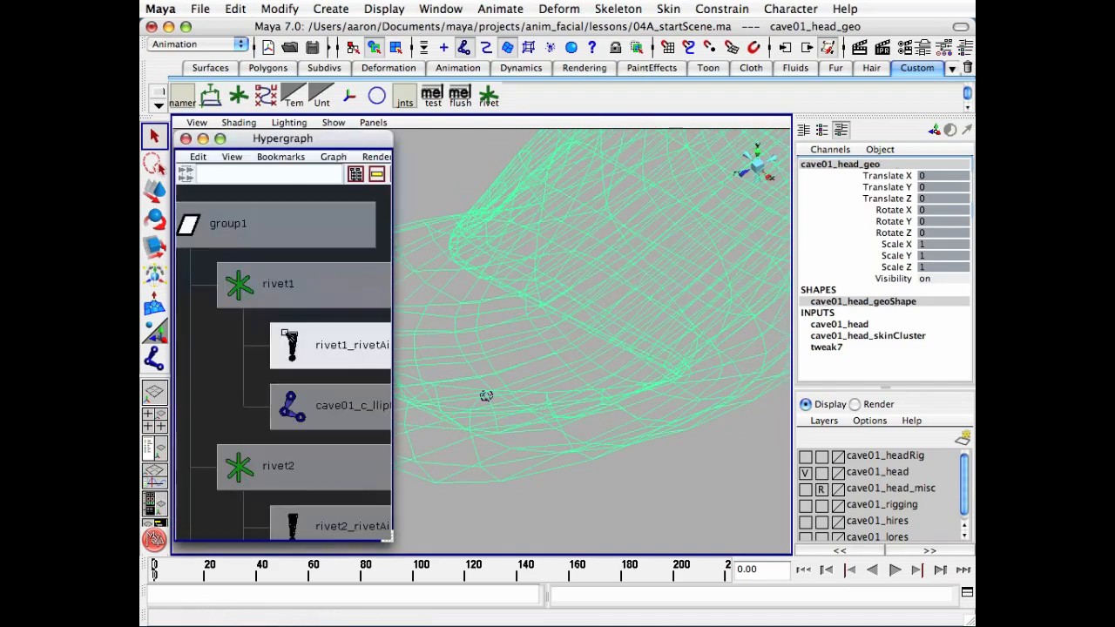
alt+right_drag(283, 331, 201, 300)
alt+middle_drag(223, 316, 219, 259)
alt+right_drag(218, 258, 301, 271)
alt+middle_drag(301, 271, 300, 305)
alt+right_drag(300, 305, 241, 302)
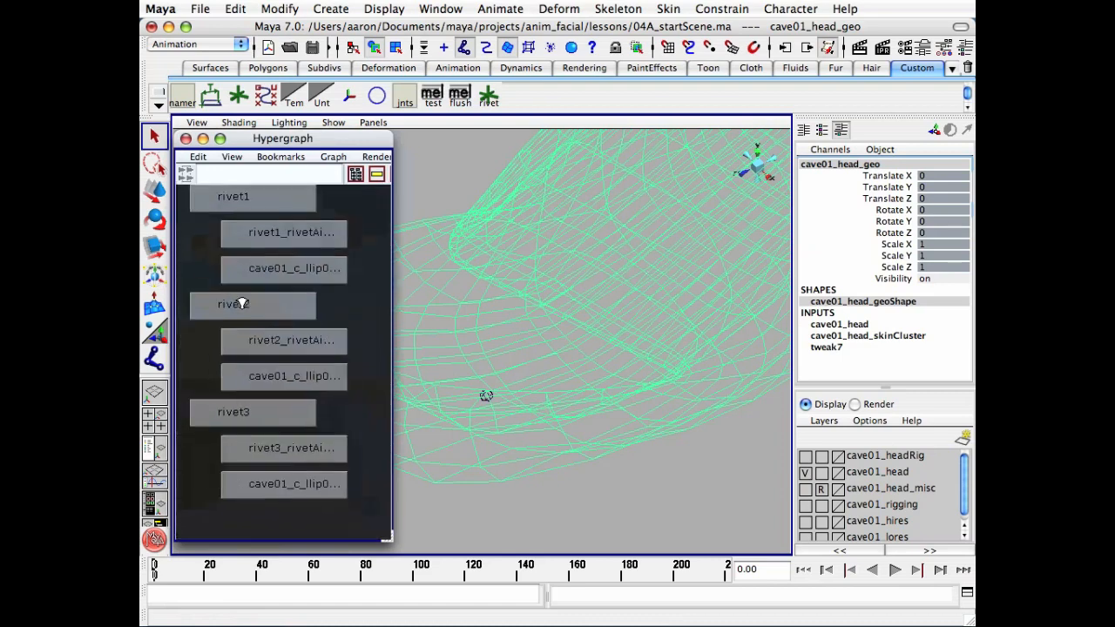
alt+middle_drag(242, 301, 234, 285)
click(276, 254)
shift+click(294, 358)
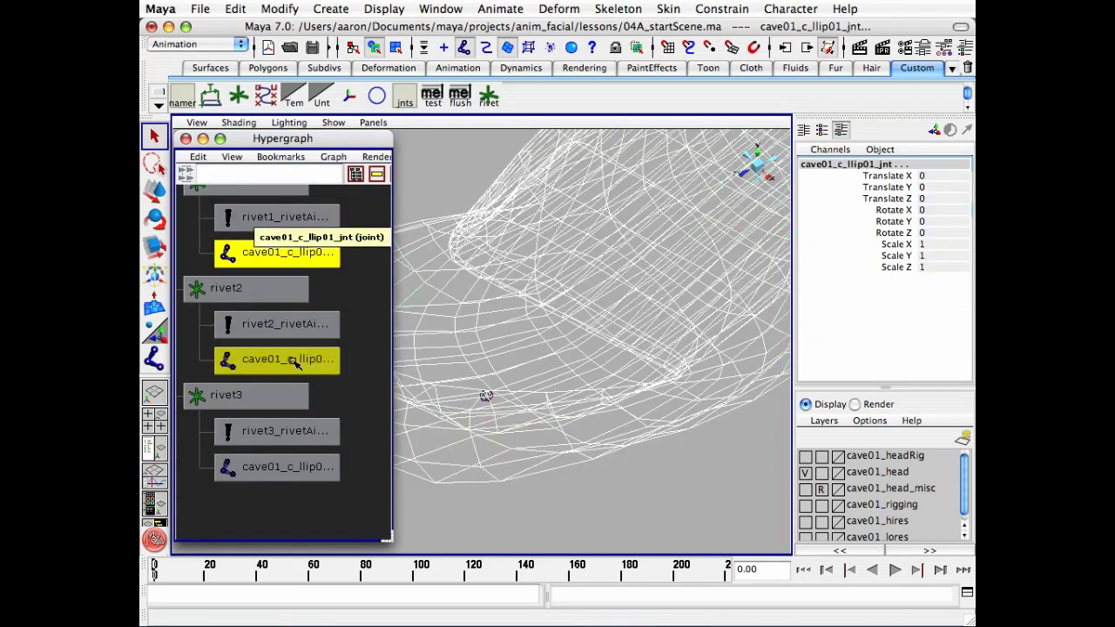
shift+click(292, 467)
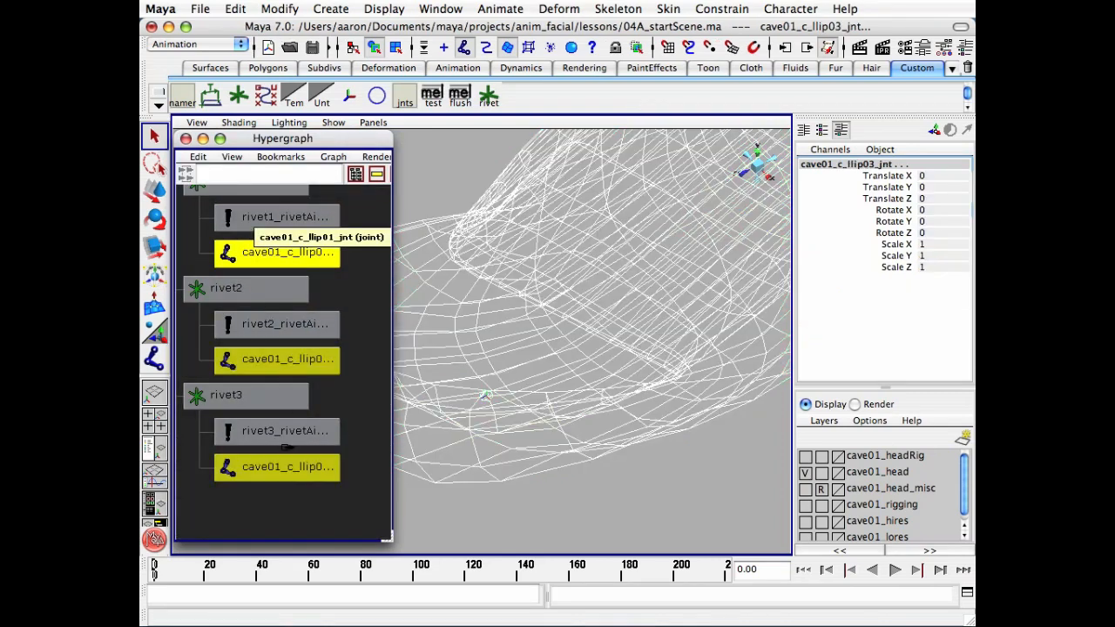
click(185, 138)
Open the Add Influence options for the selected head and lower-lip joints and reset the settings to their defaults
alt+drag(378, 413, 584, 282)
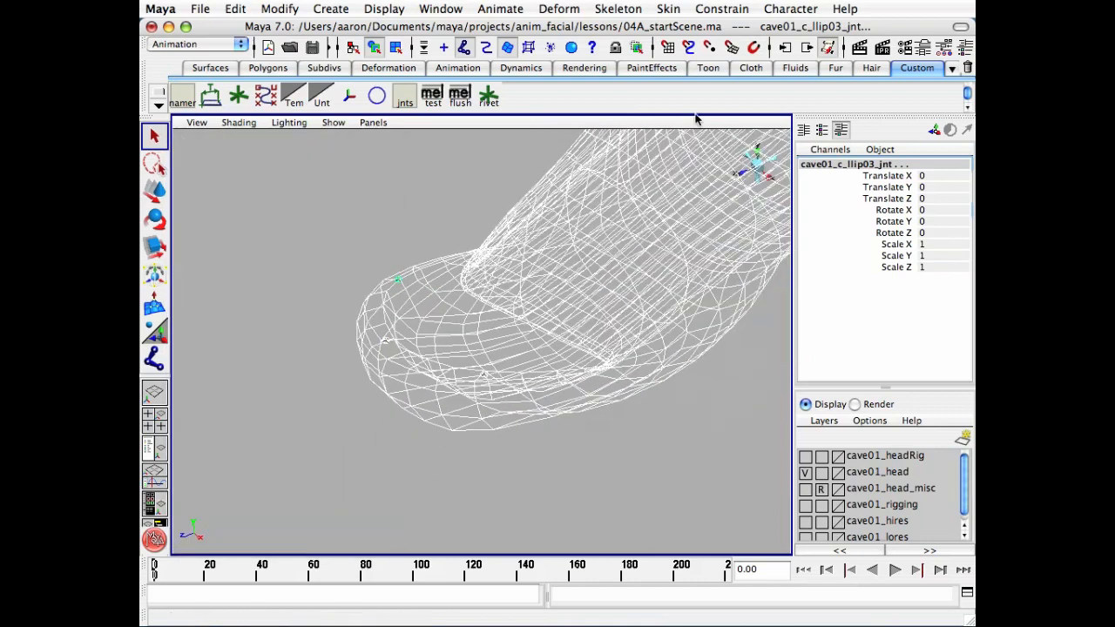
click(669, 10)
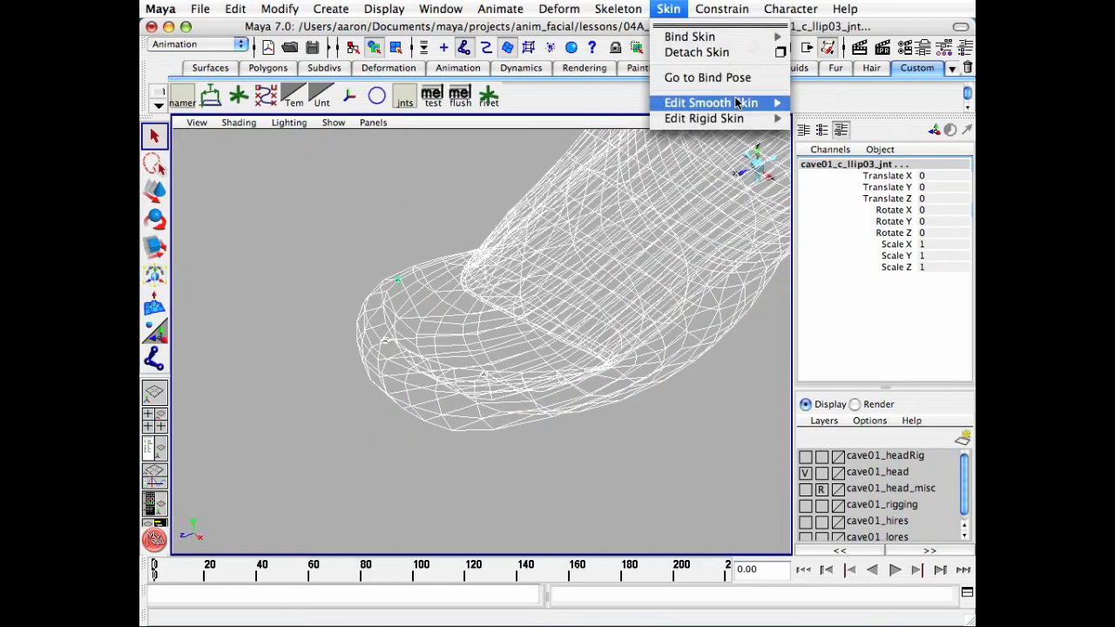
mouse_move(773, 105)
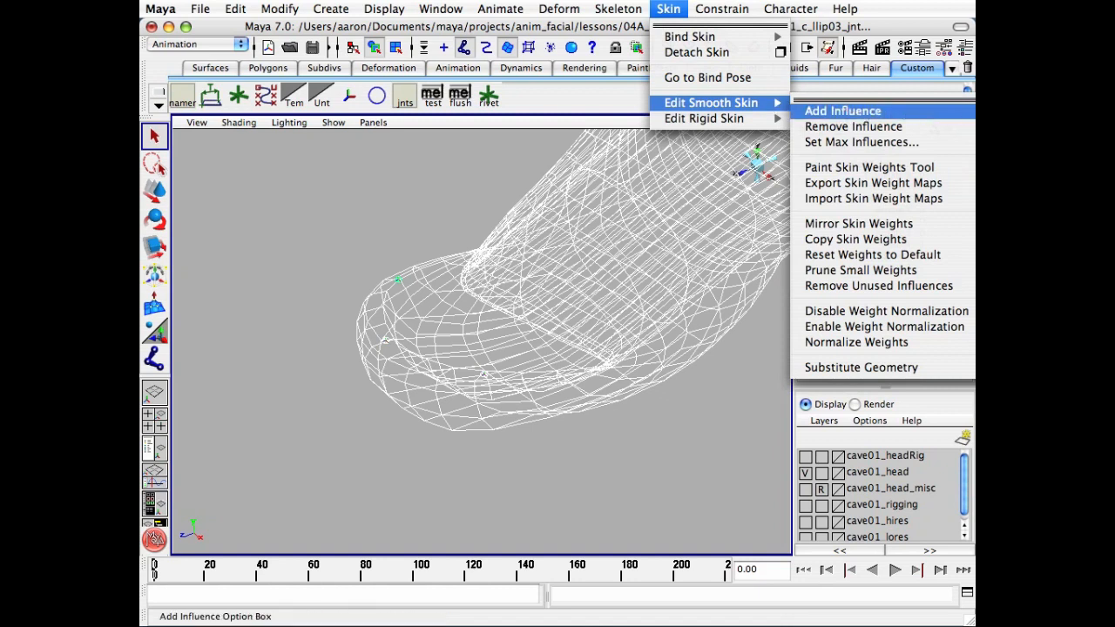
click(967, 110)
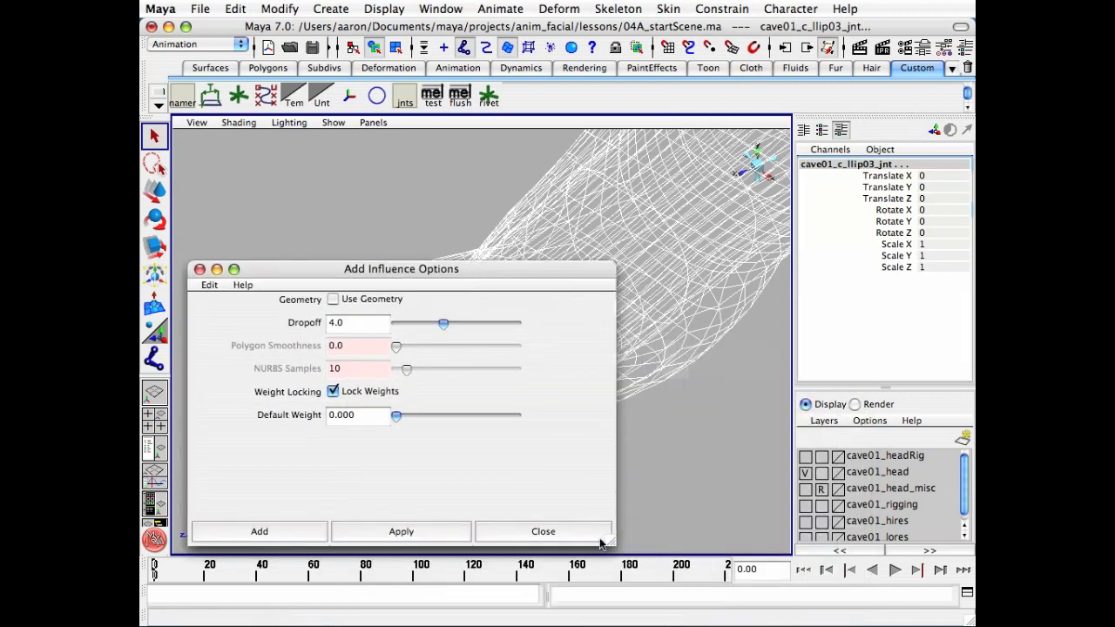
drag(599, 540, 572, 466)
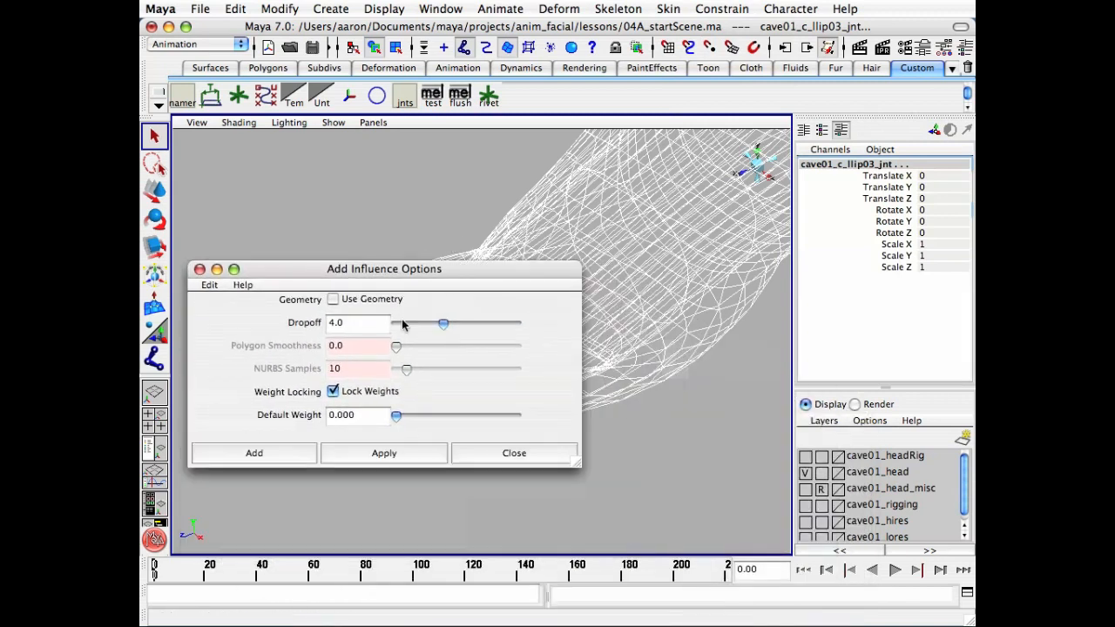
click(210, 285)
click(248, 308)
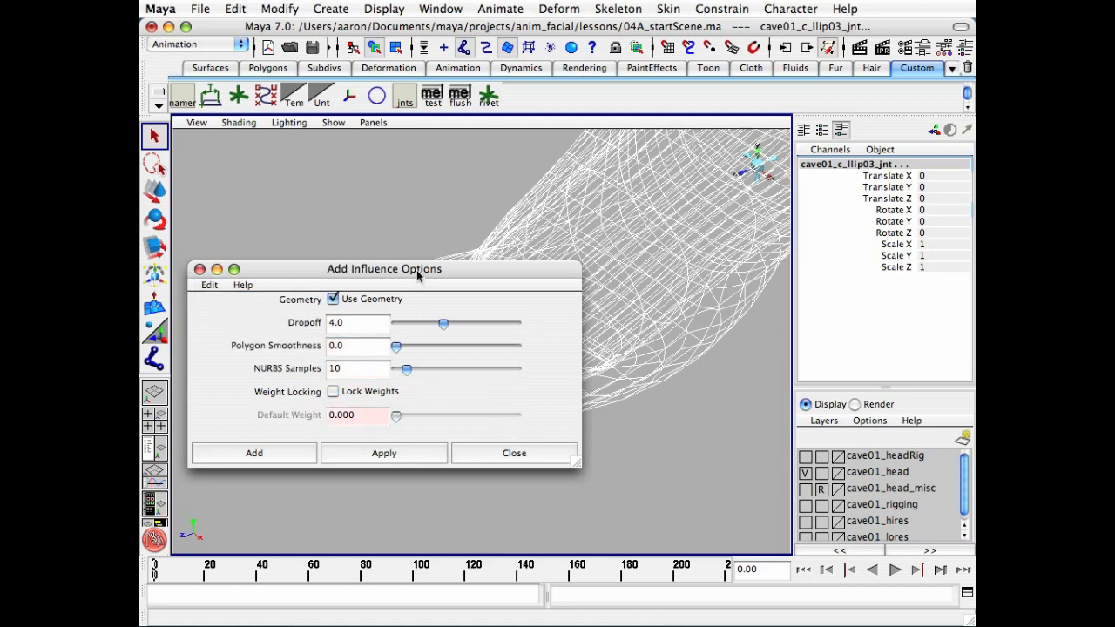
Add the three lower-lip joints as influences on the head with Use Geometry off, Lock Weights on and a default weight of 0
drag(422, 277, 426, 342)
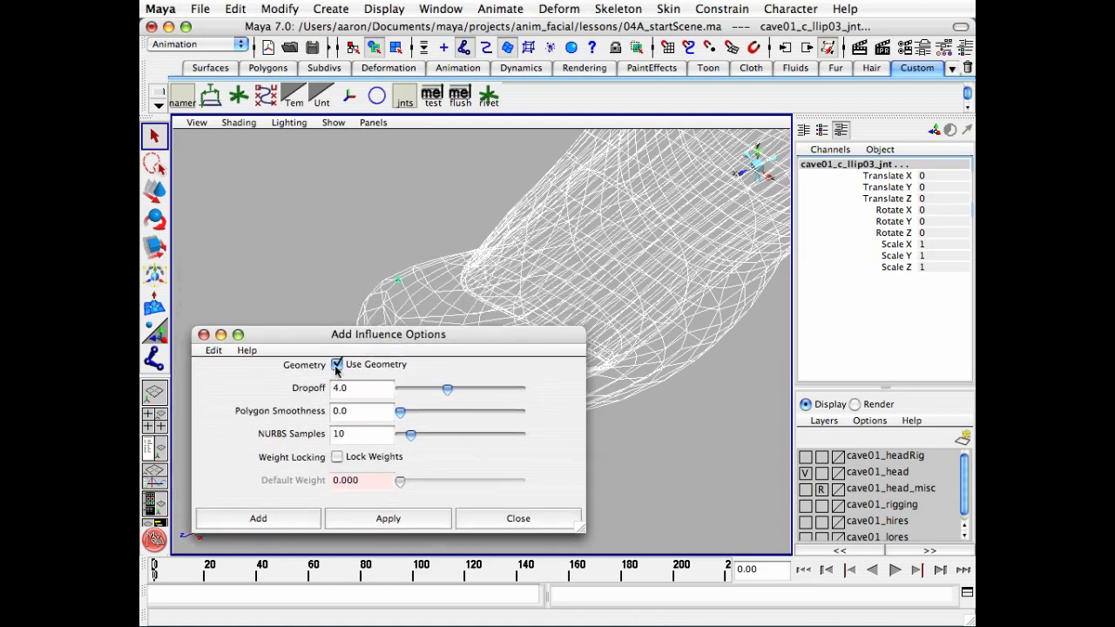
click(337, 366)
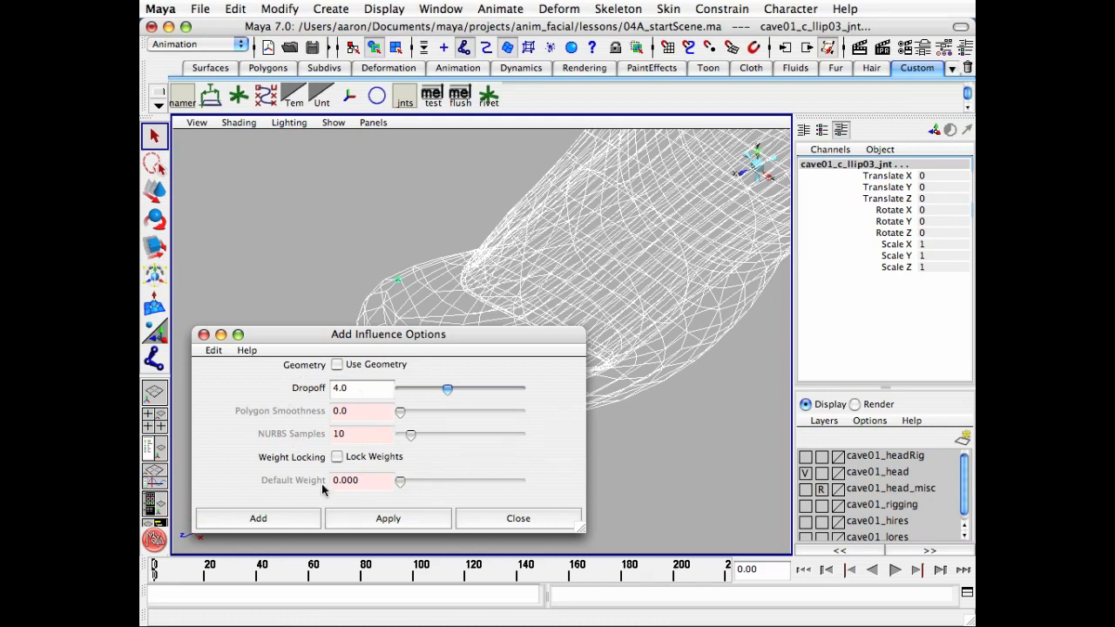
click(337, 457)
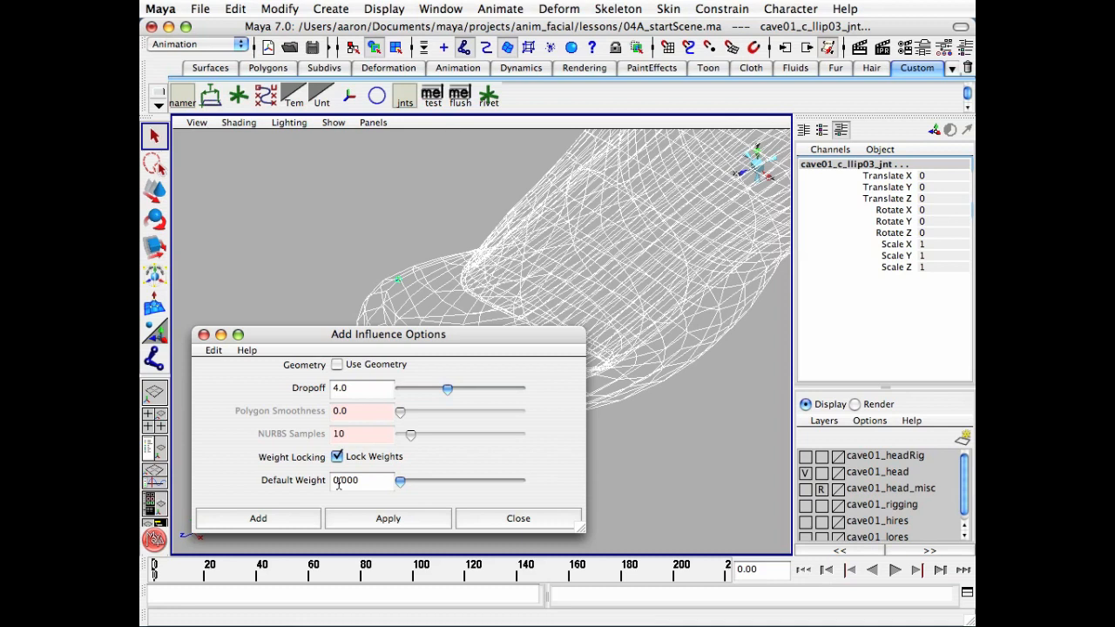
click(258, 518)
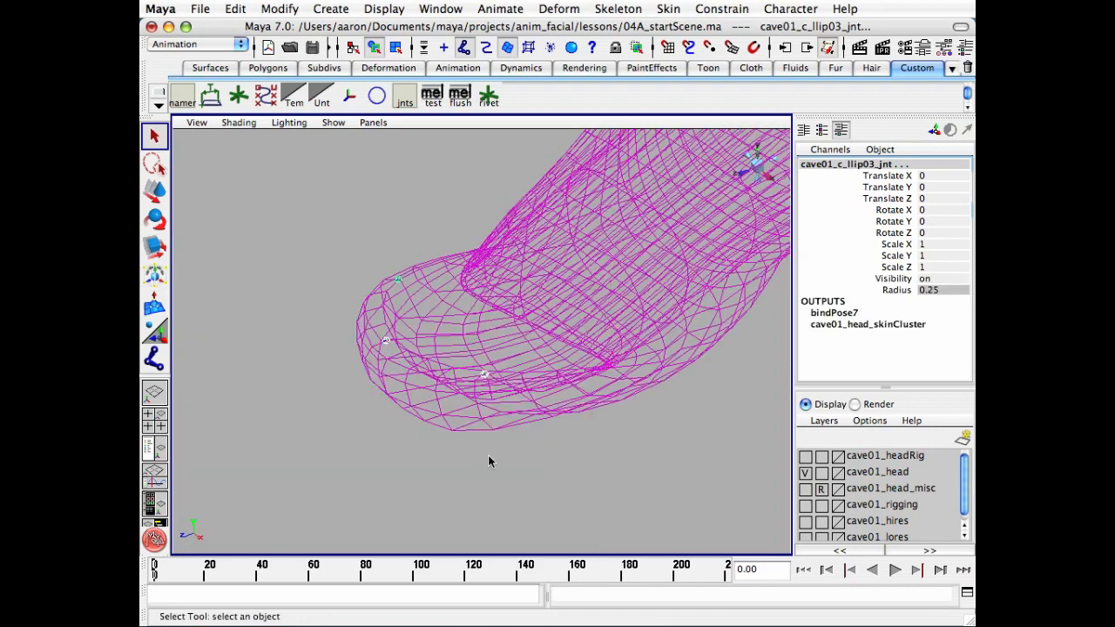
Select each of the three lower-lip joints in turn to check their connection to the head skin, and clear the selection
click(489, 456)
click(384, 341)
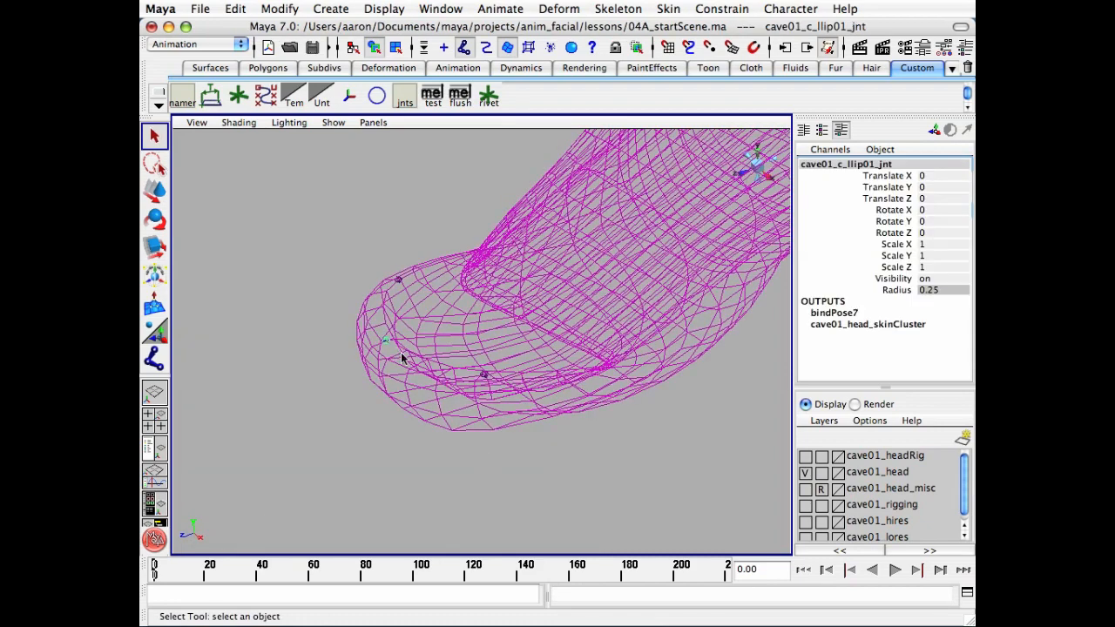
click(397, 281)
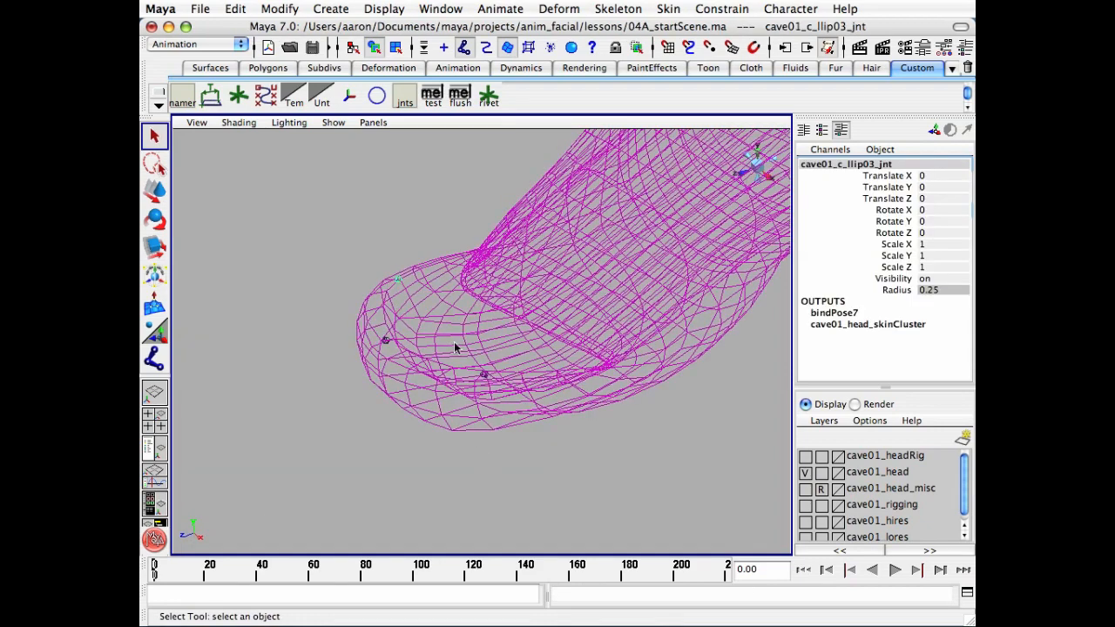
click(484, 377)
alt+middle_drag(462, 406, 438, 427)
mouse_move(438, 428)
alt+mouse_down()
mouse_move(482, 404)
mouse_move(426, 412)
alt+mouse_up()
click(503, 464)
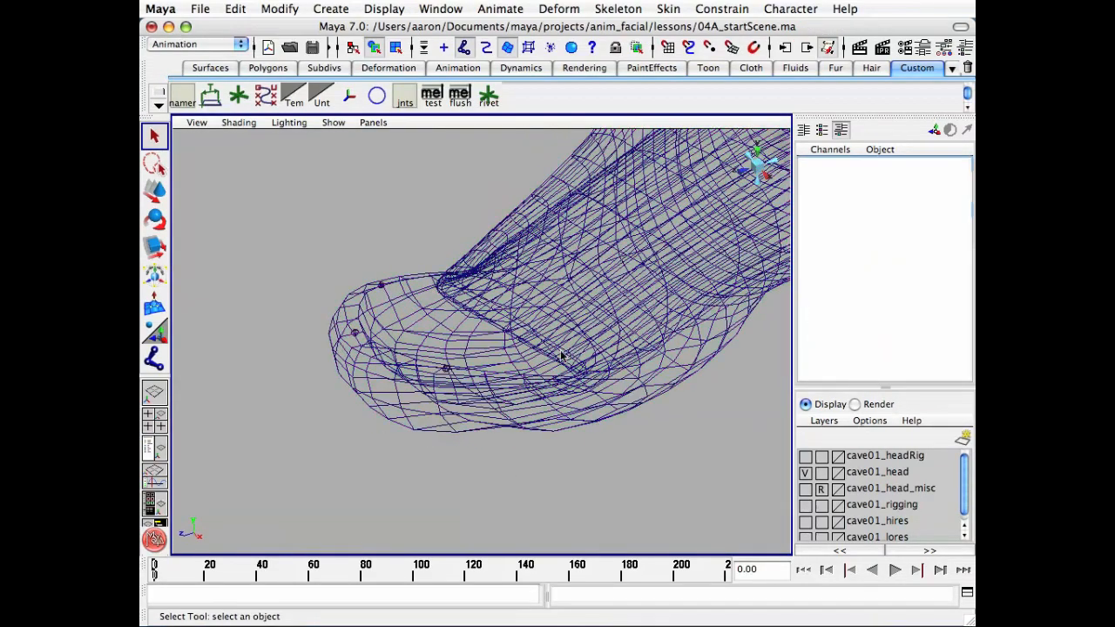
Display the model shaded, select cave01_head_geo, and try the Paint Skin Weights Tool before returning to plain selection
mouse_move(571, 378)
alt+mouse_down()
mouse_move(591, 425)
mouse_move(462, 401)
alt+mouse_up()
key(5)
alt+middle_drag(499, 390, 497, 392)
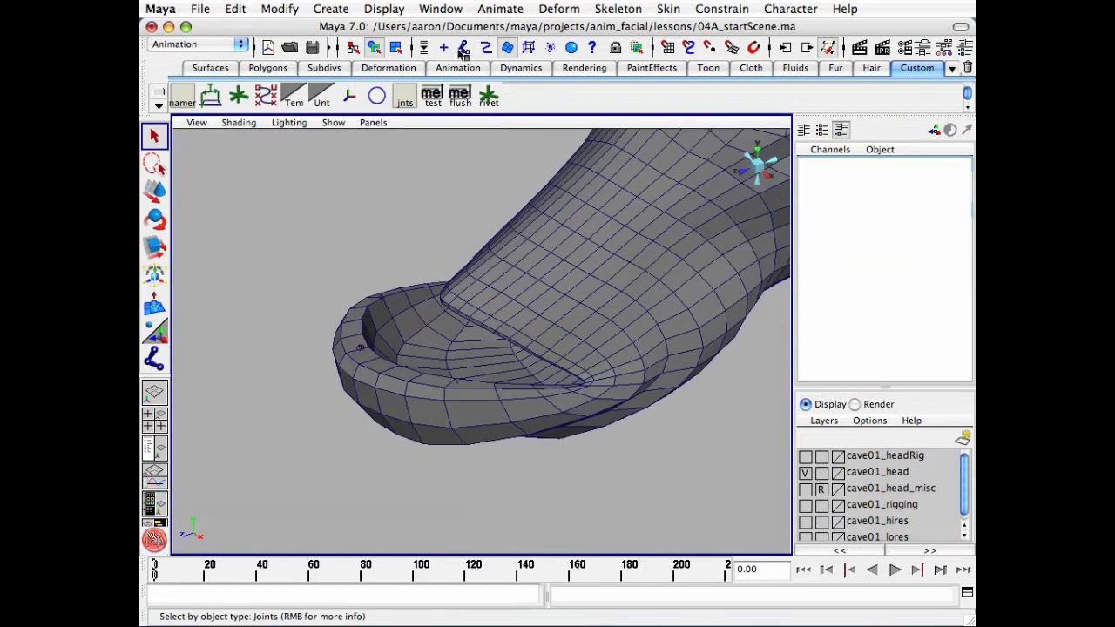
click(524, 267)
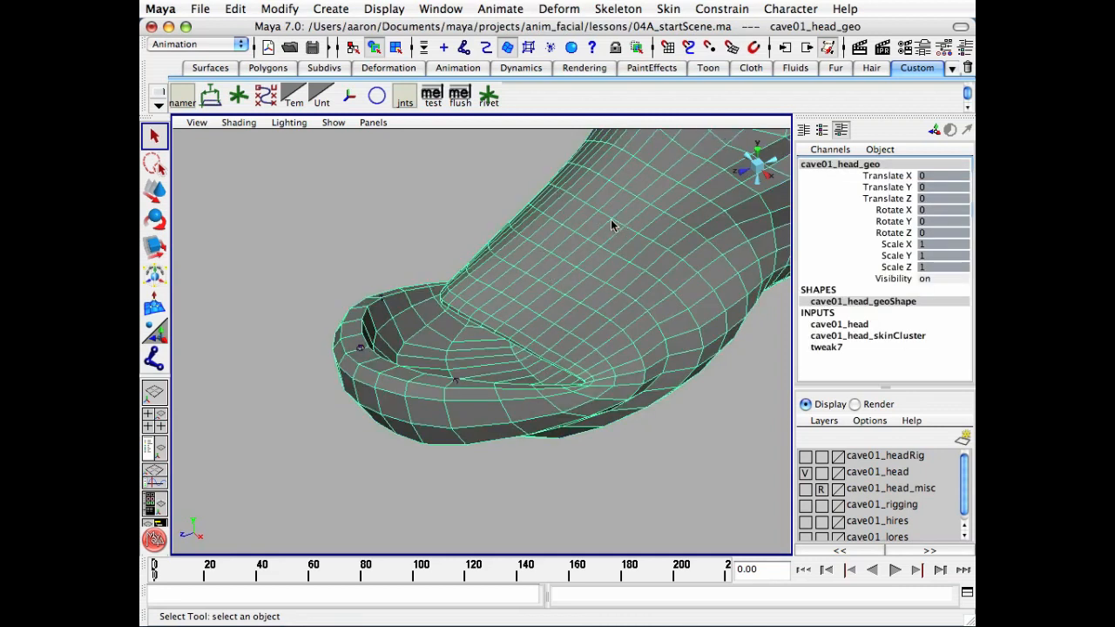
click(669, 10)
mouse_move(754, 104)
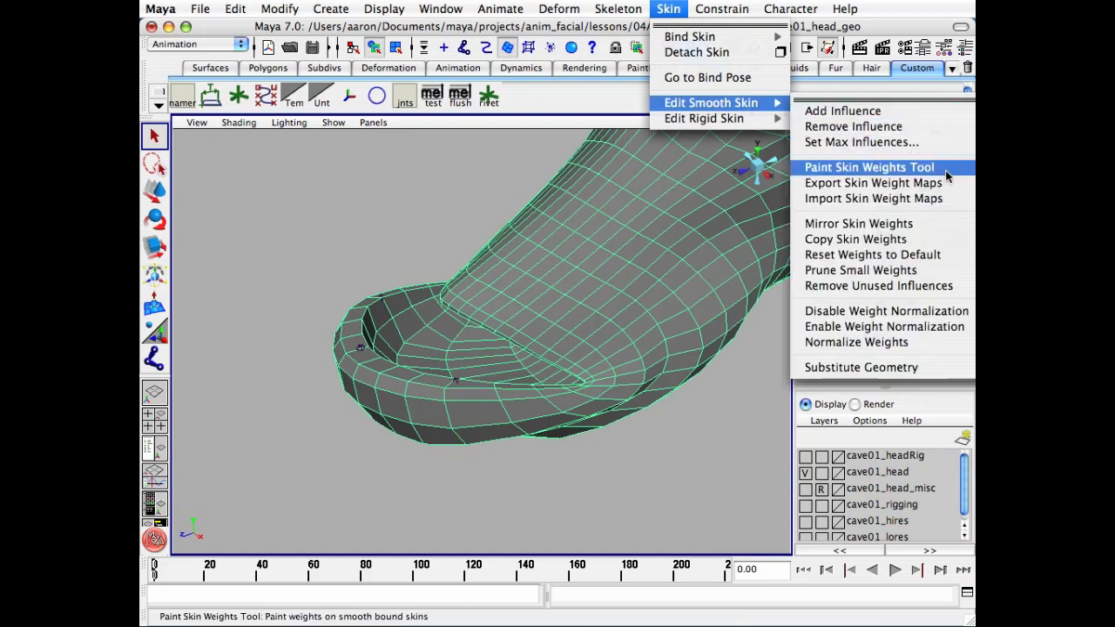
click(869, 167)
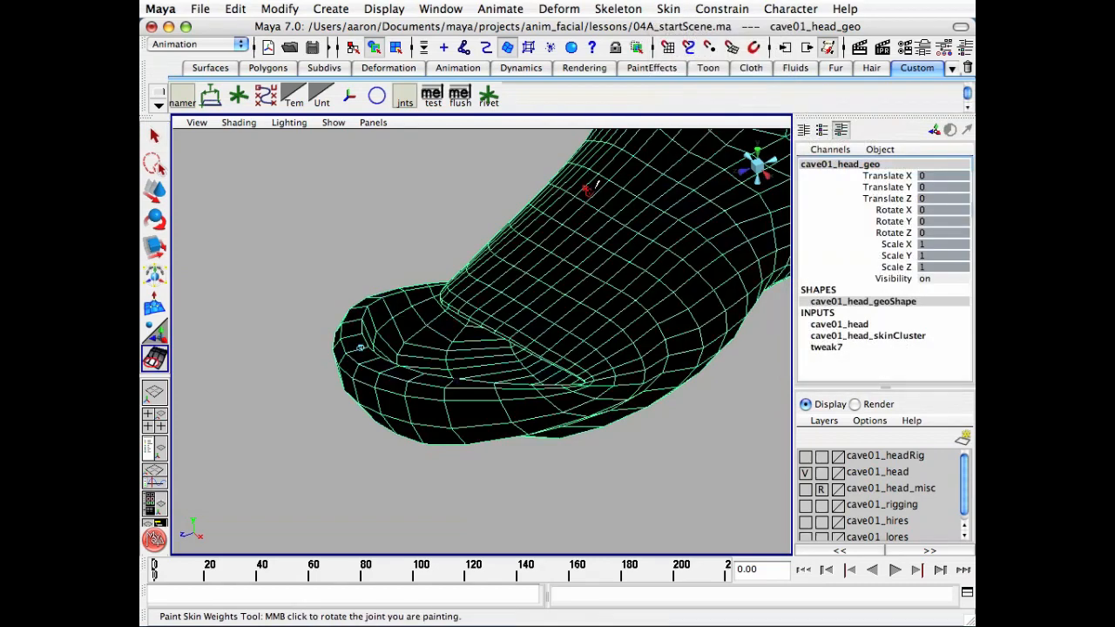
key(q)
Start painting the head's skinCluster weights from the mesh's own paint options and open the Paint Skin Weights tool settings
right_click(546, 217)
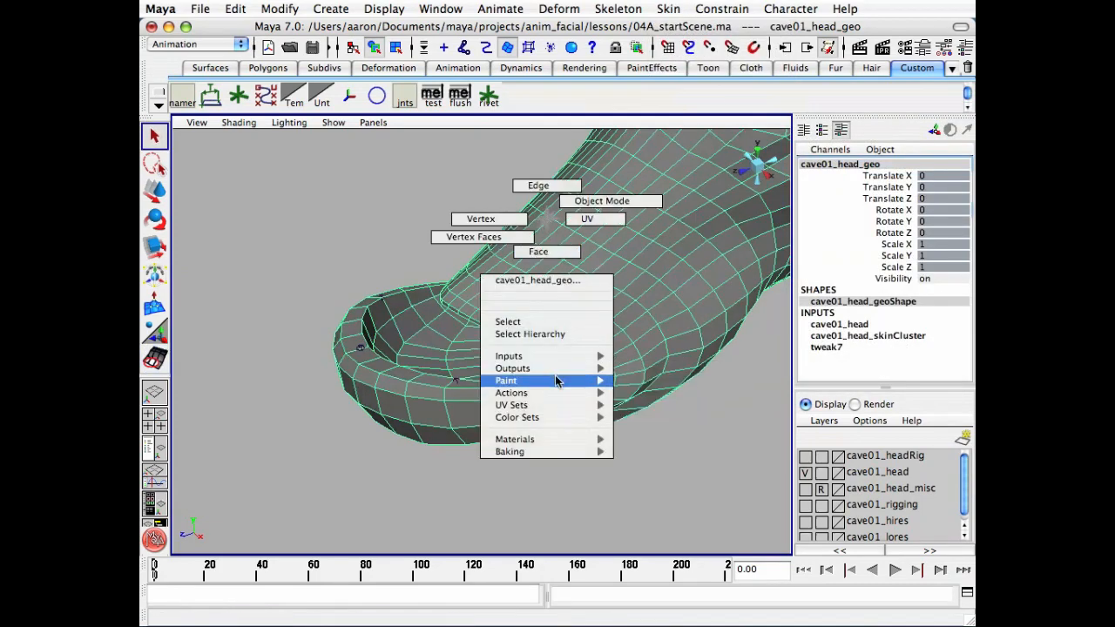
mouse_move(557, 381)
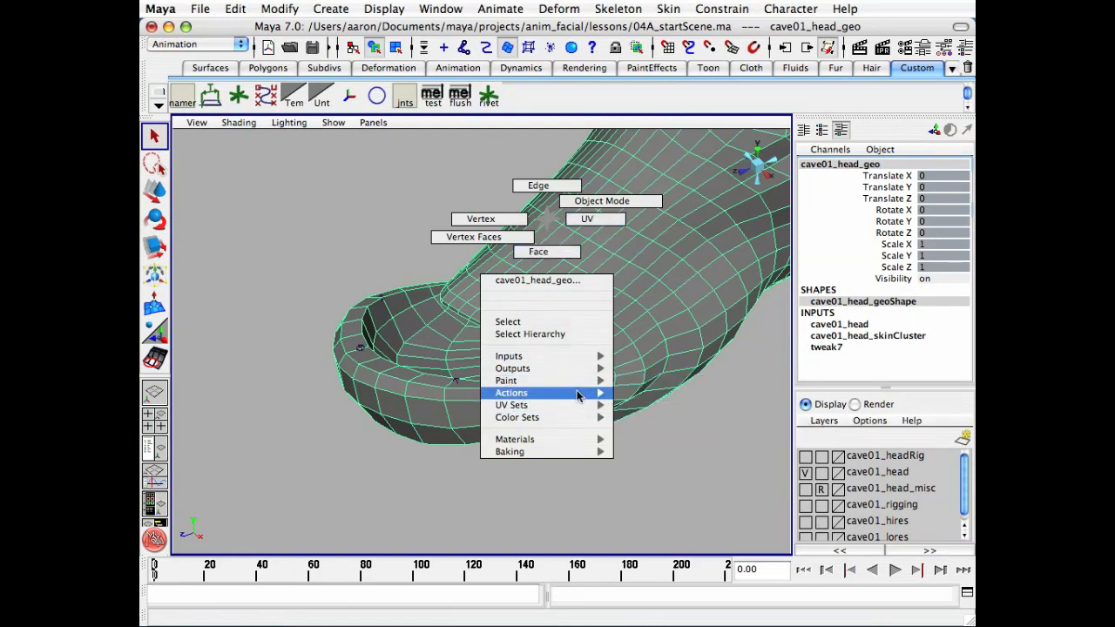
mouse_move(667, 429)
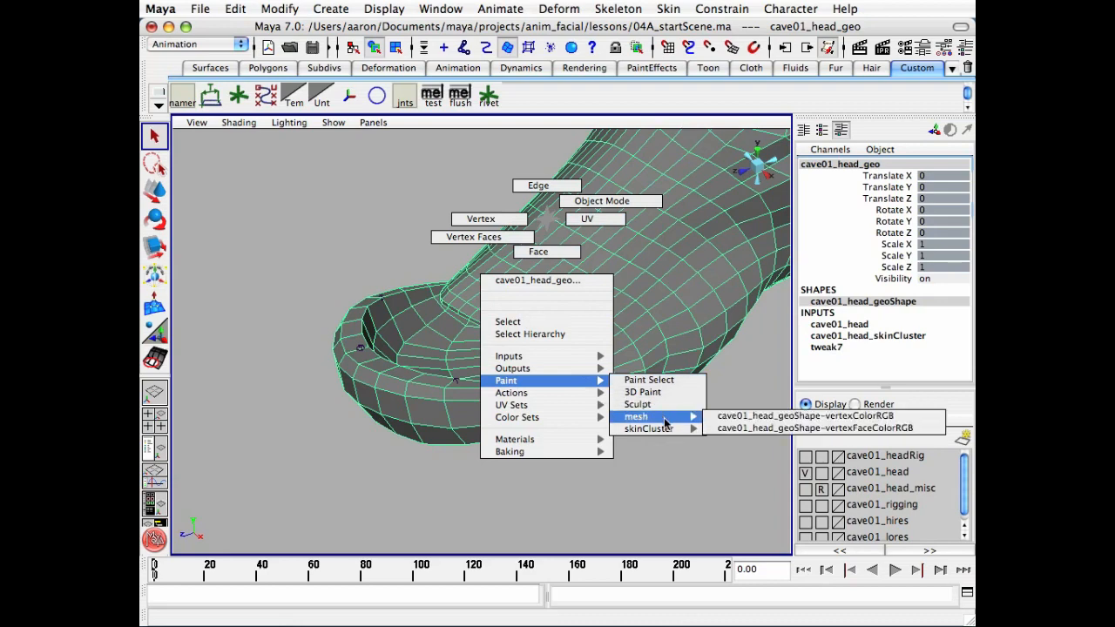
click(780, 429)
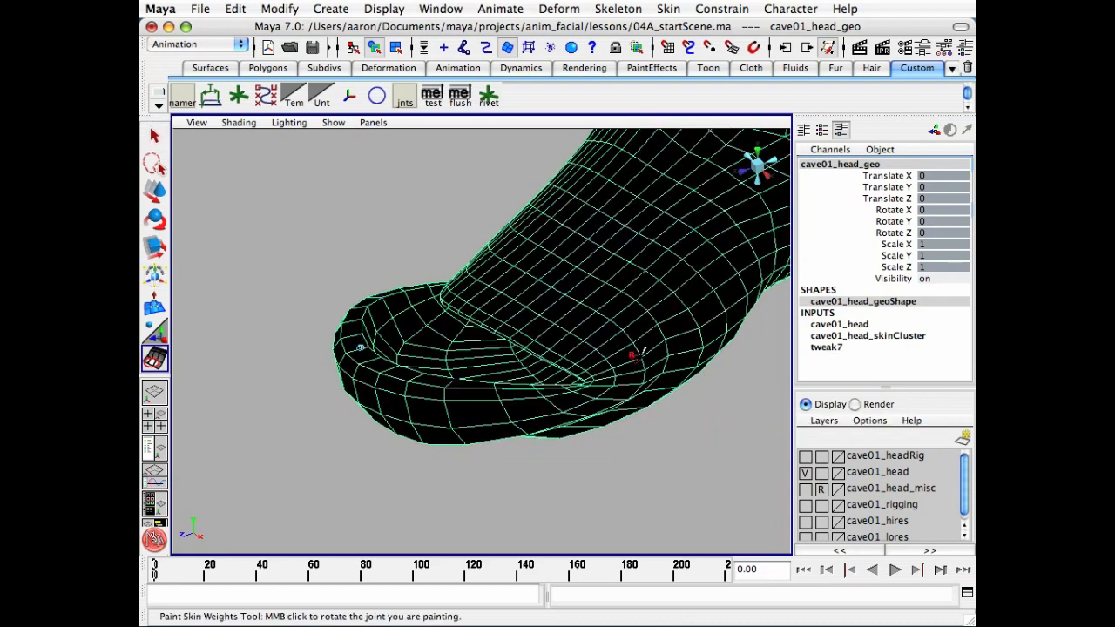
double_click(154, 359)
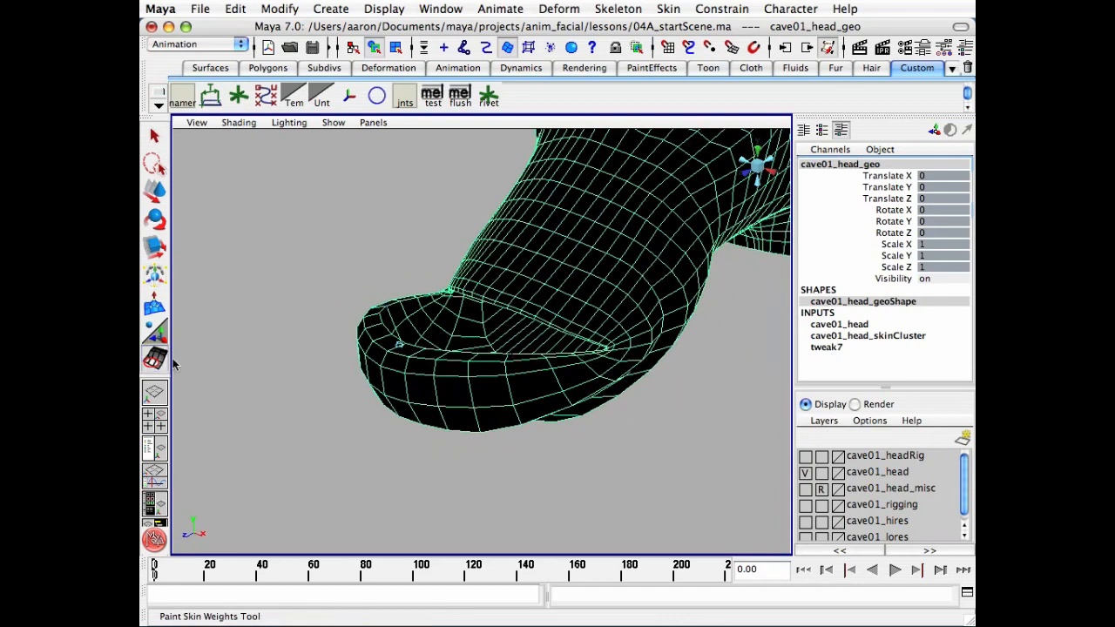
alt+drag(344, 315, 462, 280)
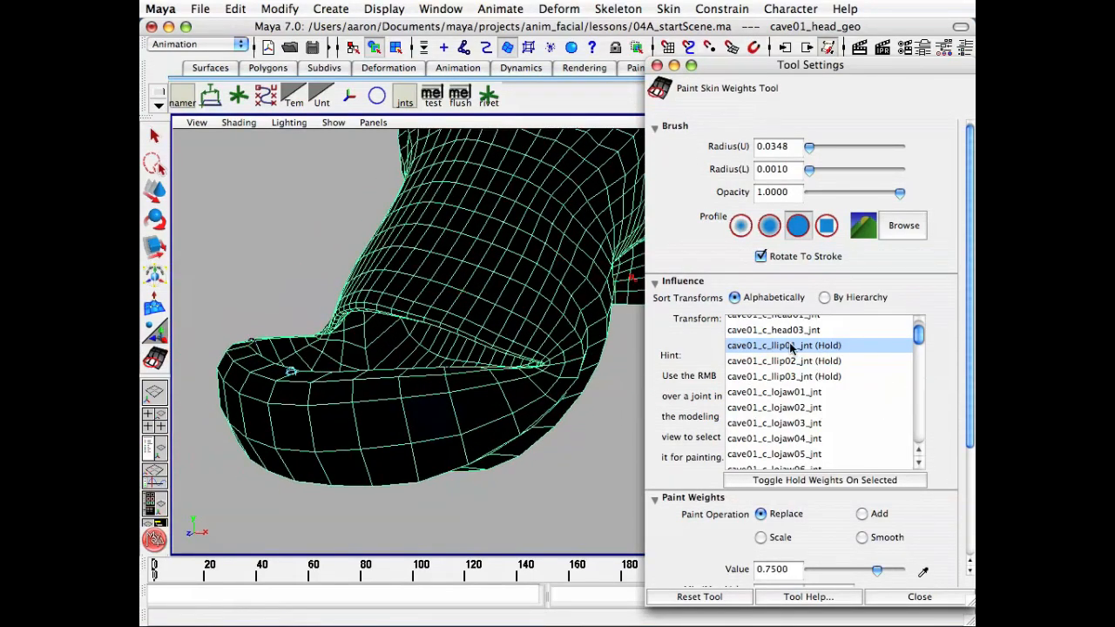
Release the weight hold on cave01_c_llip01_jnt, cave01_c_llip02_jnt and cave01_c_llip03_jnt
click(787, 377)
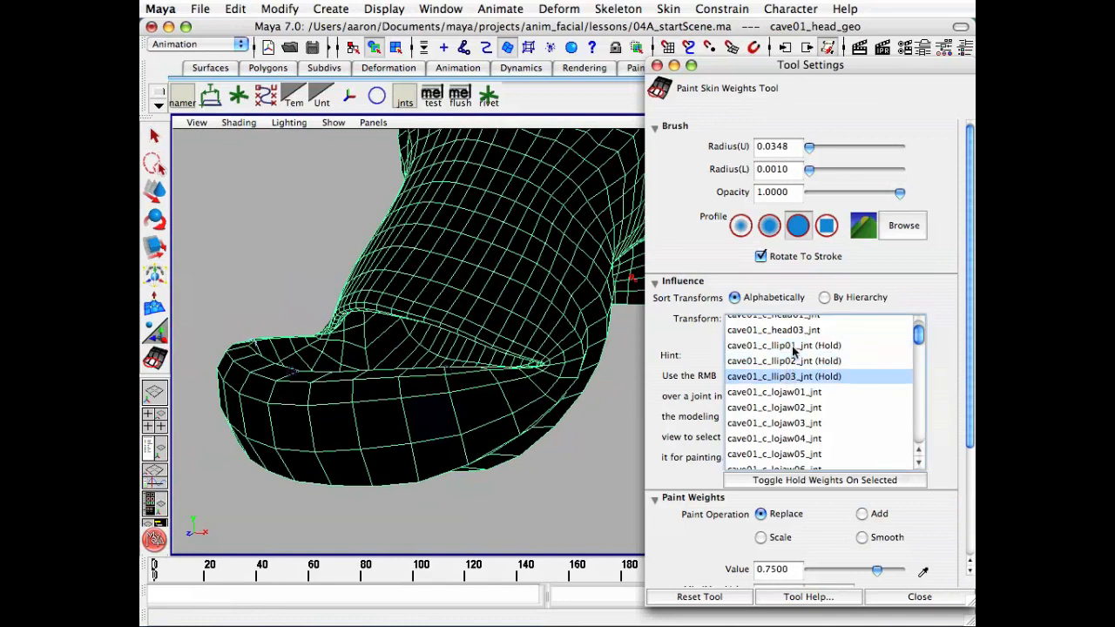
click(795, 346)
click(797, 360)
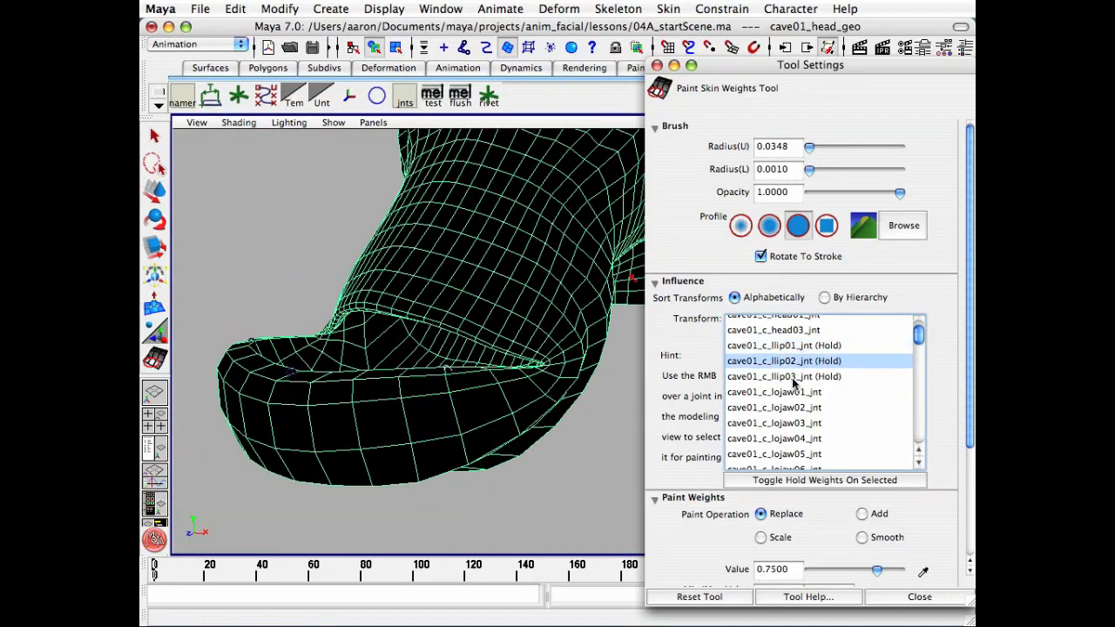
click(796, 377)
click(796, 346)
click(806, 480)
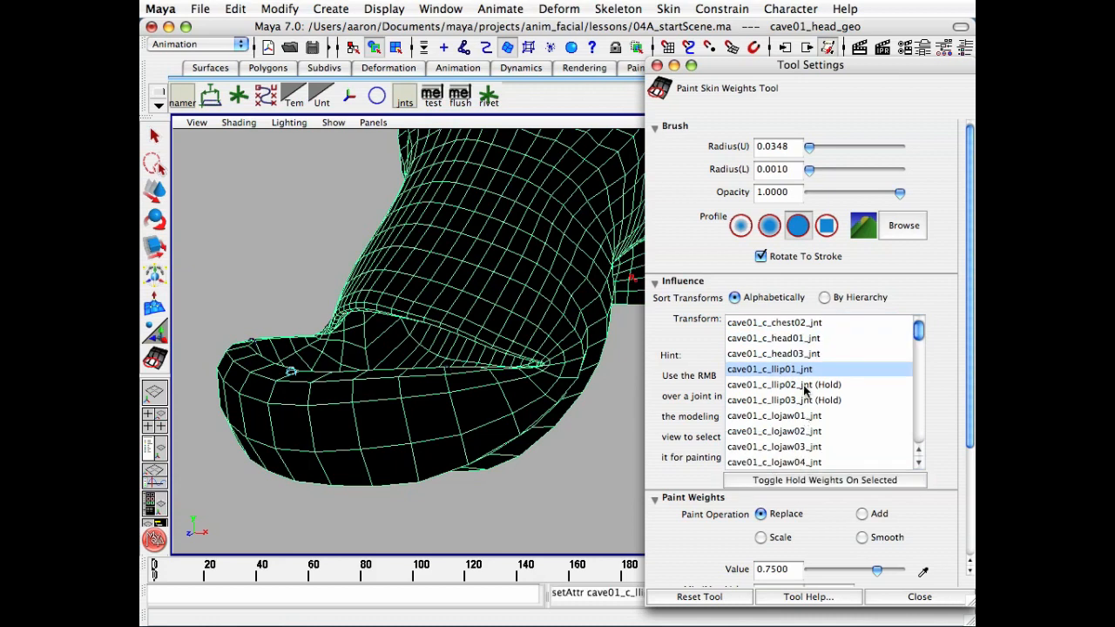
click(800, 384)
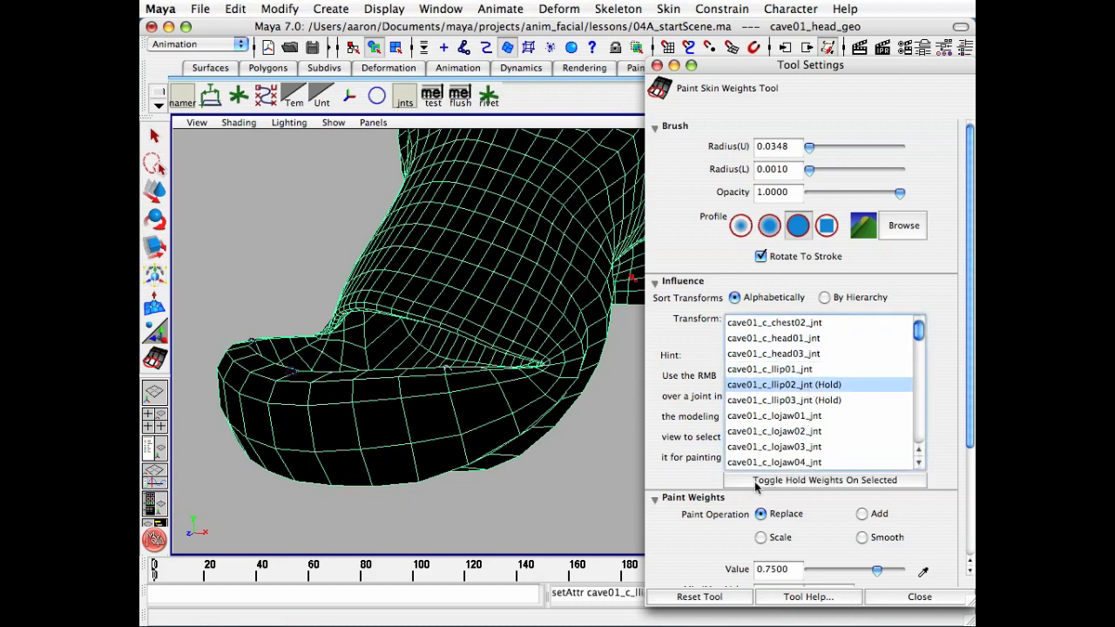
click(833, 479)
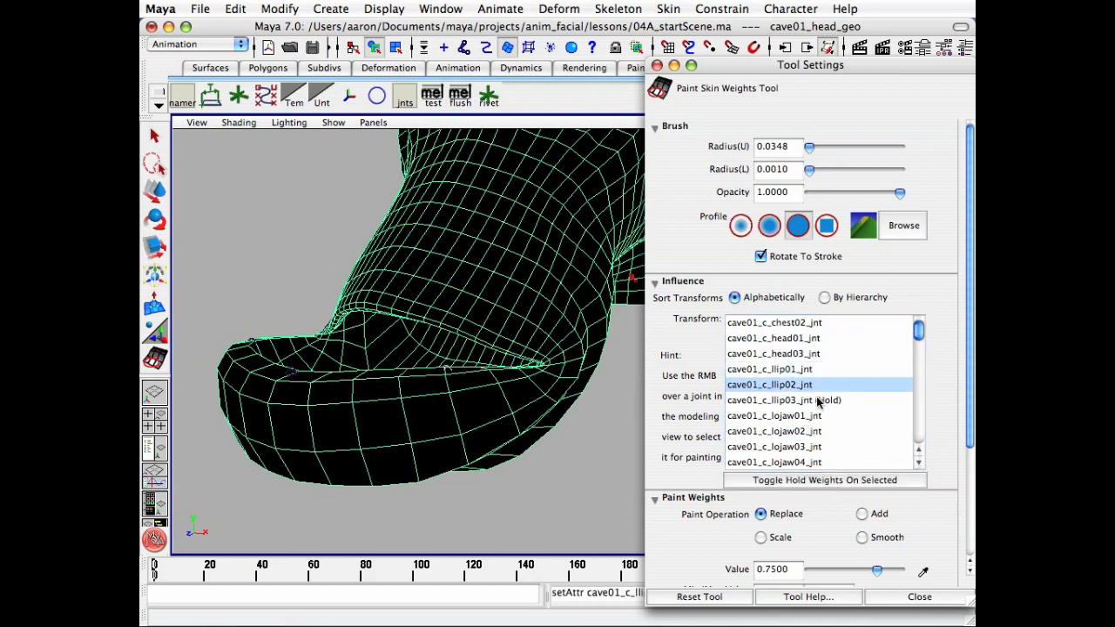
click(816, 399)
click(827, 479)
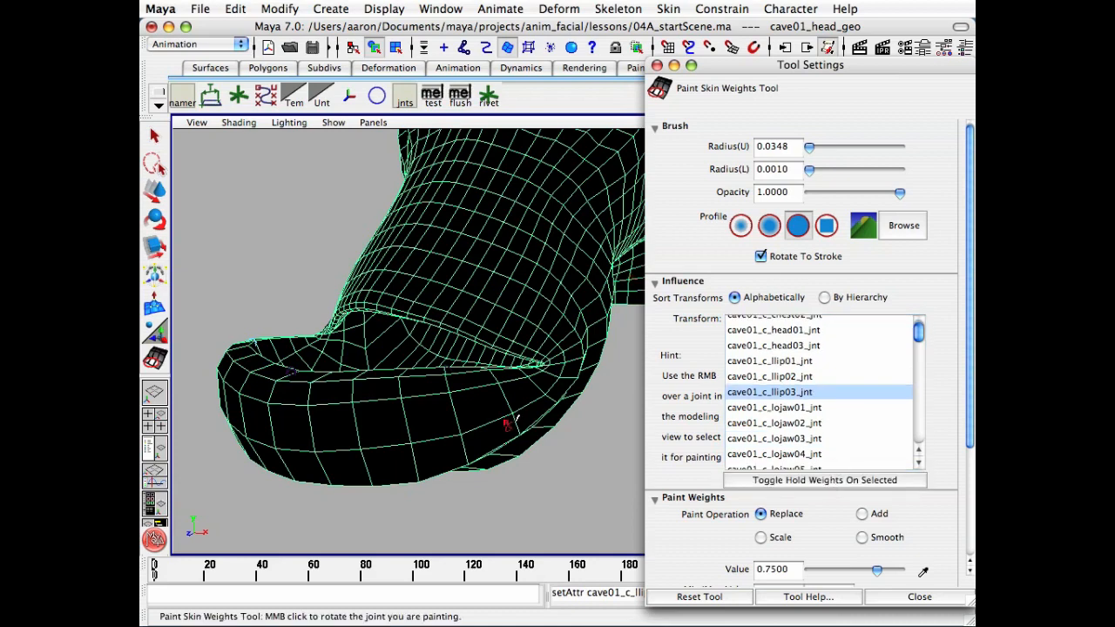
Paint replace weights of 1.0 for cave01_c_llip01_jnt across the front centre of the lower lip
click(776, 362)
alt+drag(349, 398, 421, 381)
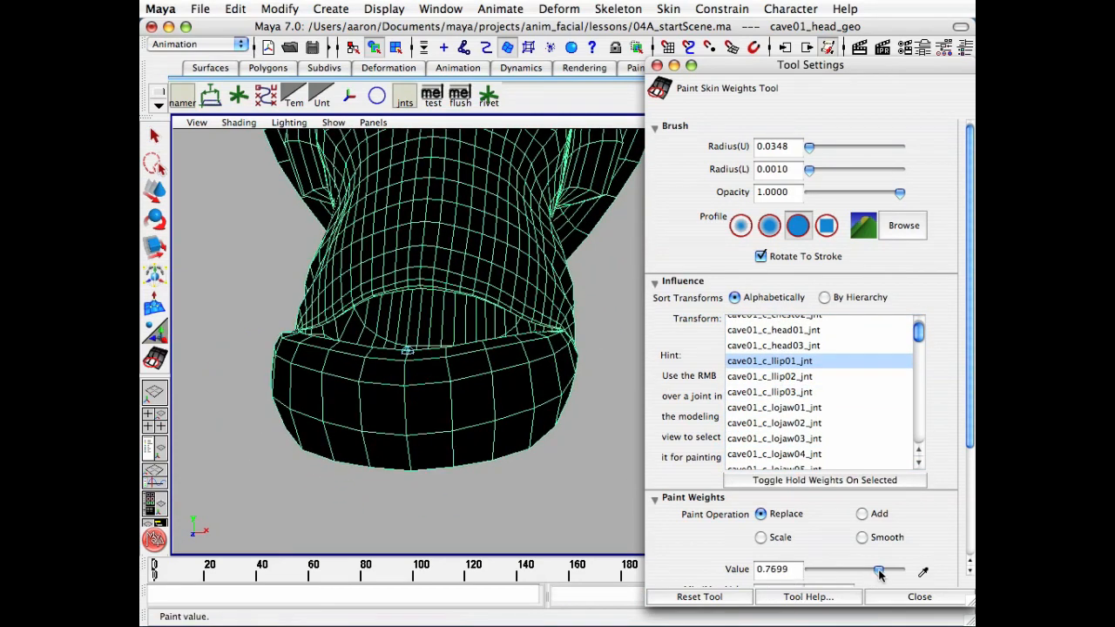
drag(876, 569, 900, 569)
mouse_move(383, 410)
alt+mouse_down()
mouse_move(416, 446)
mouse_move(442, 380)
mouse_move(433, 492)
alt+mouse_up()
mouse_move(433, 250)
alt+mouse_down()
mouse_move(425, 424)
mouse_move(393, 391)
mouse_move(373, 318)
mouse_move(367, 436)
mouse_move(368, 406)
mouse_move(466, 401)
mouse_move(458, 420)
alt+mouse_up()
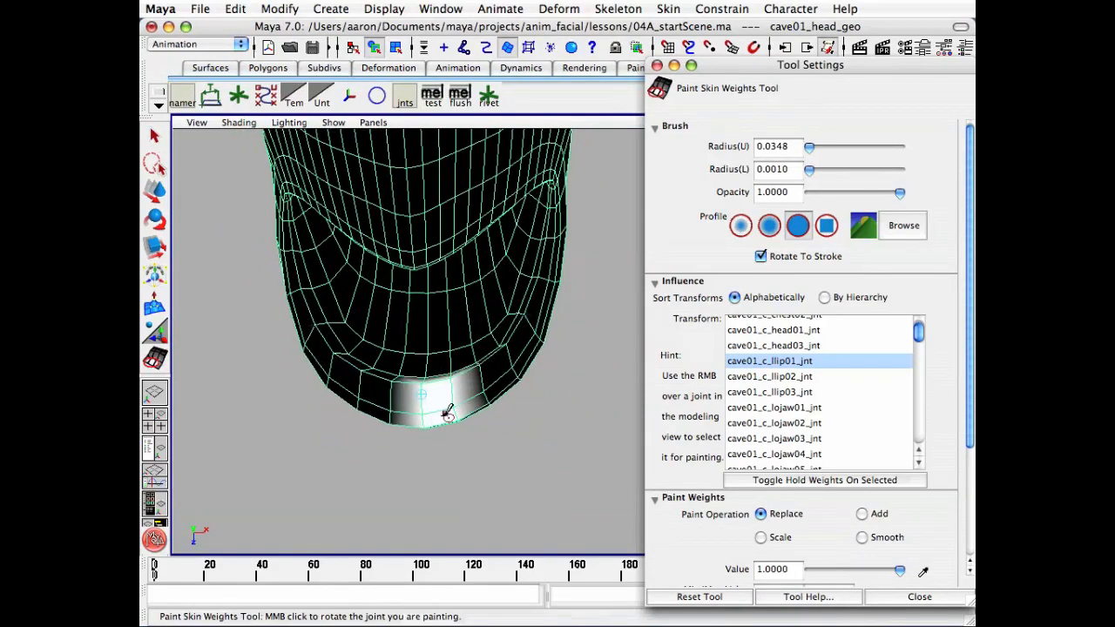
drag(392, 380, 394, 422)
mouse_move(410, 415)
alt+mouse_down()
mouse_move(413, 323)
mouse_move(413, 361)
mouse_move(427, 366)
alt+mouse_up()
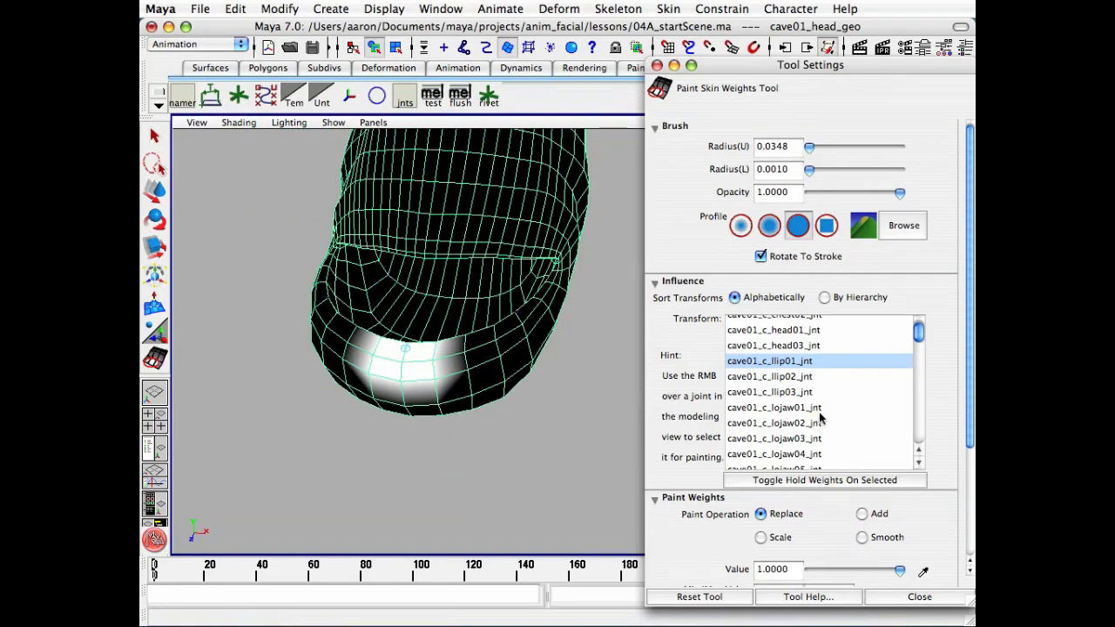
Soften the cave01_c_llip01_jnt weights on both sides of the lower lip's front centre with replace weights of 0.5
click(791, 378)
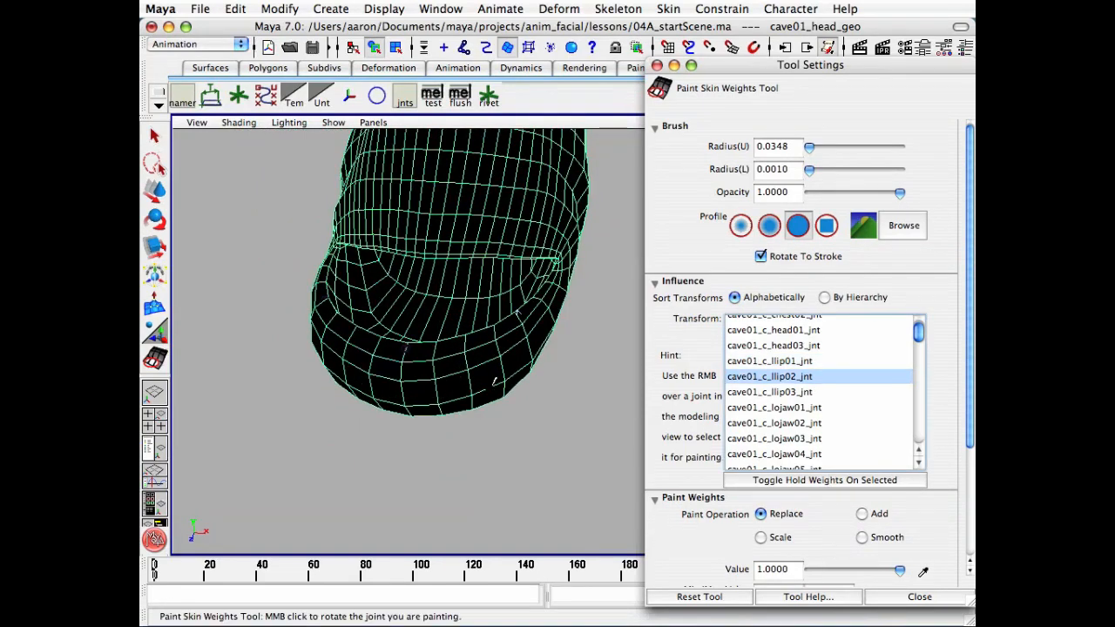
click(791, 363)
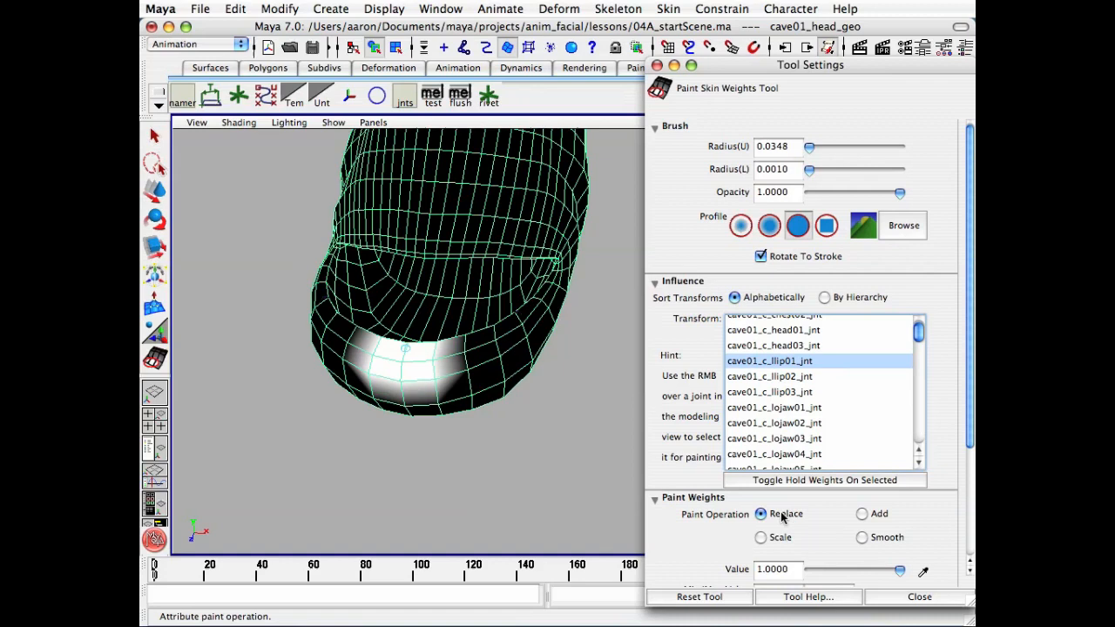
click(782, 571)
text(0.5)
key(Return)
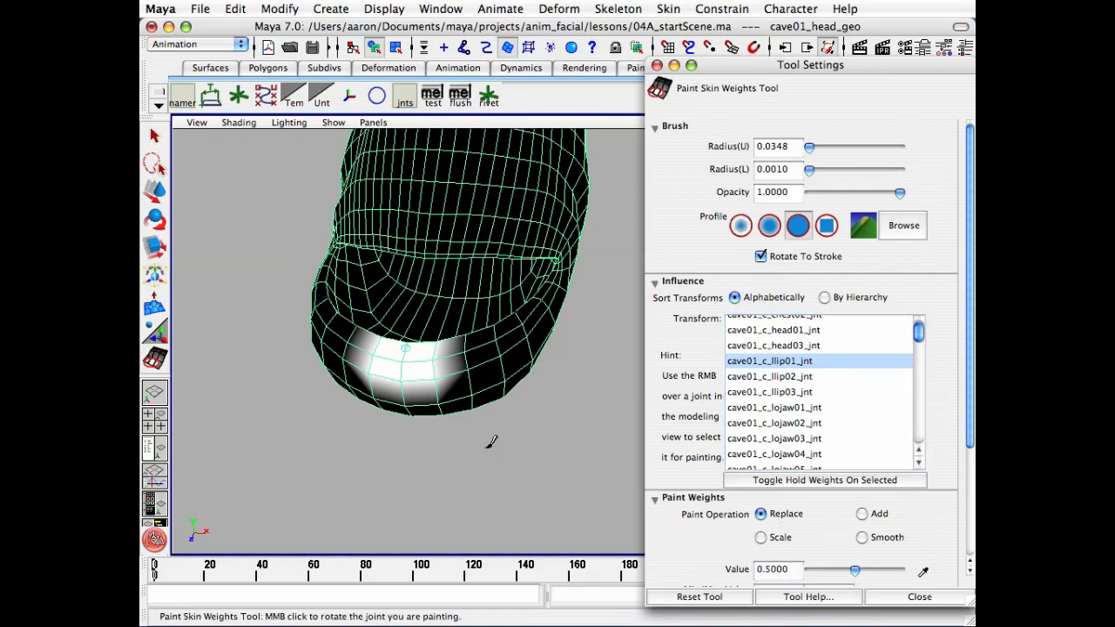
mouse_move(406, 393)
alt+mouse_down()
mouse_move(416, 329)
mouse_move(475, 322)
mouse_move(470, 354)
mouse_move(478, 319)
mouse_move(414, 344)
mouse_move(400, 338)
mouse_move(397, 349)
mouse_move(401, 331)
alt+mouse_up()
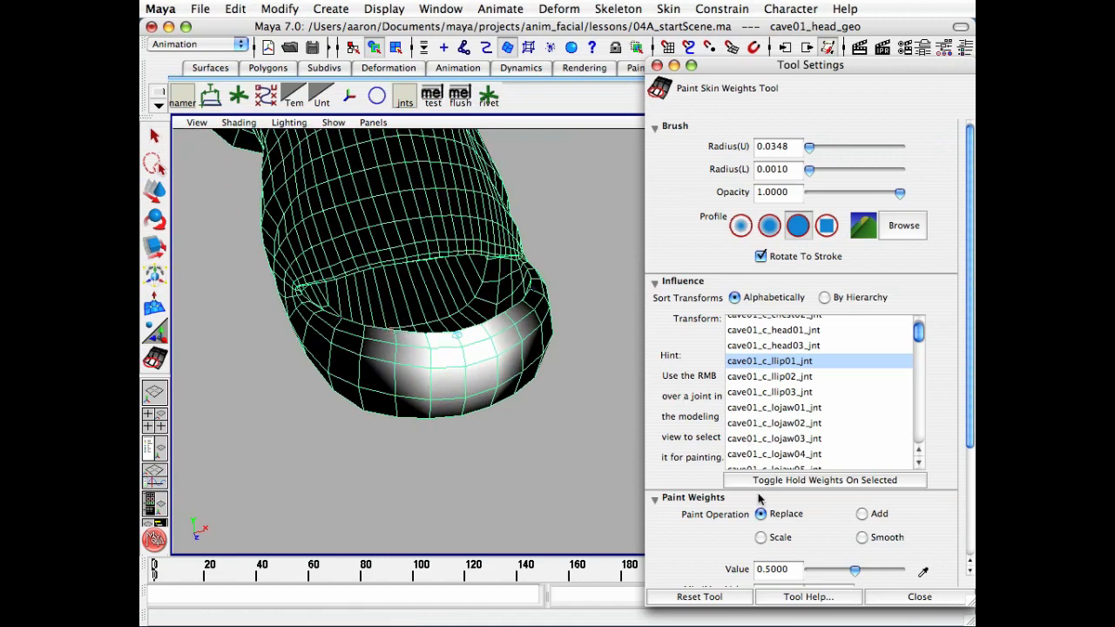
alt+drag(570, 401, 455, 406)
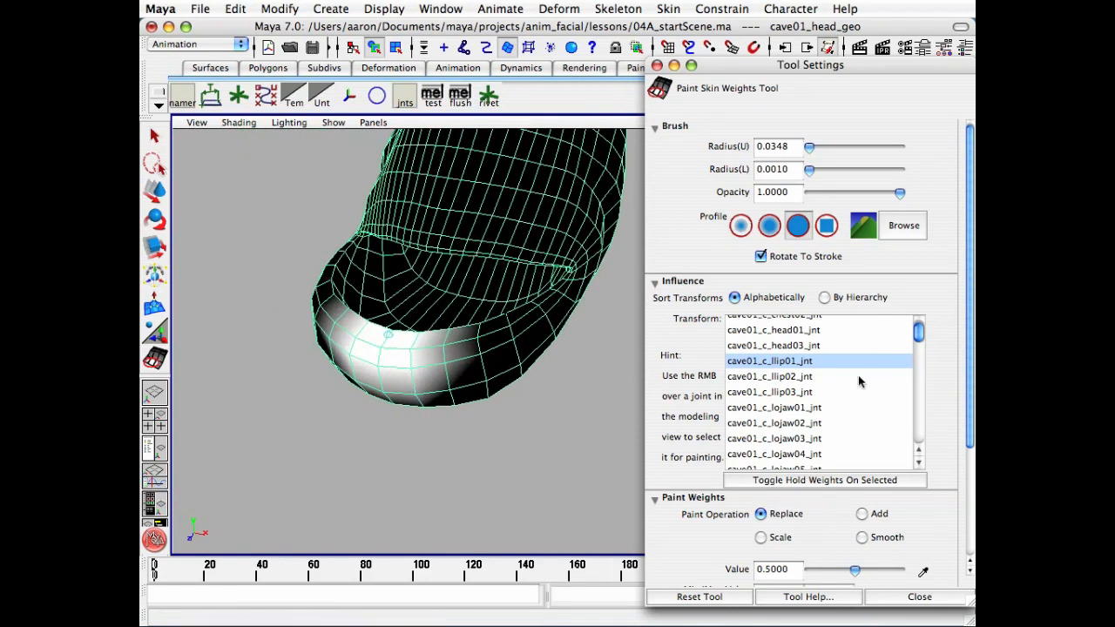
Paint replace weights of 0.5 for cave01_c_llip02_jnt at the front and rear ends of the character's left lower lip
click(788, 378)
mouse_move(498, 375)
alt+mouse_down()
mouse_move(456, 378)
mouse_move(485, 400)
mouse_move(381, 381)
mouse_move(451, 382)
alt+mouse_up()
click(453, 373)
click(454, 381)
click(551, 358)
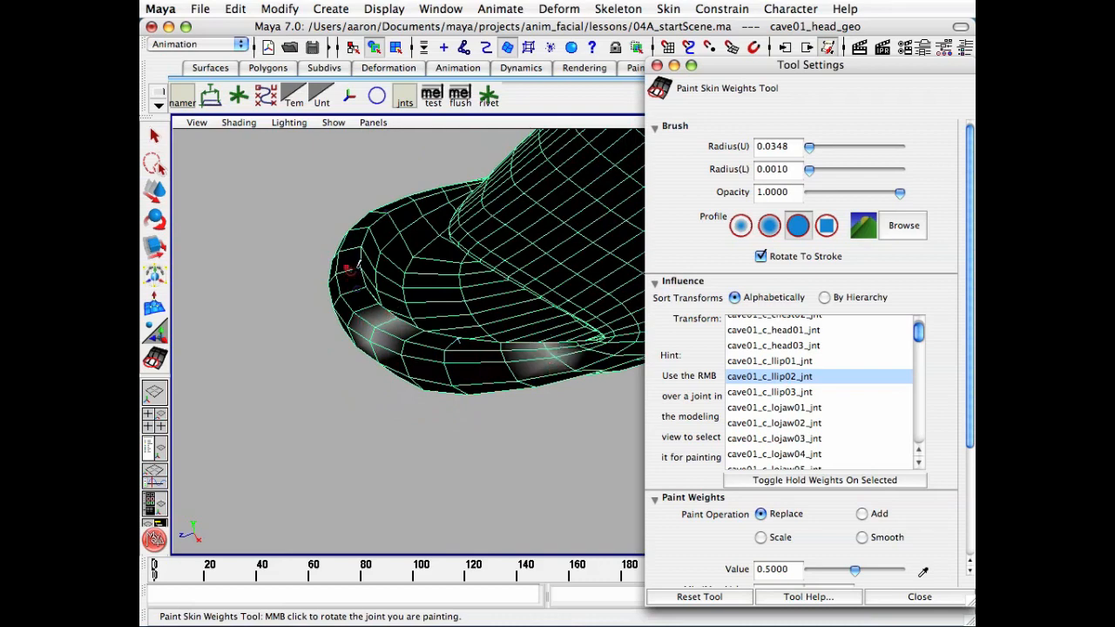
Fill the stretch between the two cave01_c_llip02_jnt end patches on the lower lip with replace weights of 1.0
alt+drag(419, 366, 554, 360)
drag(857, 570, 901, 570)
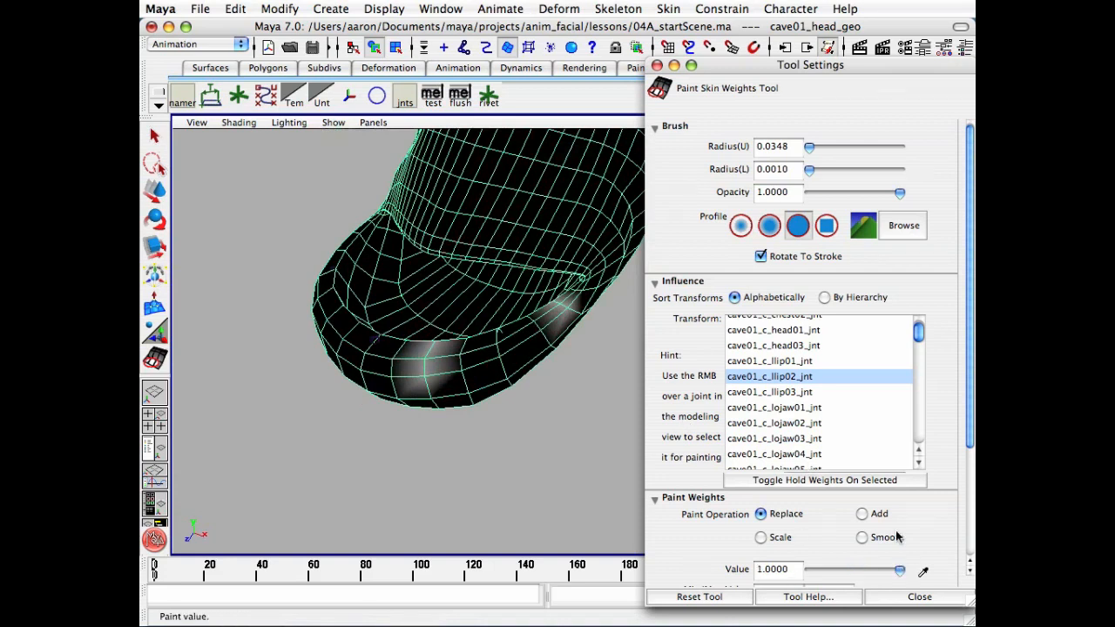
alt+drag(519, 403, 545, 407)
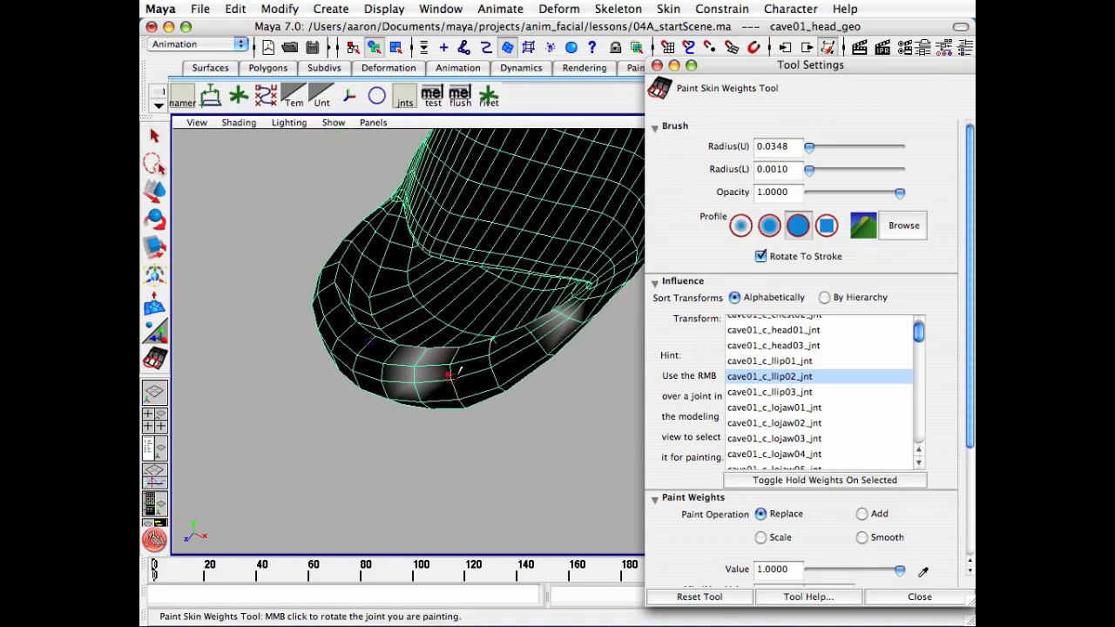
mouse_move(449, 375)
mouse_down()
mouse_move(467, 339)
mouse_move(492, 340)
mouse_move(510, 366)
mouse_move(523, 336)
mouse_move(500, 343)
mouse_move(499, 333)
mouse_up()
click(497, 353)
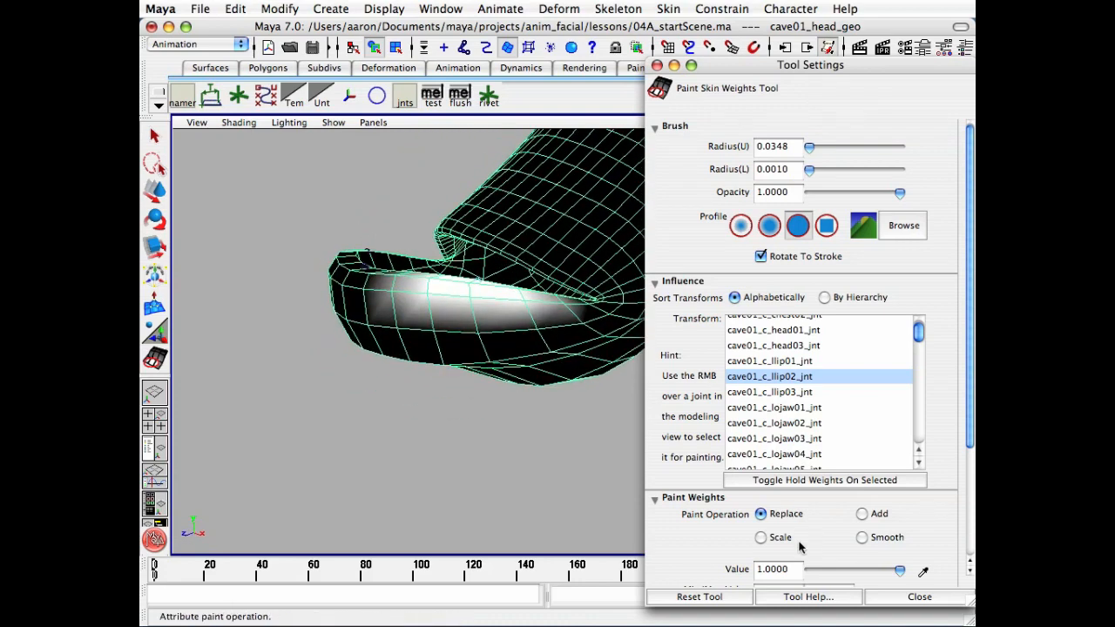
Paint replace weights of 0.5 for cave01_c_llip02_jnt along the row below the left side of the lower lip
double_click(772, 569)
text(0.5)
key(Return)
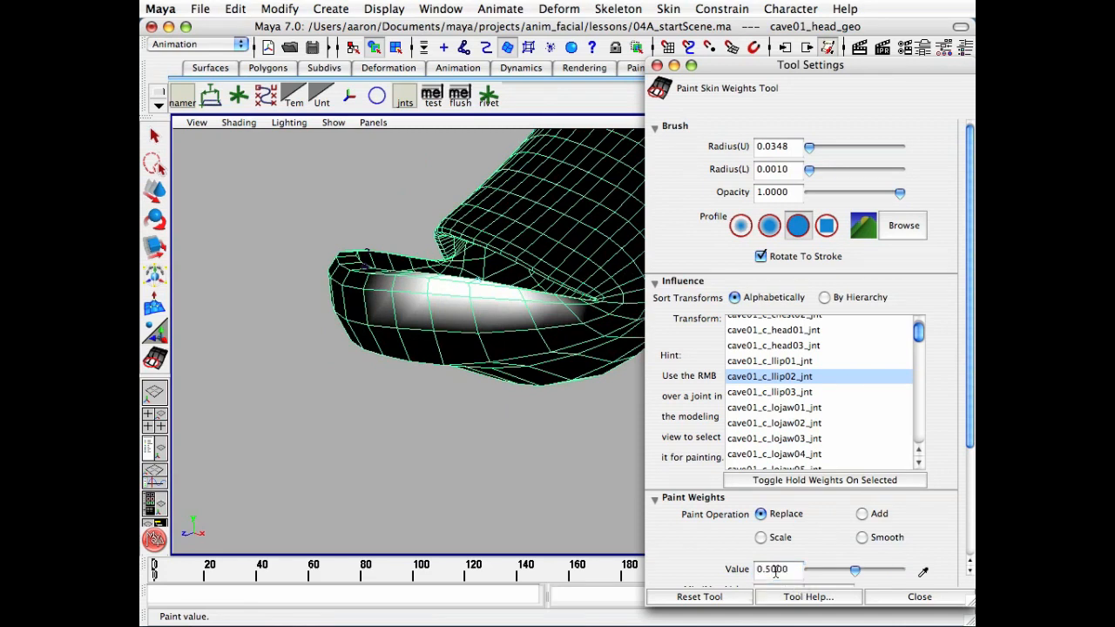
drag(426, 330, 533, 329)
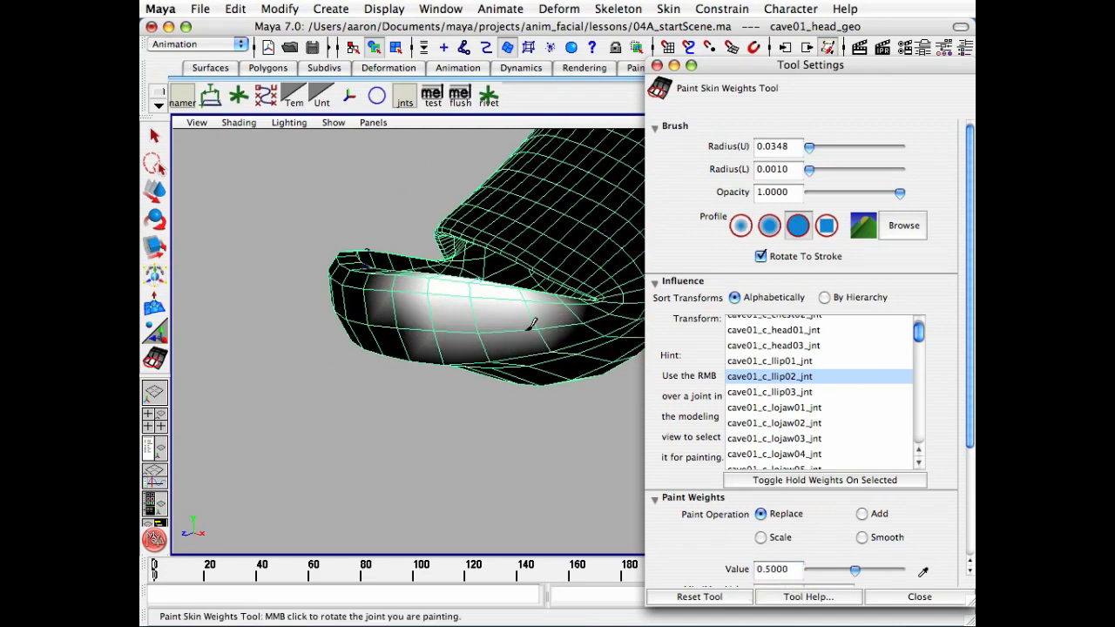
Feather the lower front corner of the cave01_c_llip02_jnt area with a replace weight of 0.25
double_click(766, 569)
text(0.25)
key(Return)
click(402, 325)
Paint replace weights of 1.0 for cave01_c_llip03_jnt along the character's right side of the lower lip, using cave01_c_llip01_jnt's area as reference
alt+drag(396, 356, 527, 366)
click(788, 361)
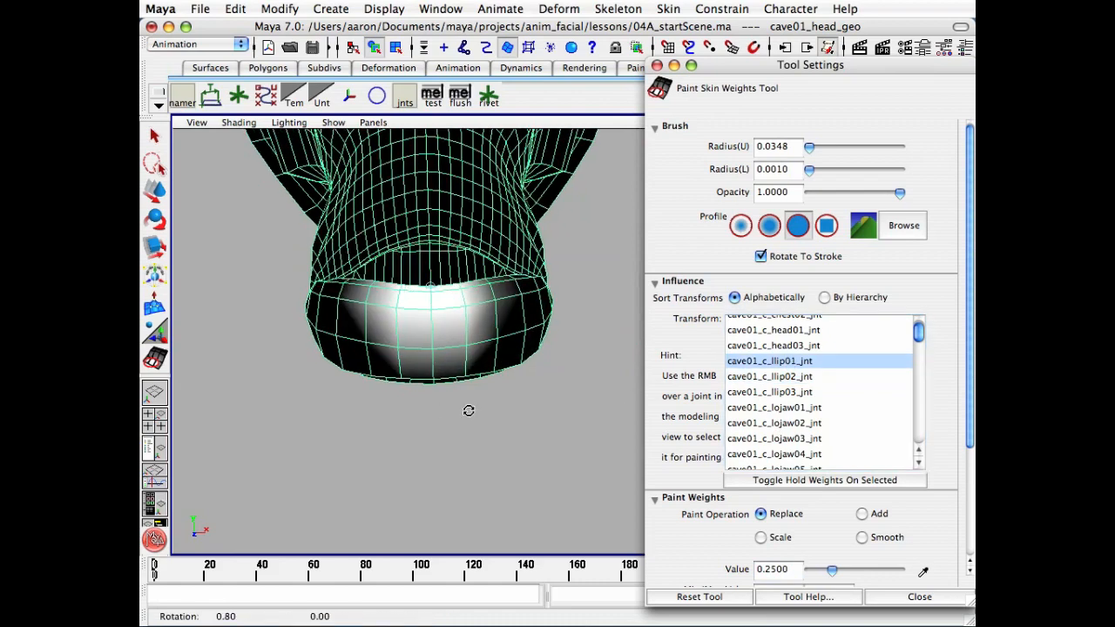
mouse_move(468, 406)
alt+mouse_down()
mouse_move(473, 319)
mouse_move(488, 351)
alt+mouse_up()
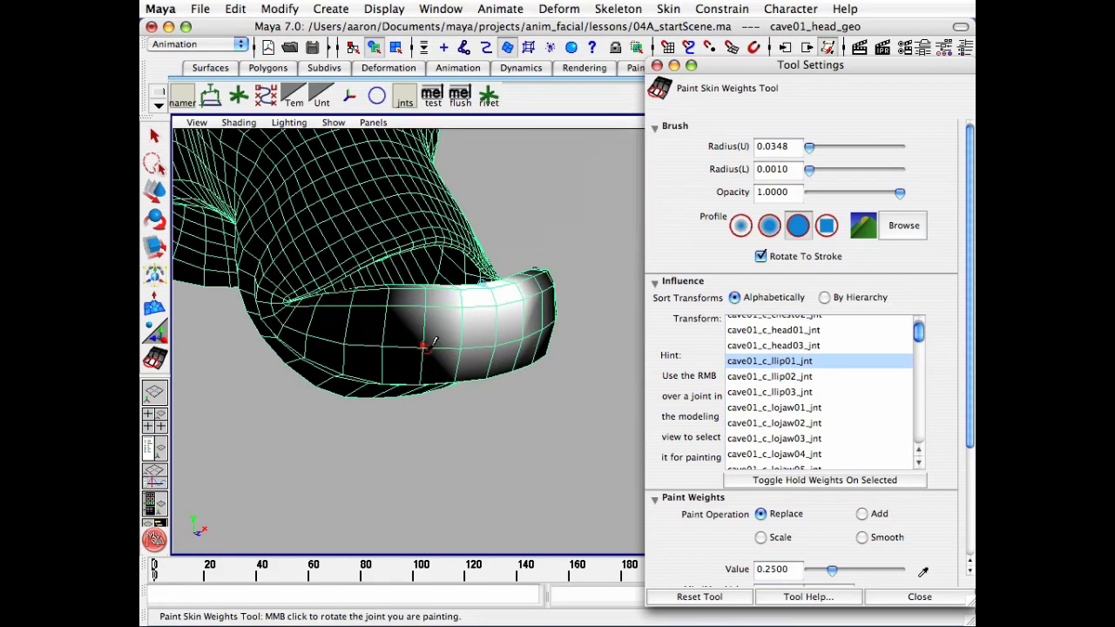
click(775, 392)
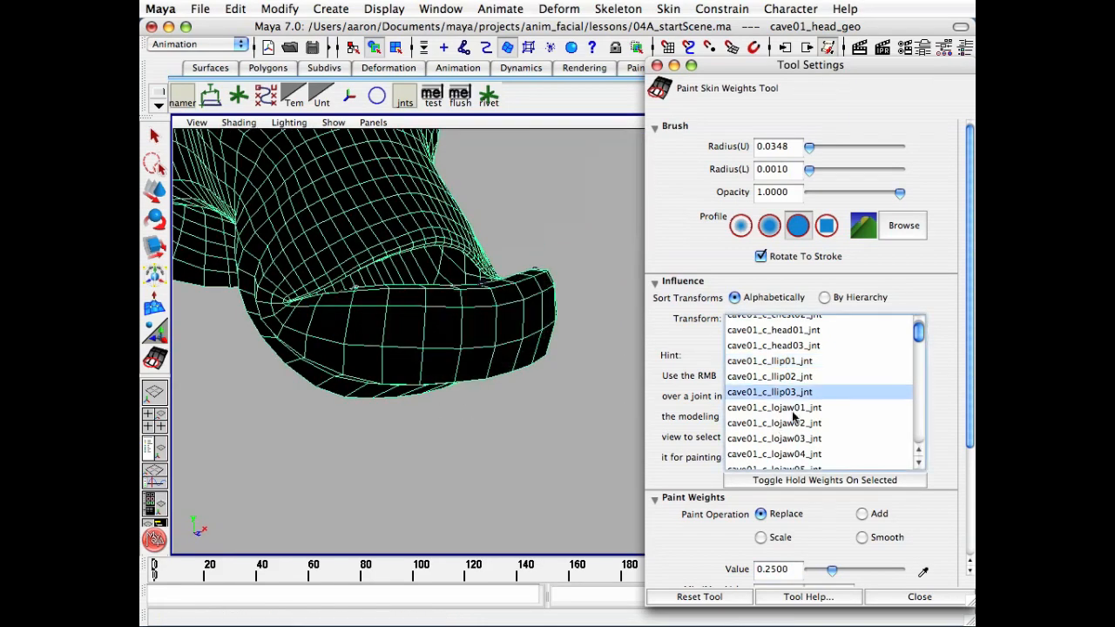
double_click(796, 567)
text(1)
key(Return)
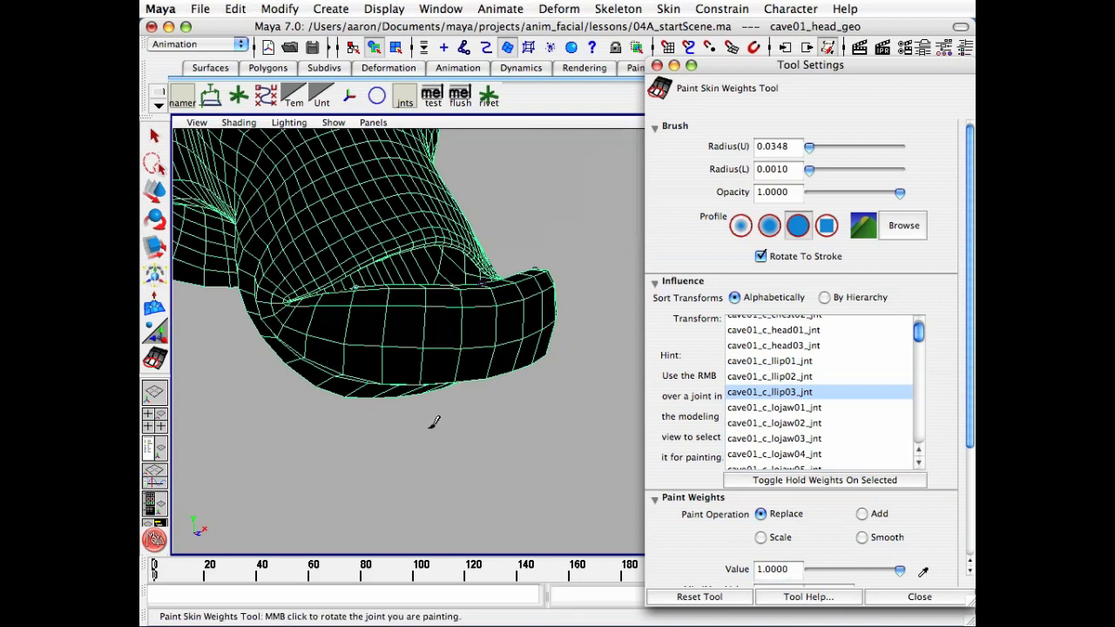
mouse_move(434, 421)
alt+mouse_down()
mouse_move(453, 462)
mouse_move(404, 448)
mouse_move(423, 440)
alt+mouse_up()
click(773, 362)
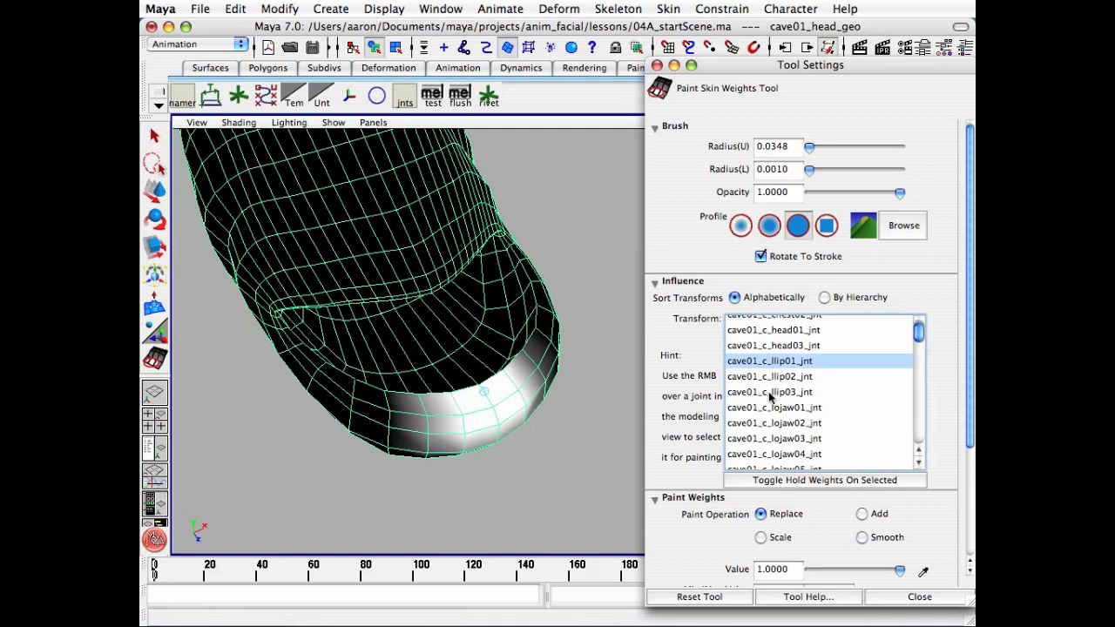
click(768, 391)
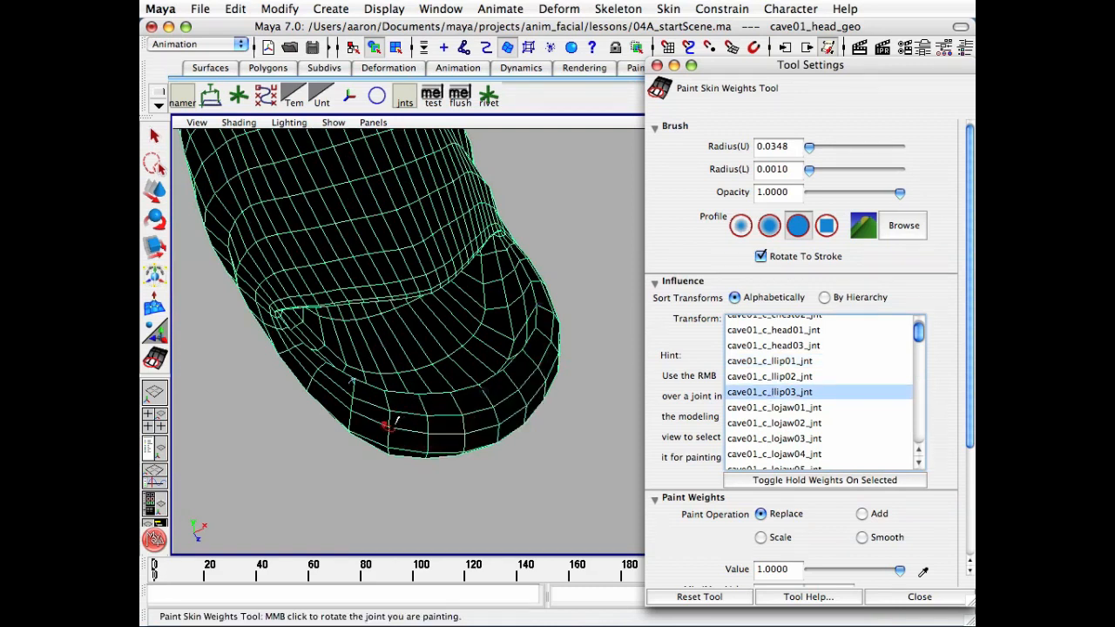
mouse_move(395, 422)
mouse_down()
mouse_move(386, 403)
mouse_move(347, 388)
mouse_move(361, 371)
mouse_move(329, 357)
mouse_up()
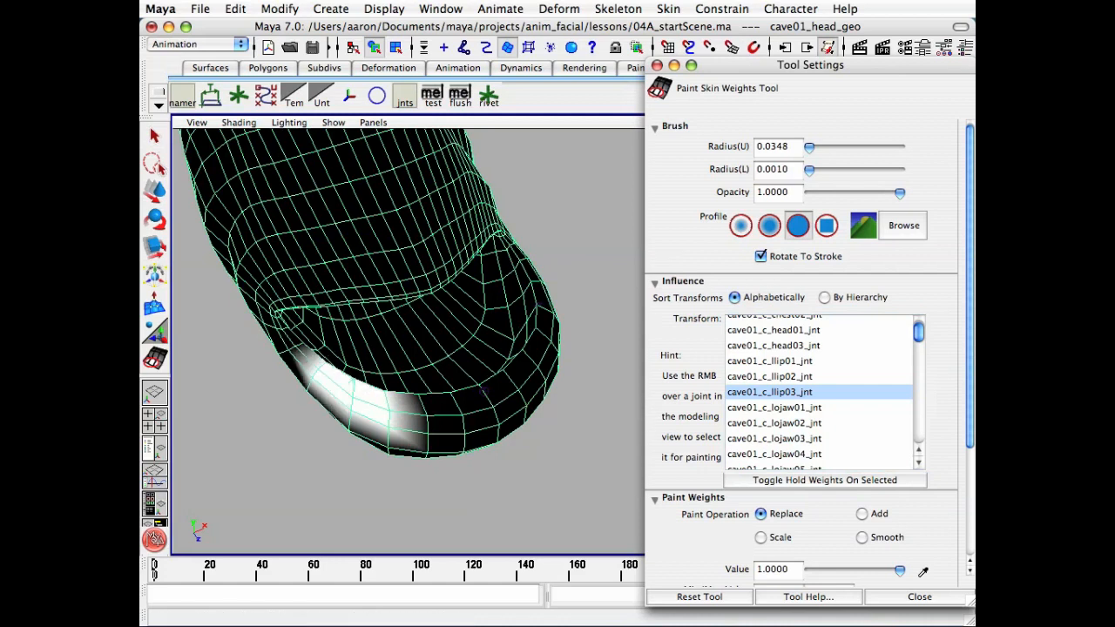
Soften the front end, lower row and mouth-corner end of the cave01_c_llip03_jnt area with replace weights of 0.5
click(797, 571)
text(.5)
key(Return)
drag(435, 430, 428, 389)
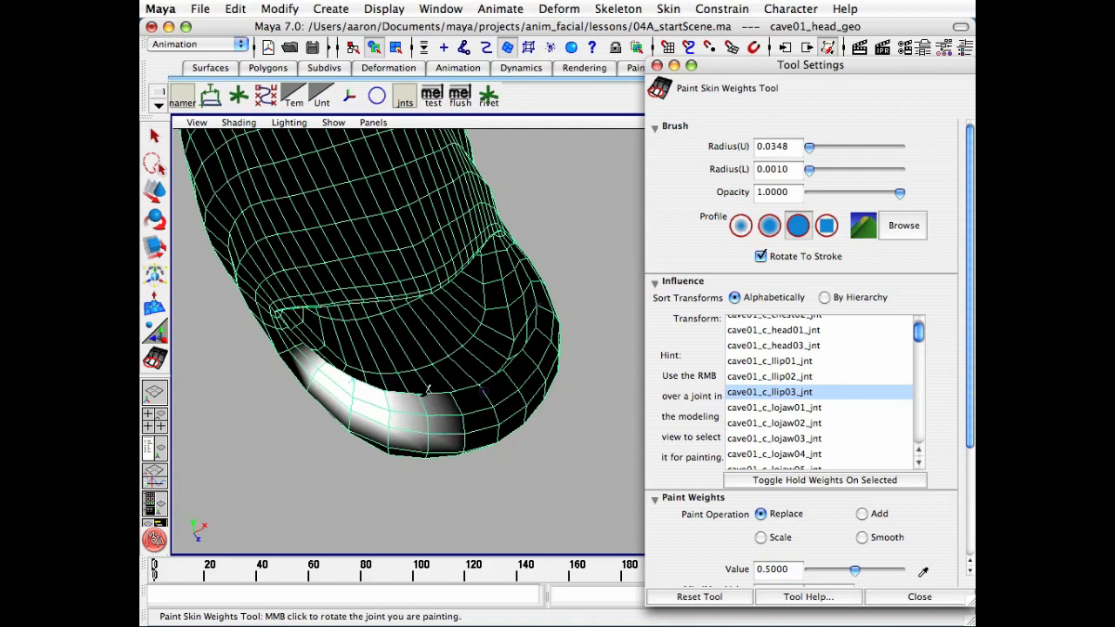
mouse_move(451, 434)
alt+mouse_down()
mouse_move(478, 392)
mouse_move(436, 415)
alt+mouse_up()
click(347, 392)
click(457, 395)
click(405, 397)
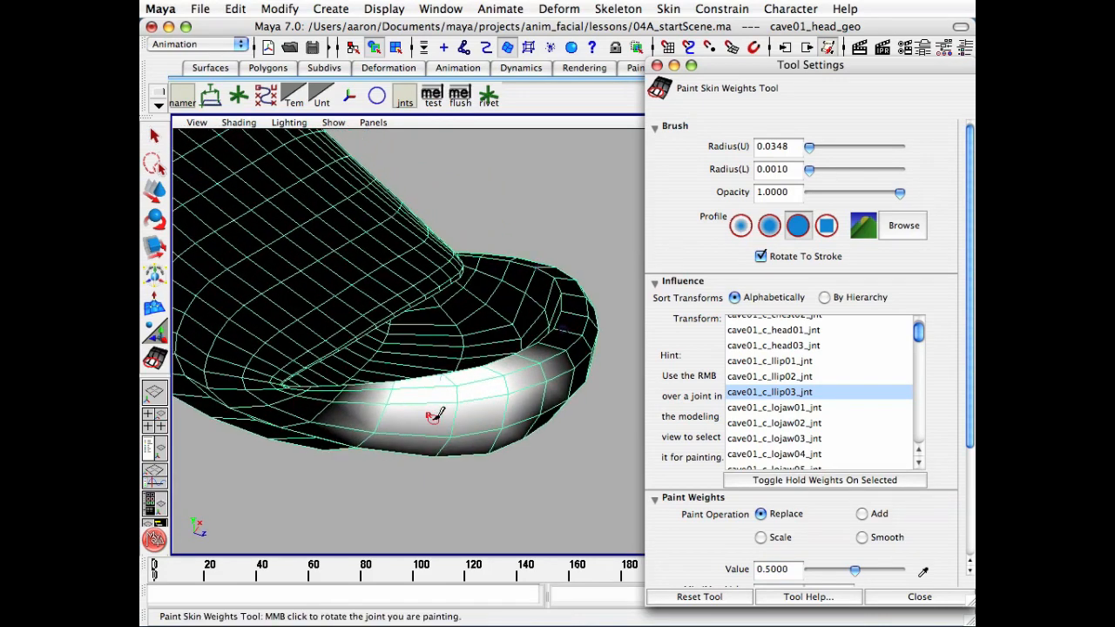
drag(334, 398, 352, 381)
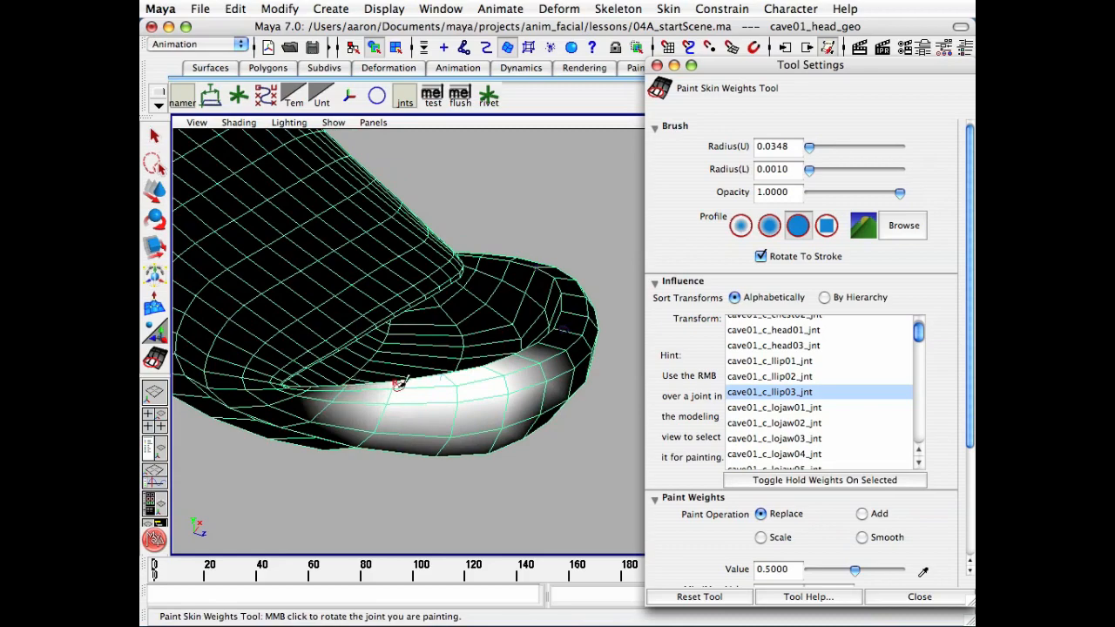
Compare with the cave01_c_llip02_jnt weights, and feather the edge of the cave01_c_llip03_jnt area with a replace weight of 0.25
click(796, 376)
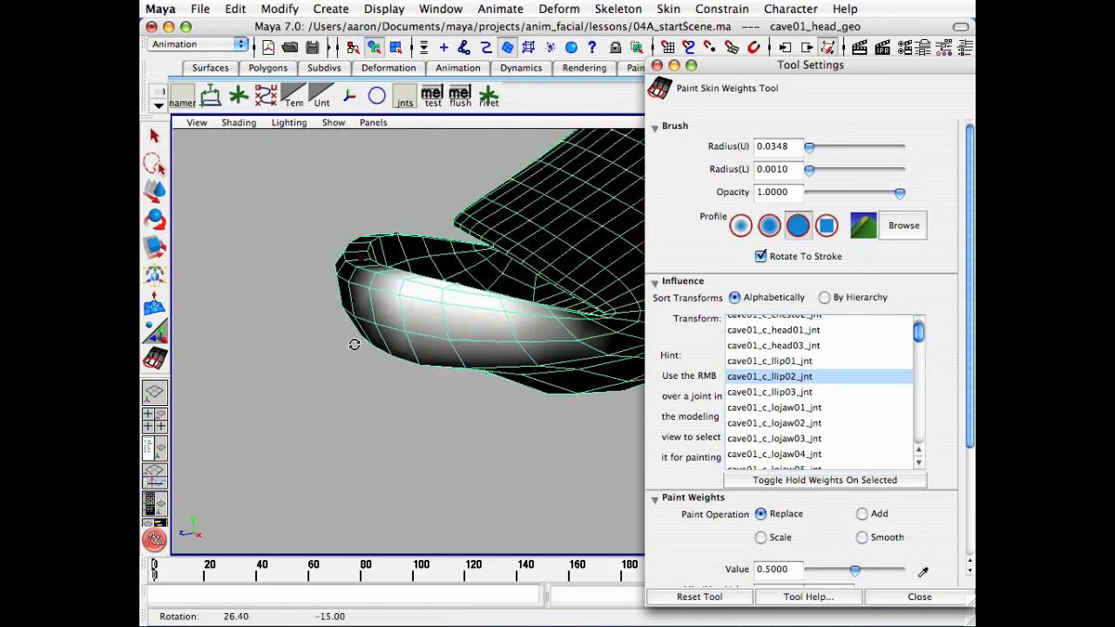
click(802, 394)
click(765, 570)
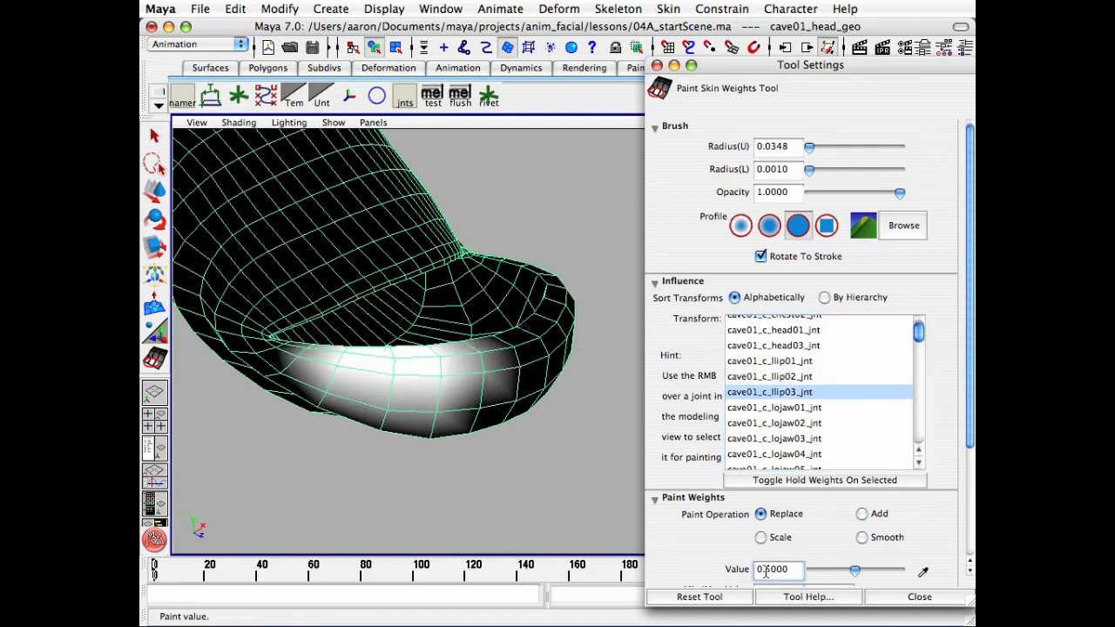
text(2)
key(Return)
mouse_move(332, 405)
alt+mouse_down()
mouse_move(346, 374)
mouse_move(525, 380)
mouse_move(501, 460)
mouse_move(398, 473)
alt+mouse_up()
click(524, 359)
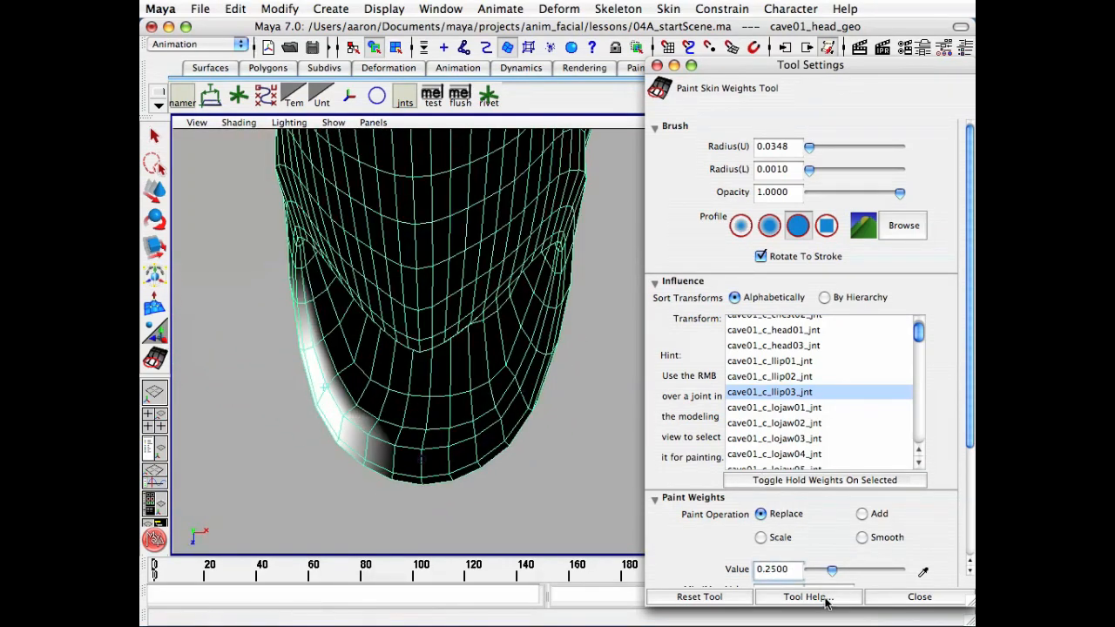
Paint replace weights of 0.5 on the inner edge of the lower lip for cave01_c_llip03_jnt, cave01_c_llip02_jnt and cave01_c_llip01_jnt
key(BackSpace)
key(Return)
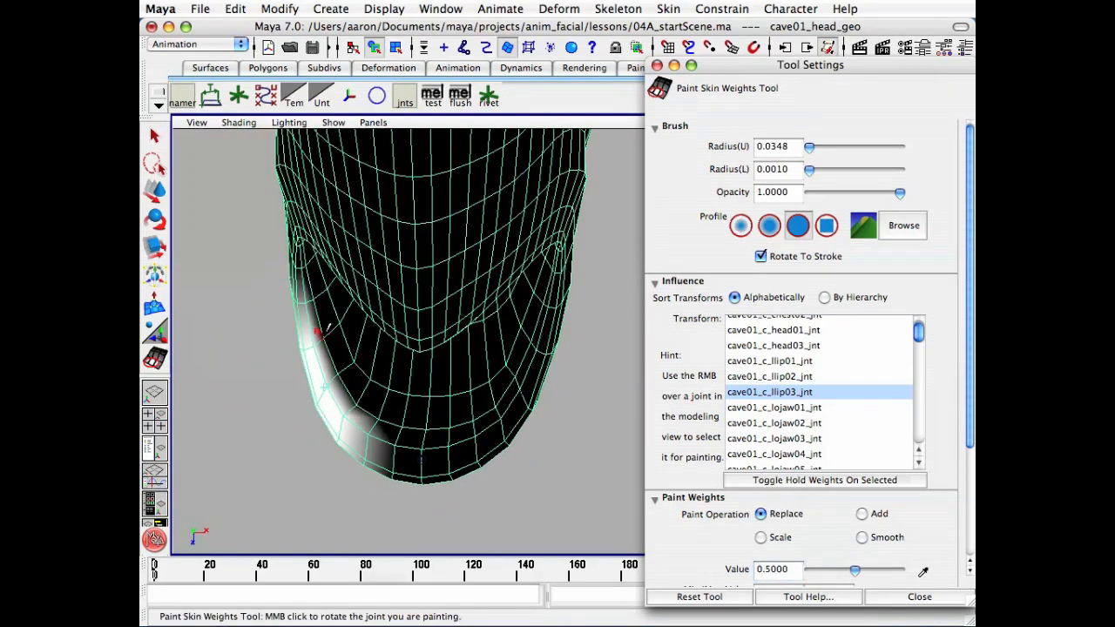
mouse_move(318, 331)
mouse_down()
mouse_move(364, 399)
mouse_move(426, 423)
mouse_up()
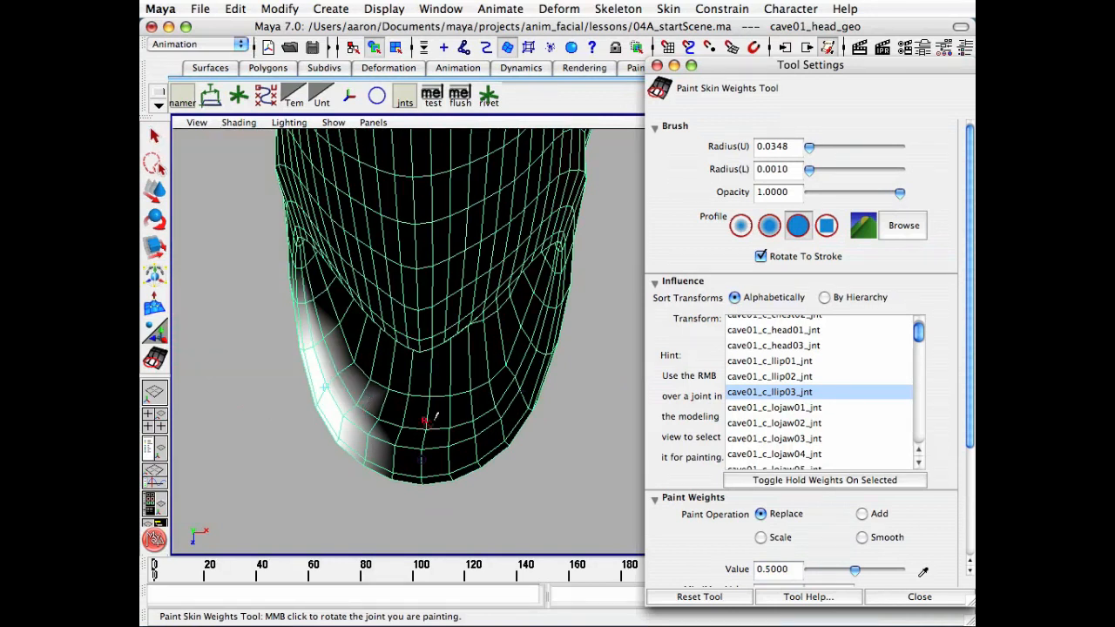
click(792, 377)
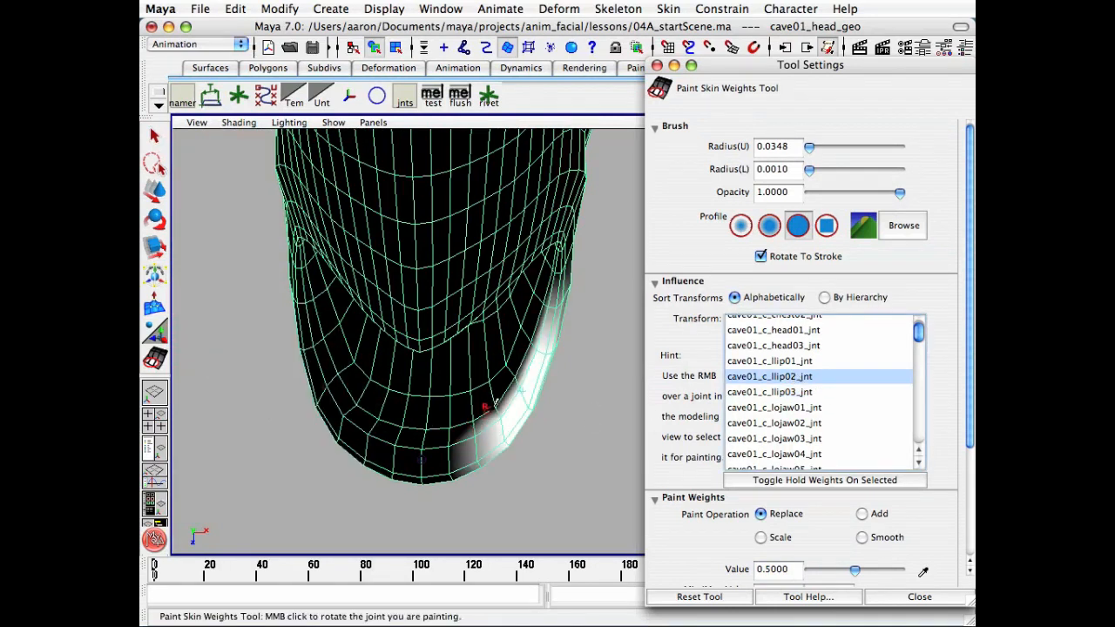
click(528, 346)
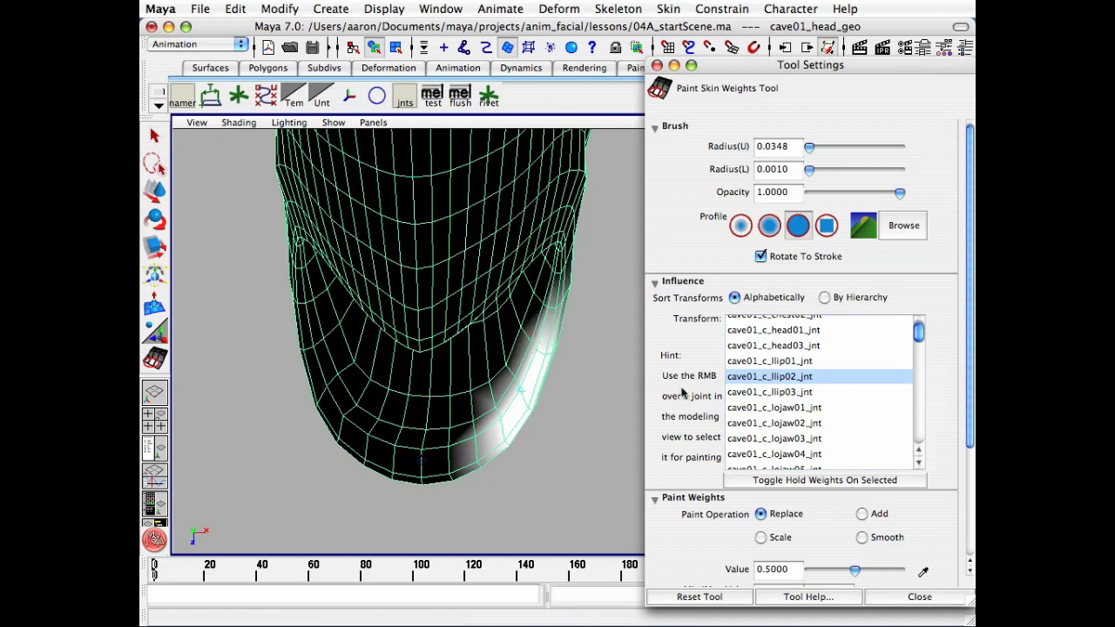
click(778, 361)
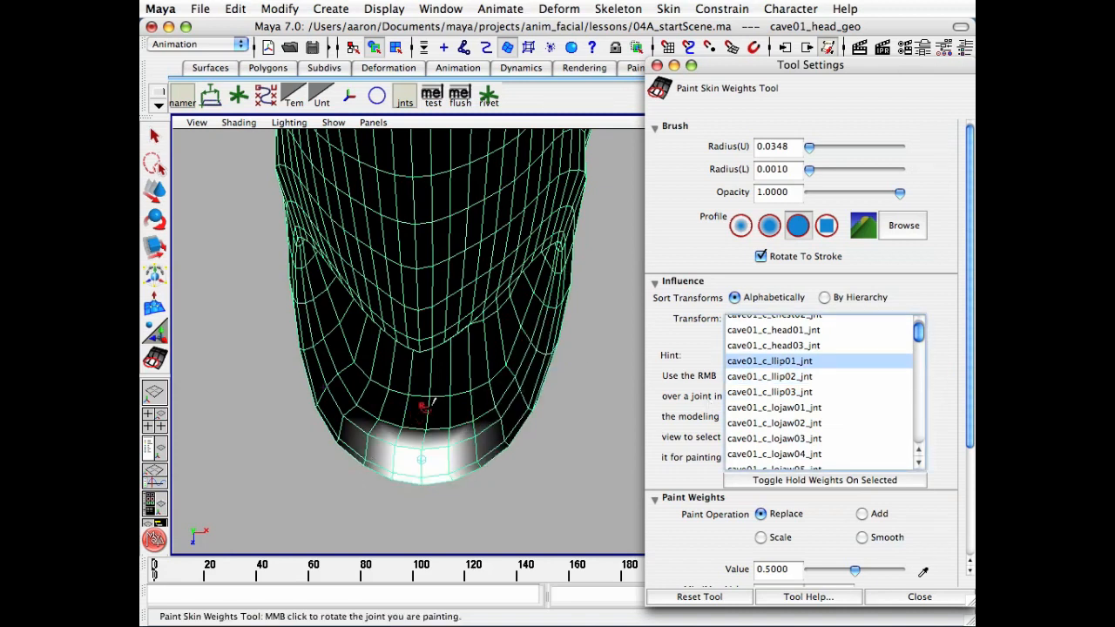
drag(446, 423, 458, 418)
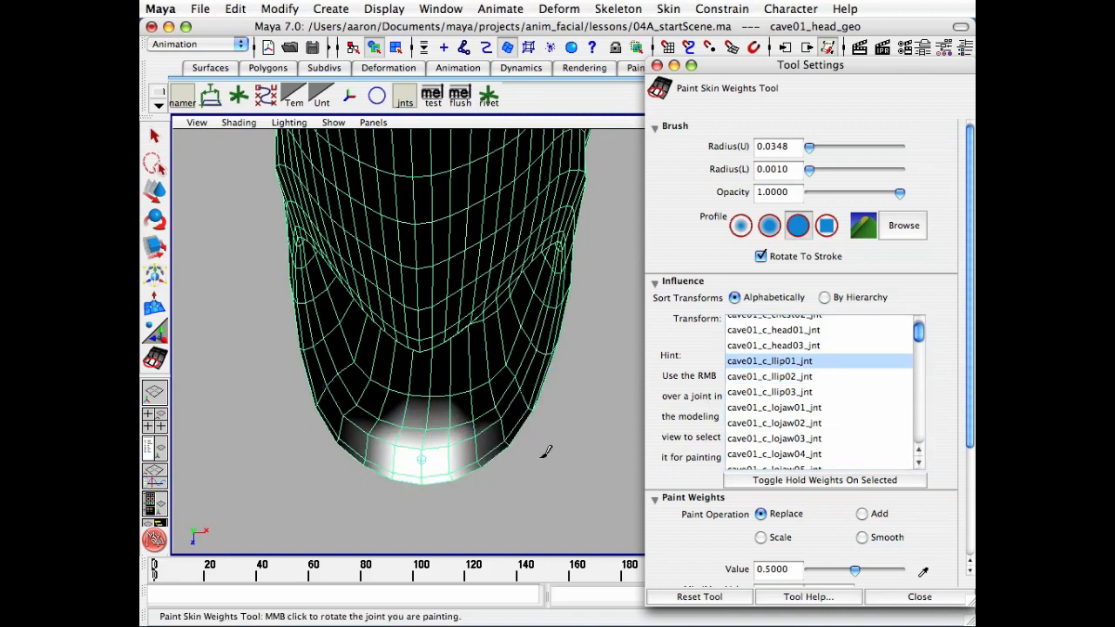
Feather both sides of the cave01_c_llip01_jnt area on the inner lower lip with replace weights of 0.25
click(766, 571)
text(2)
key(Return)
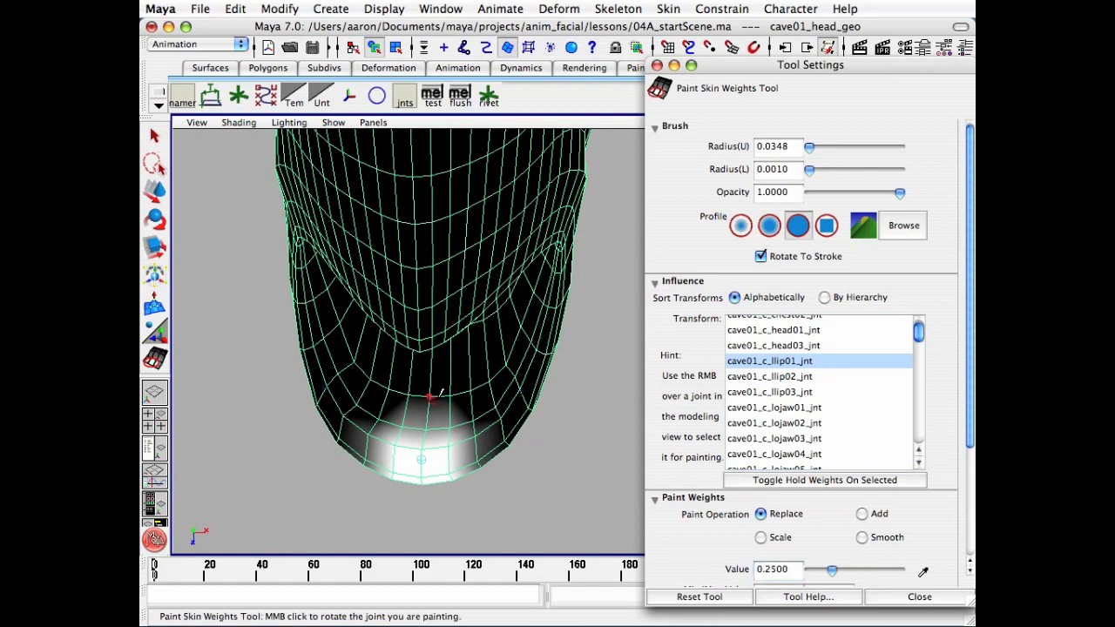
drag(473, 419, 468, 414)
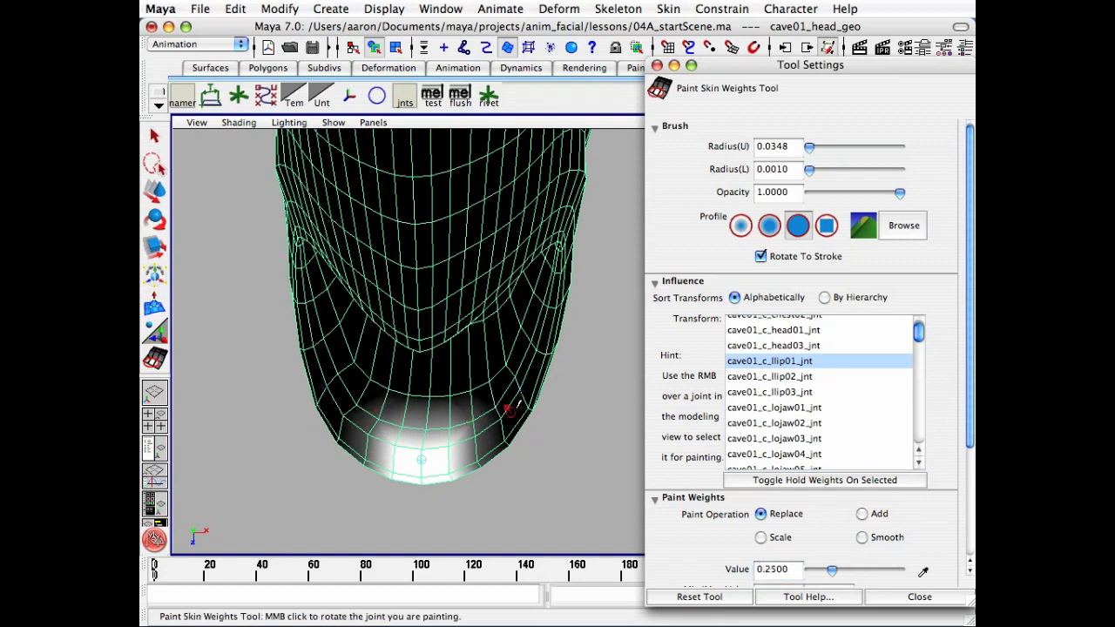
Feather the inner-lip areas of cave01_c_llip02_jnt and cave01_c_llip03_jnt with replace weights of 0.25, and leave the painting tool and its settings
click(767, 377)
alt+drag(498, 395, 508, 395)
click(462, 417)
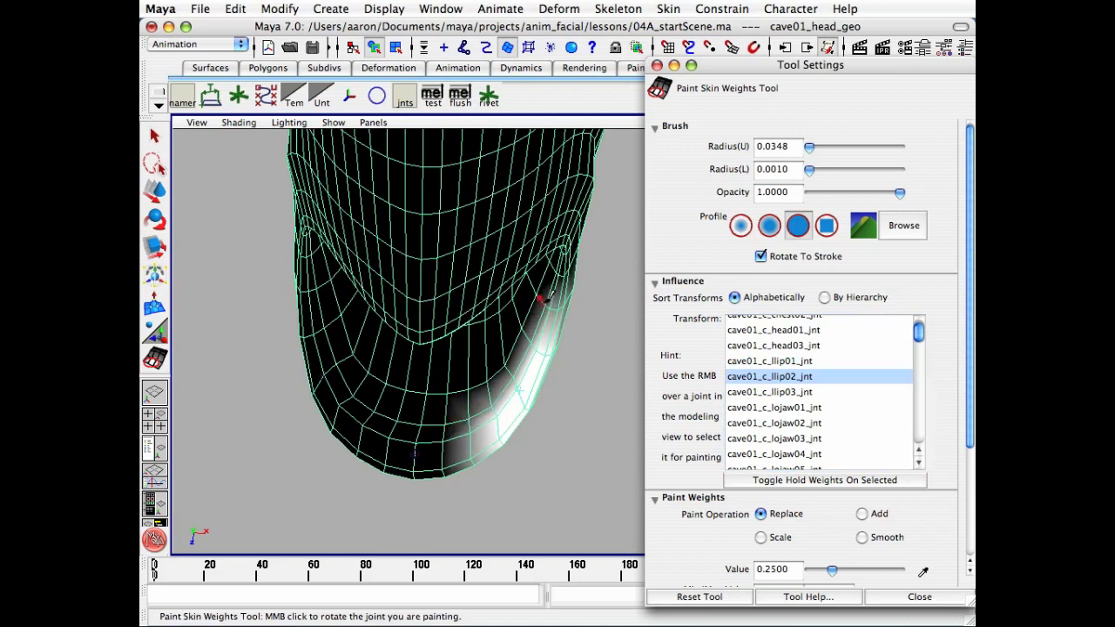
click(769, 392)
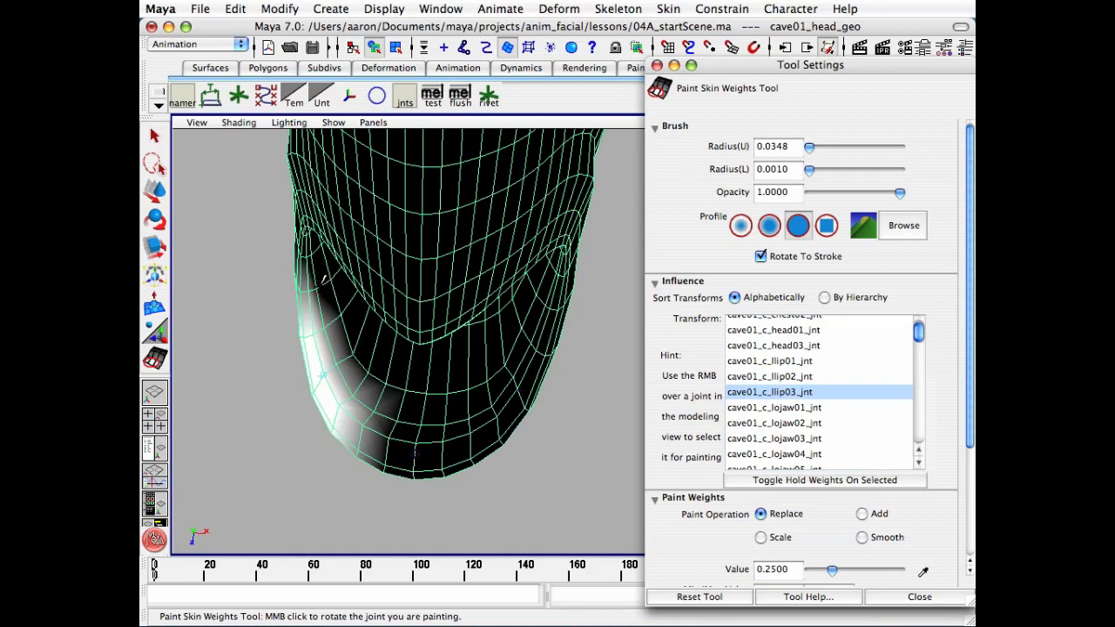
key(q)
click(910, 596)
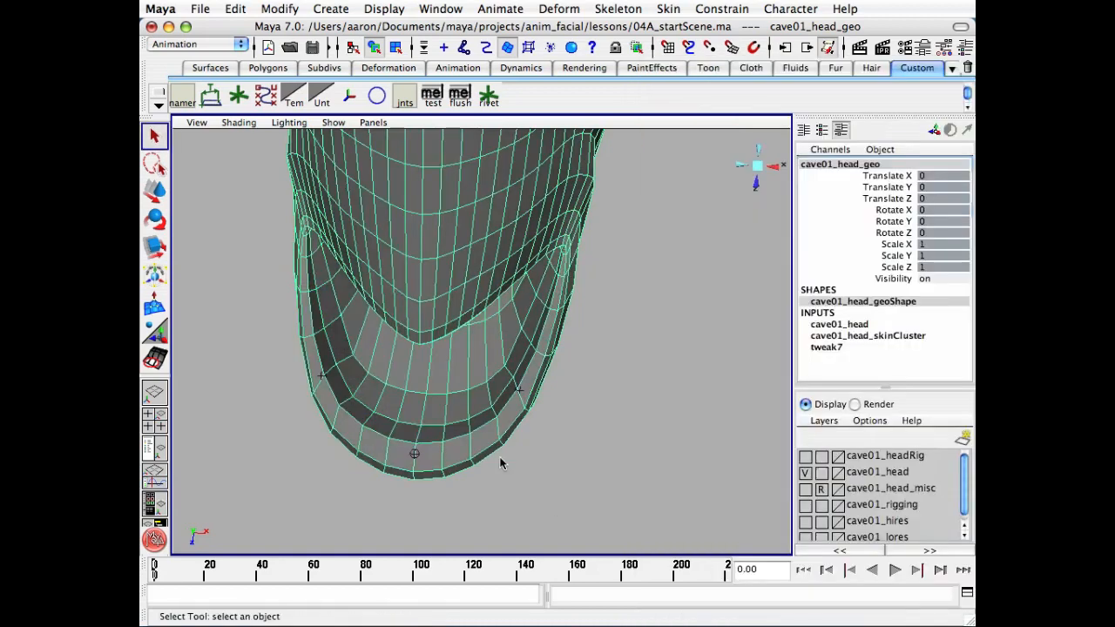
Deselect the head mesh and make joints selectable in the viewport's selection mask
alt+drag(500, 463, 528, 508)
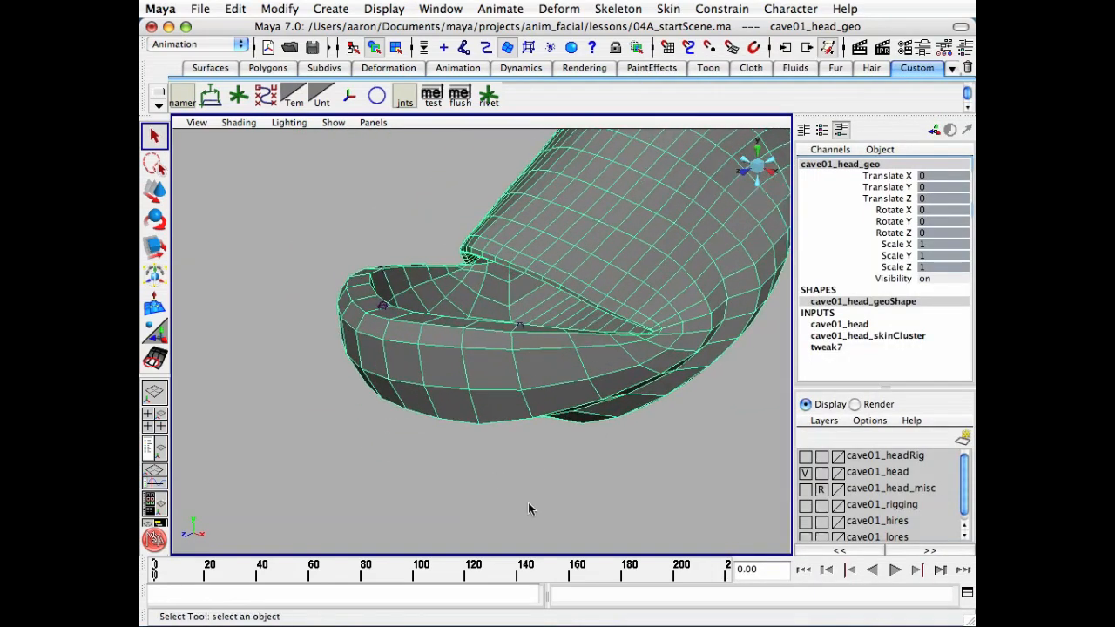
click(528, 509)
click(445, 50)
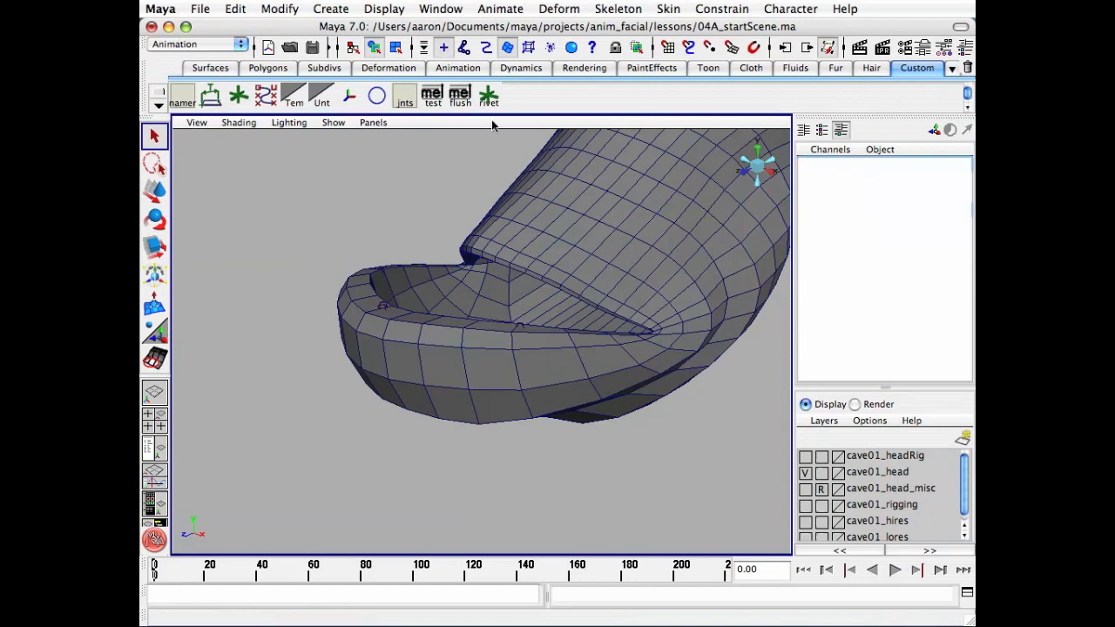
click(444, 49)
click(464, 49)
Test-move cave01_c_llip01_jnt to check how the front of the lower lip deforms, undo the moves, and deselect the joint
alt+drag(400, 298, 404, 200)
click(390, 317)
key(w)
key(z)
alt+drag(443, 311, 422, 316)
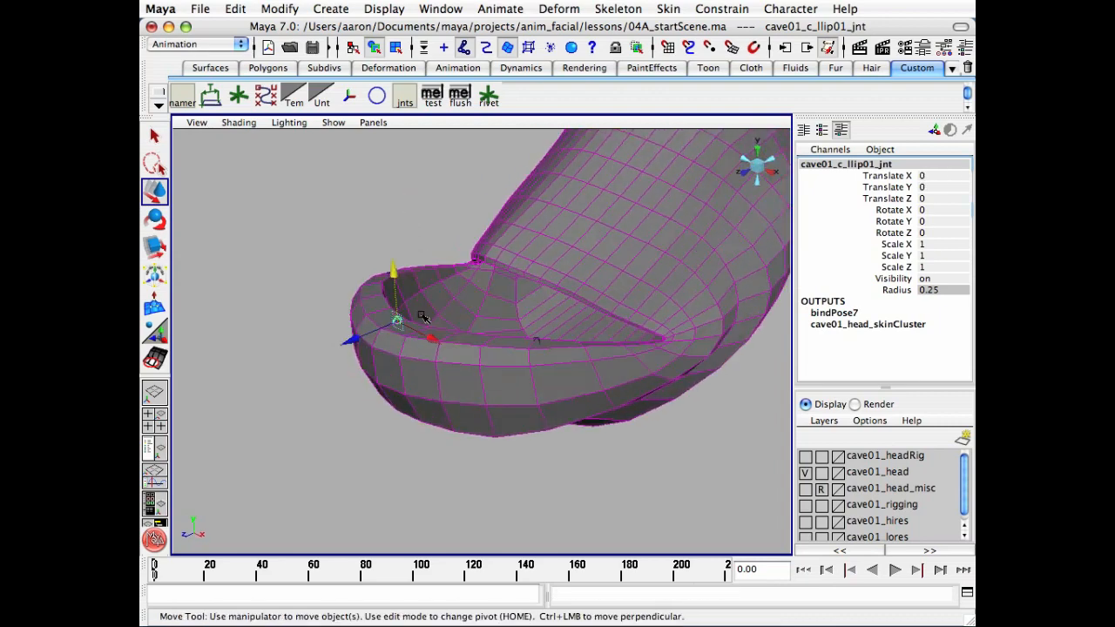
drag(393, 272, 413, 287)
drag(398, 185, 431, 380)
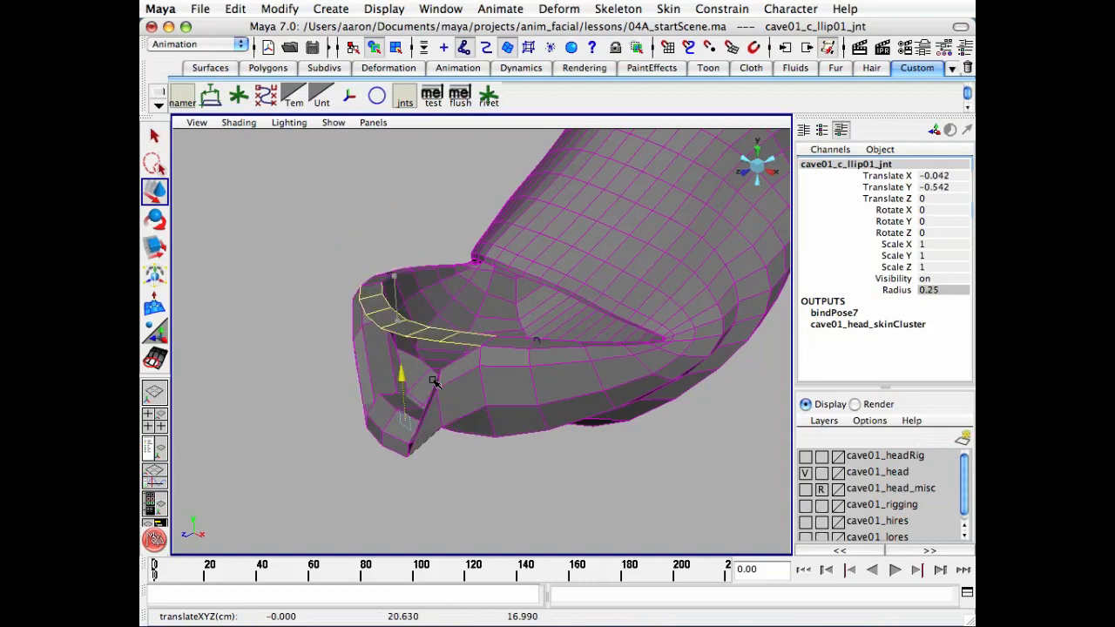
key(z)
click(247, 343)
Set the timeline to frame 5 and view the inside of the lower lip up close
alt+drag(514, 335, 449, 366)
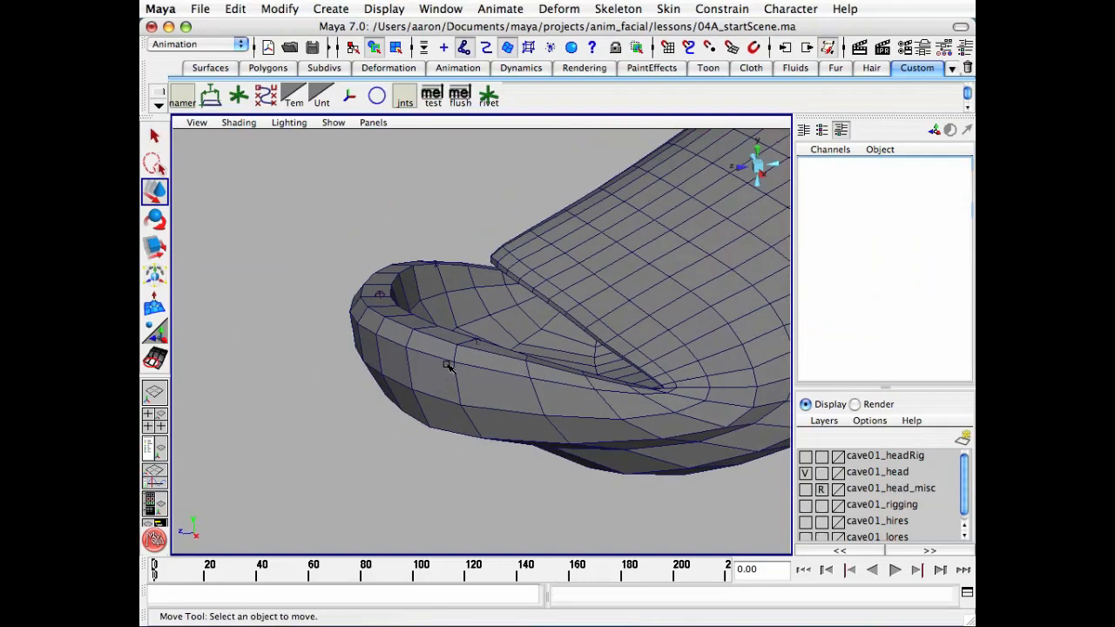
alt+drag(439, 420, 323, 443)
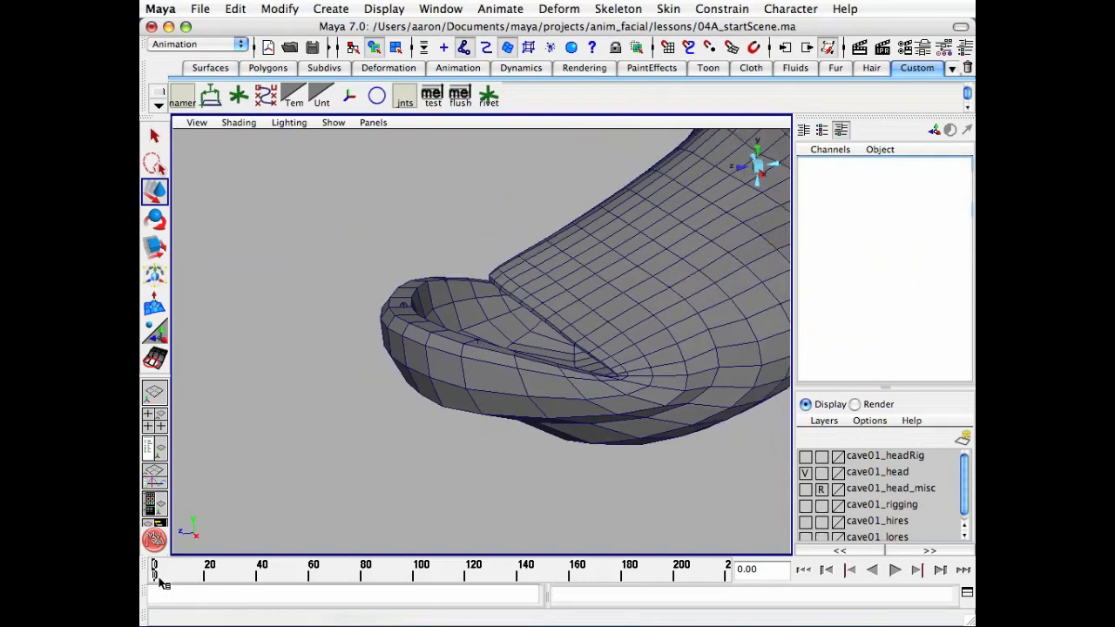
drag(162, 582, 169, 570)
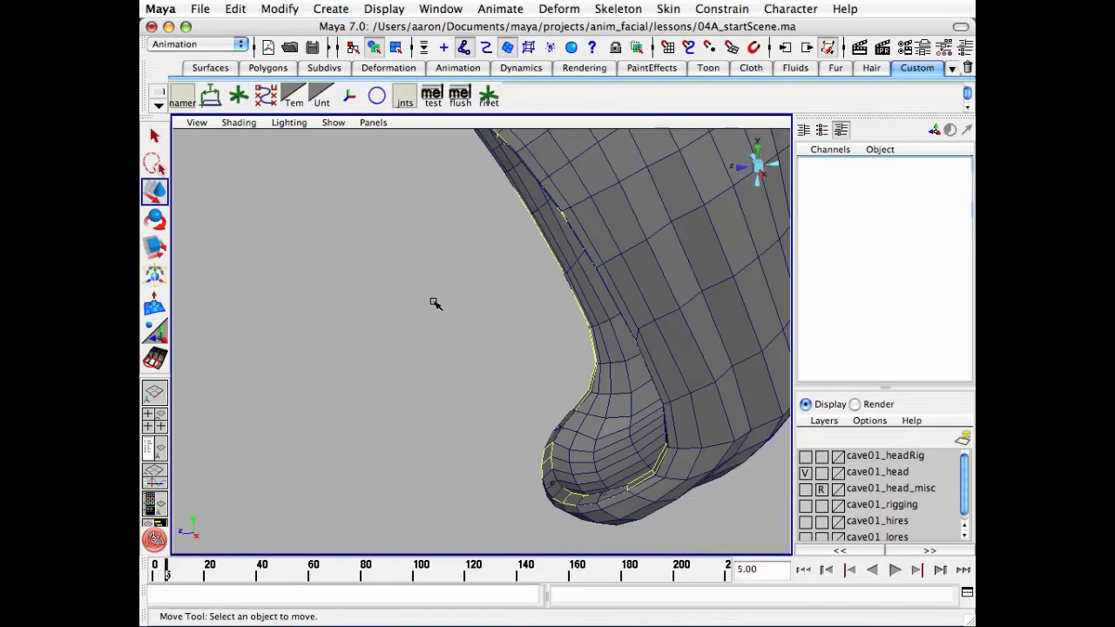
alt+drag(578, 481, 468, 482)
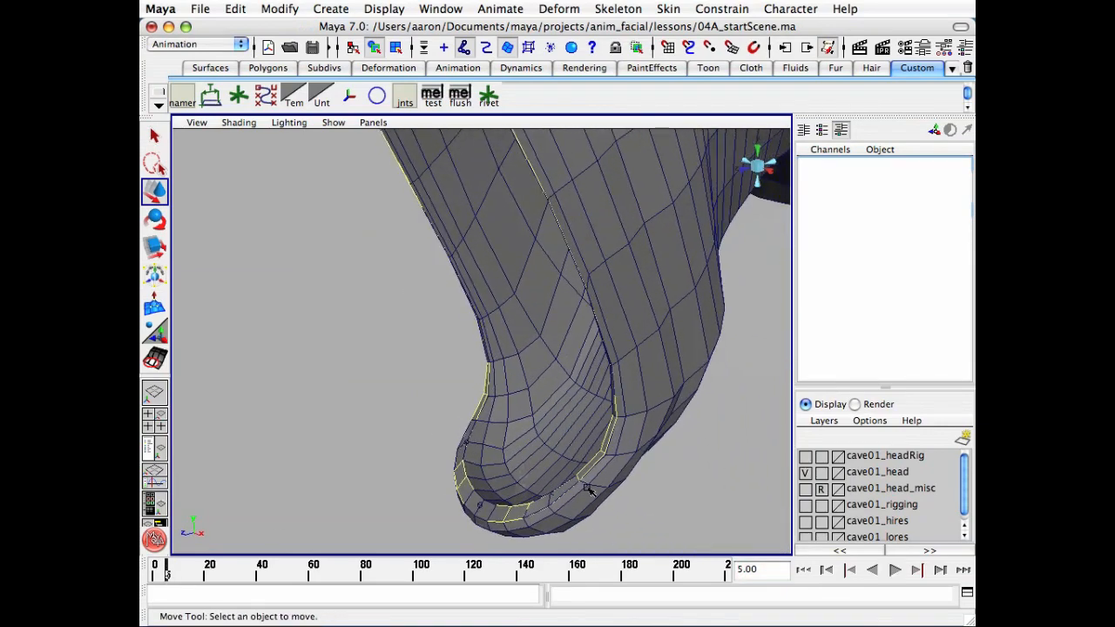
Test-move cave01_c_llip02_jnt along its X and Z axes to check the lip weighting, and undo each move
click(549, 495)
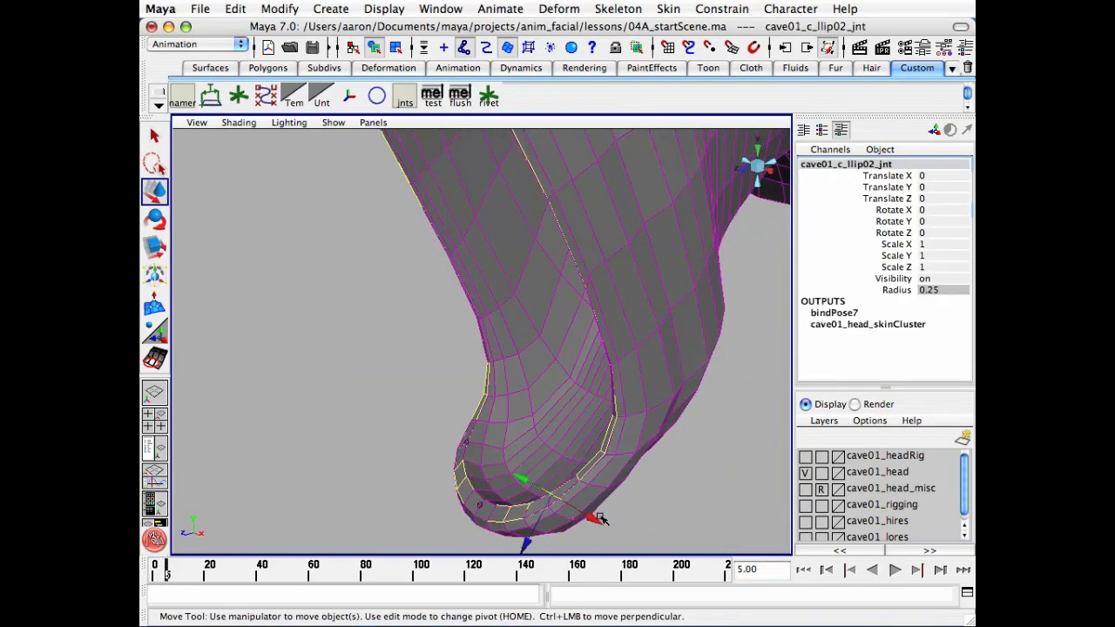
mouse_move(589, 517)
mouse_down()
mouse_move(666, 580)
mouse_move(579, 524)
mouse_up()
key(z)
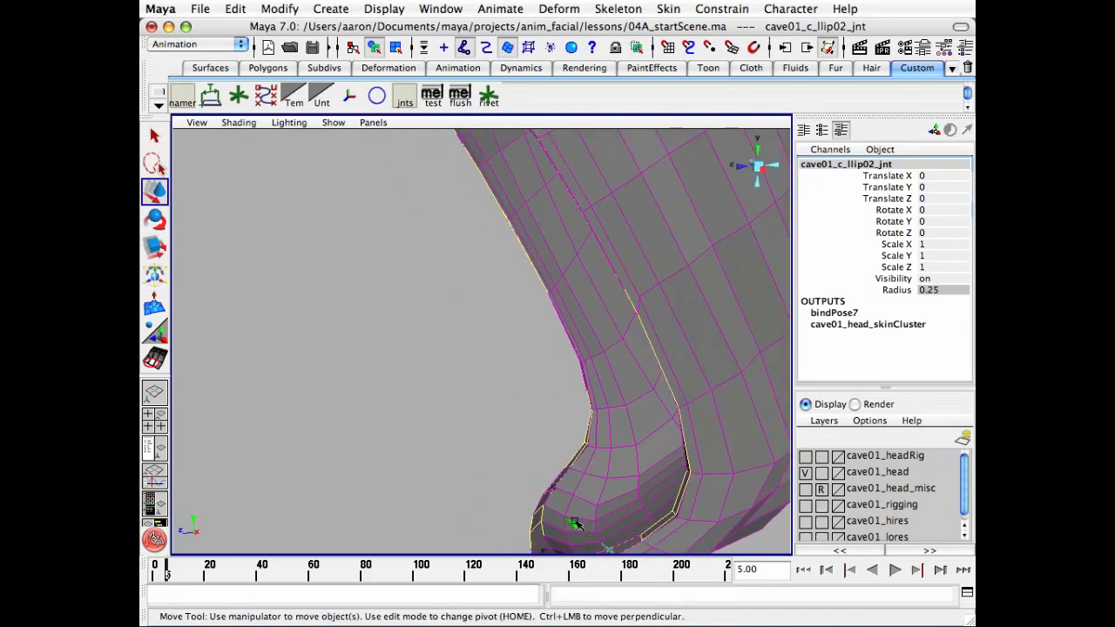
alt+middle_drag(579, 526, 520, 311)
mouse_move(485, 362)
mouse_down()
mouse_move(419, 301)
mouse_move(417, 317)
mouse_move(502, 351)
mouse_up()
key(z)
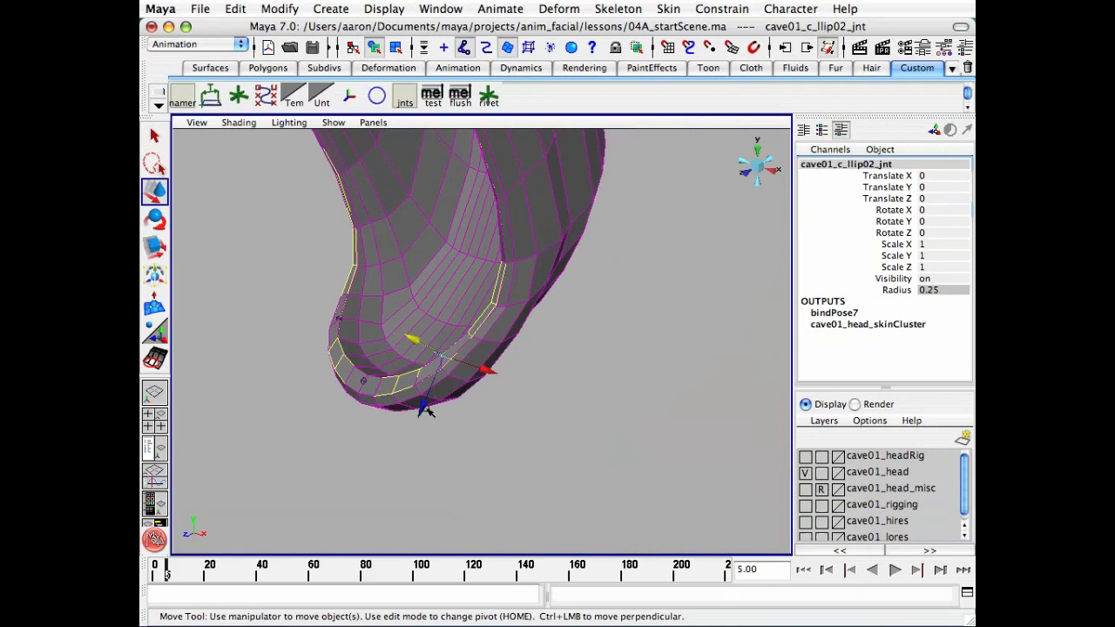
drag(425, 411, 406, 456)
key(z)
Test-rotate cave01_c_llip02_jnt, test-scale it along Z and X, and undo each change
key(e)
alt+drag(461, 427, 490, 388)
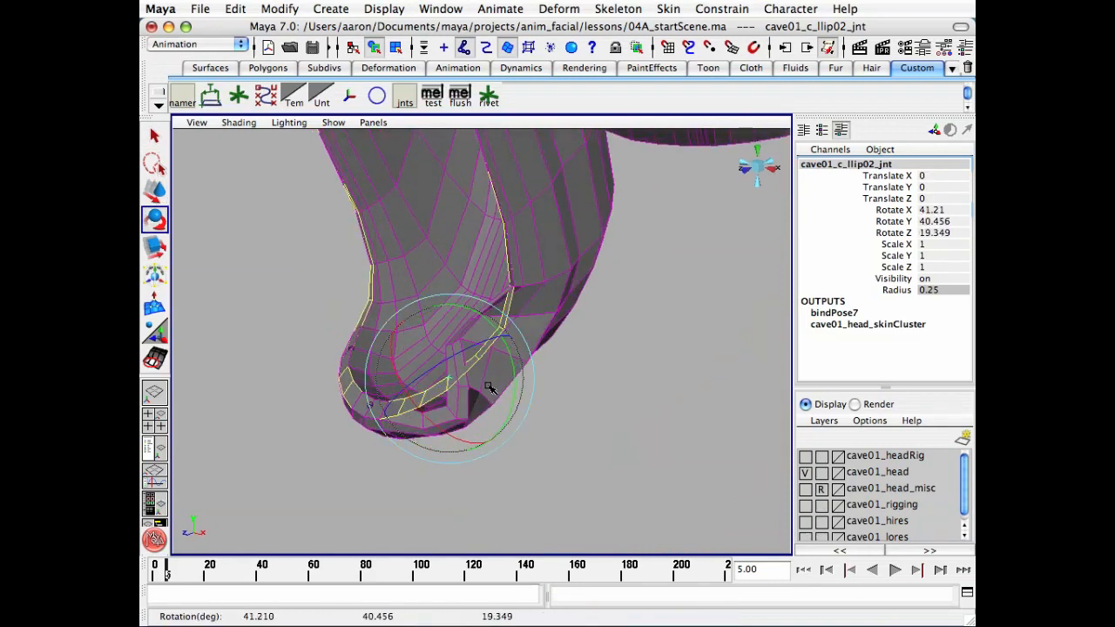
key(z)
key(r)
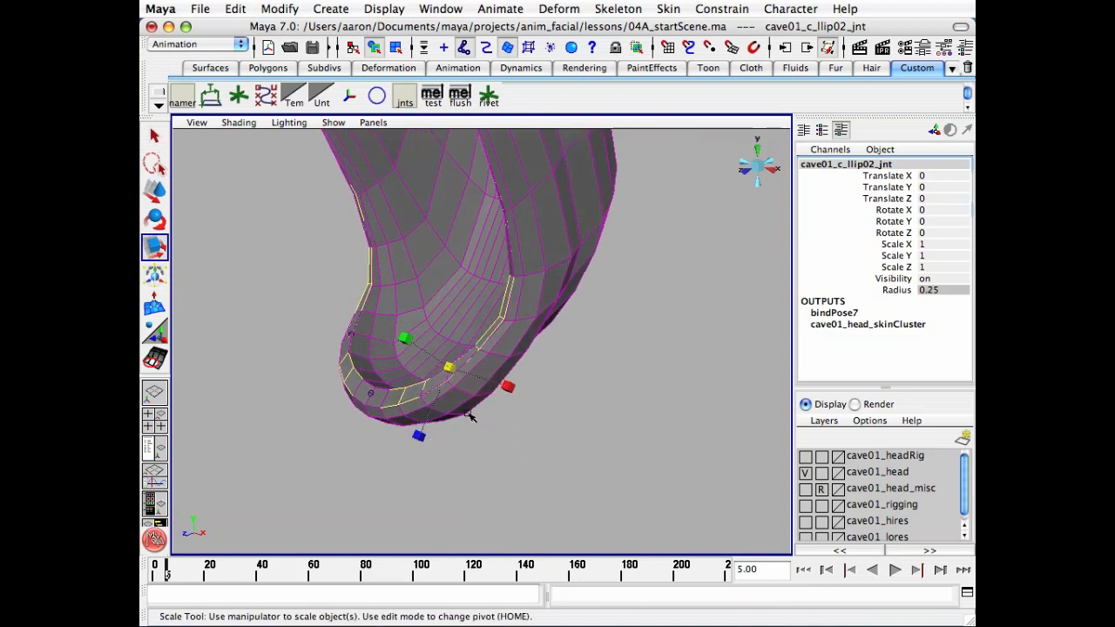
drag(414, 444, 400, 469)
key(z)
drag(508, 387, 567, 409)
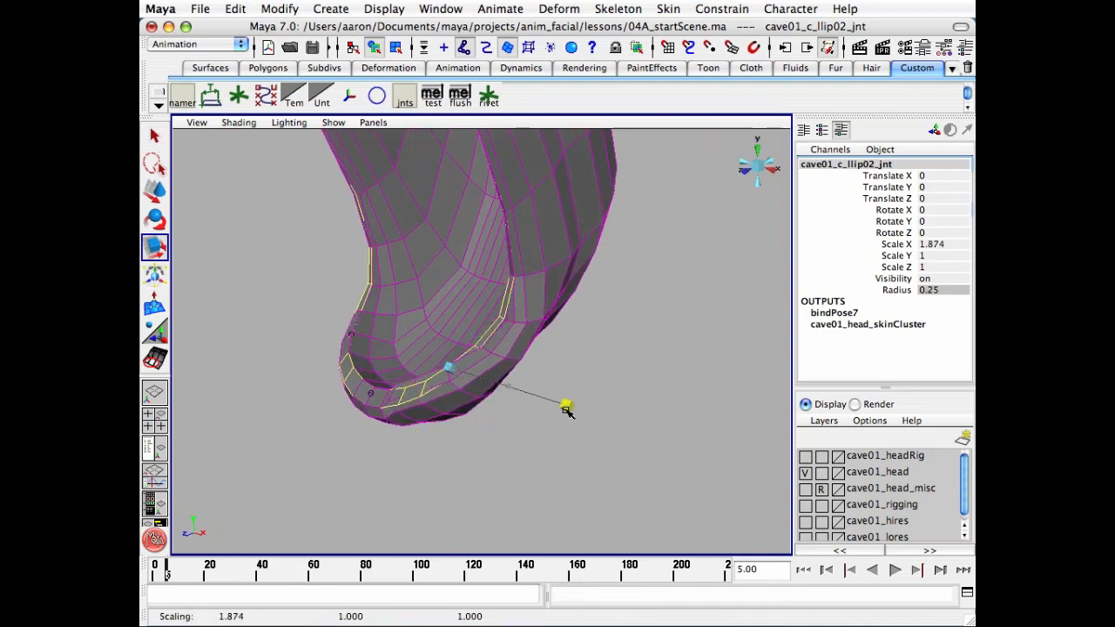
key(z)
Test-scale and test-rotate cave01_c_llip01_jnt, undo both changes, and clear the selection
click(376, 432)
click(371, 394)
drag(346, 464, 287, 548)
key(z)
key(e)
drag(390, 374, 438, 402)
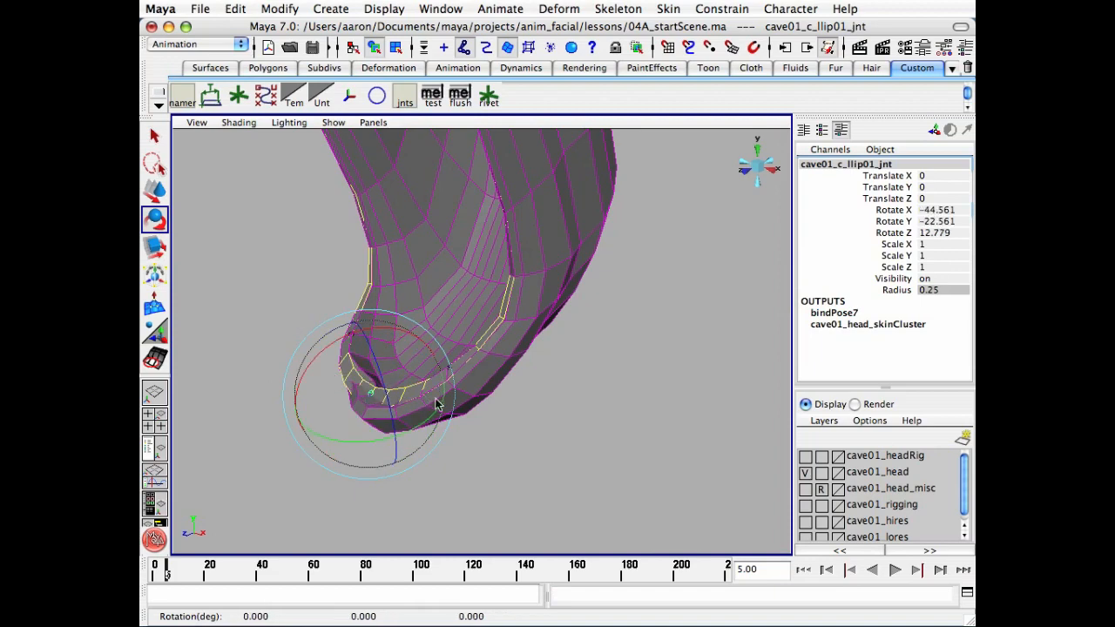
key(z)
key(z)
click(494, 451)
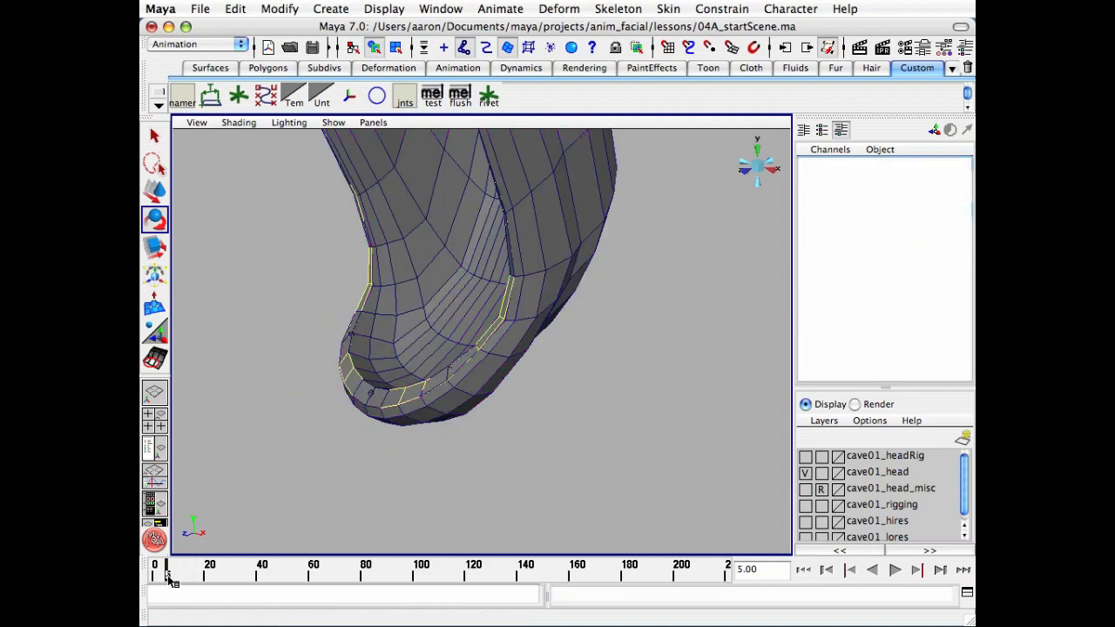
Scrub the timeline to frames 15 and 40, and examine the mouth's deformation at each pose
drag(169, 579, 194, 577)
alt+right_drag(240, 444, 178, 439)
alt+middle_drag(482, 364, 486, 453)
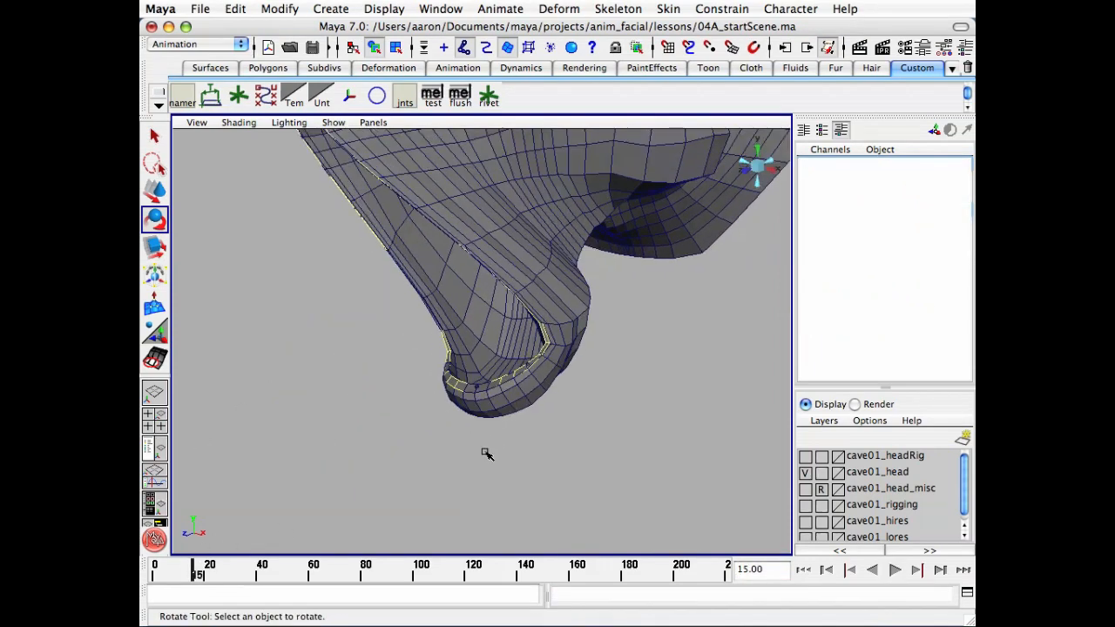
alt+drag(486, 453, 389, 485)
drag(198, 578, 262, 579)
alt+right_drag(349, 453, 398, 501)
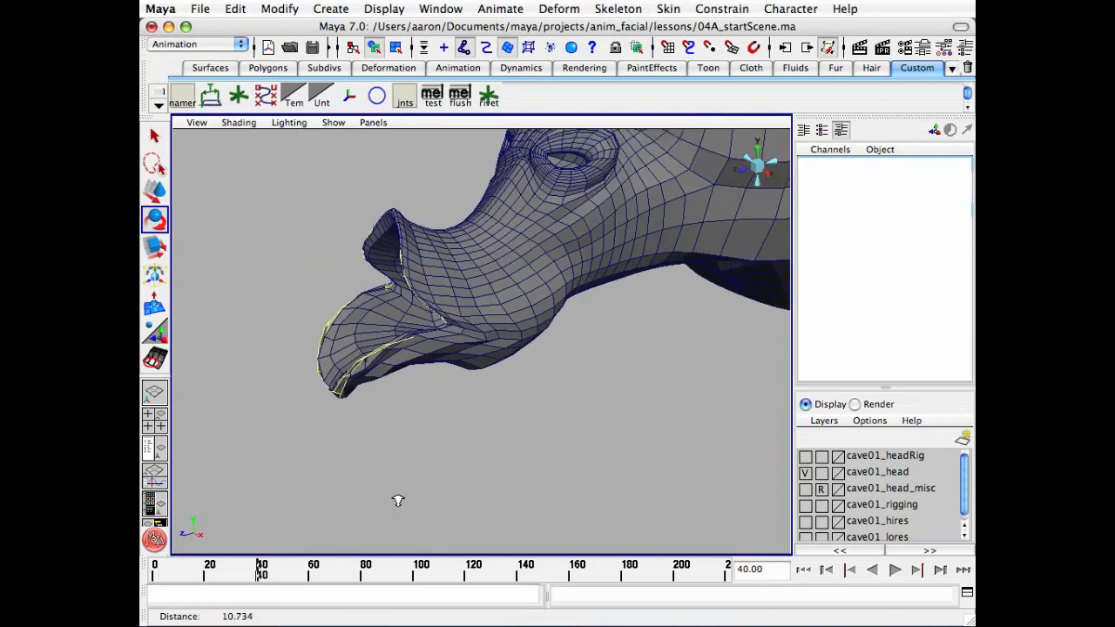
mouse_move(398, 501)
alt+mouse_down()
mouse_move(515, 490)
mouse_move(505, 478)
mouse_move(358, 450)
alt+mouse_up()
Show the cave01_headRig layer in wireframe and inspect the cave01_c_lojaw06_jnt and cave01_c_lolip01_jnt chain inside the lower lip
key(4)
alt+drag(462, 448, 575, 443)
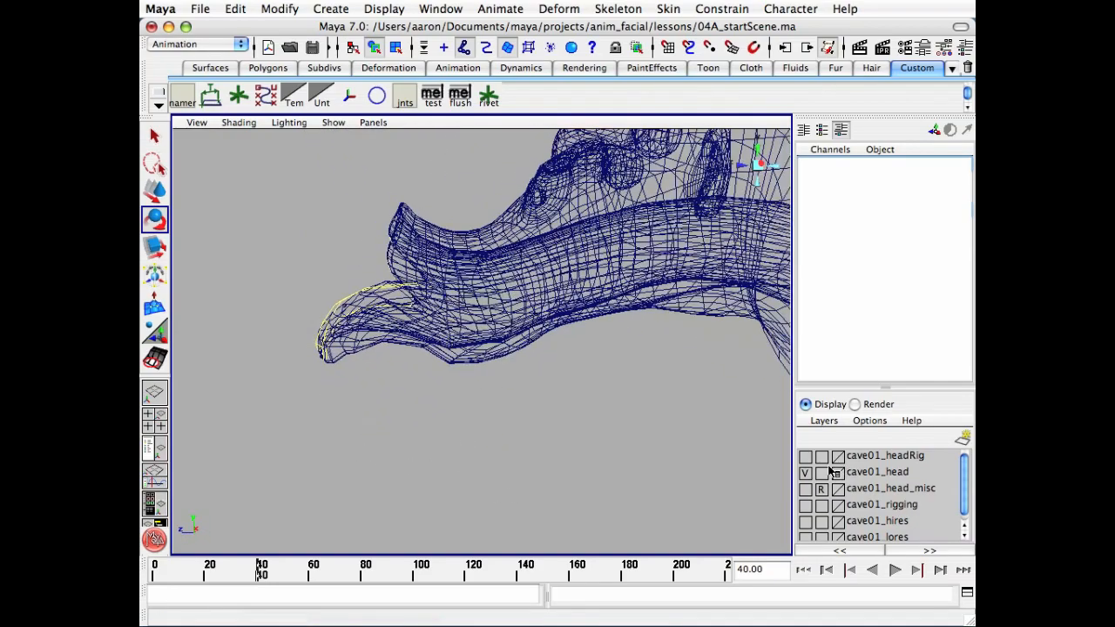
click(805, 456)
alt+drag(461, 448, 447, 413)
click(438, 401)
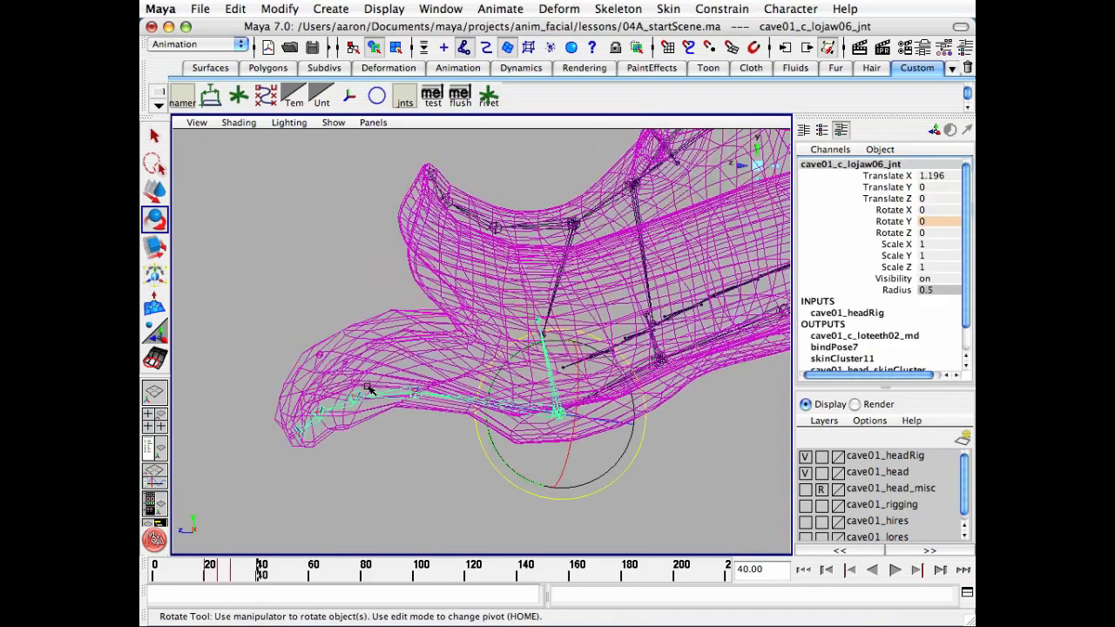
key(q)
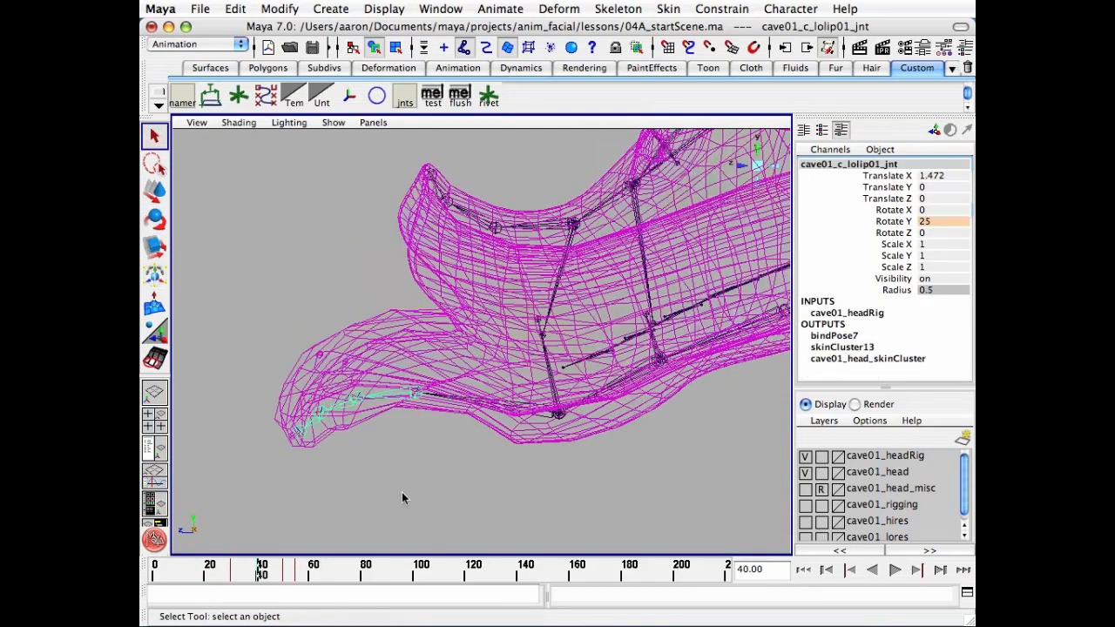
click(424, 477)
Return the viewport to shaded display and hide the cave01_headRig layer
key(w)
alt+drag(424, 477, 406, 454)
key(5)
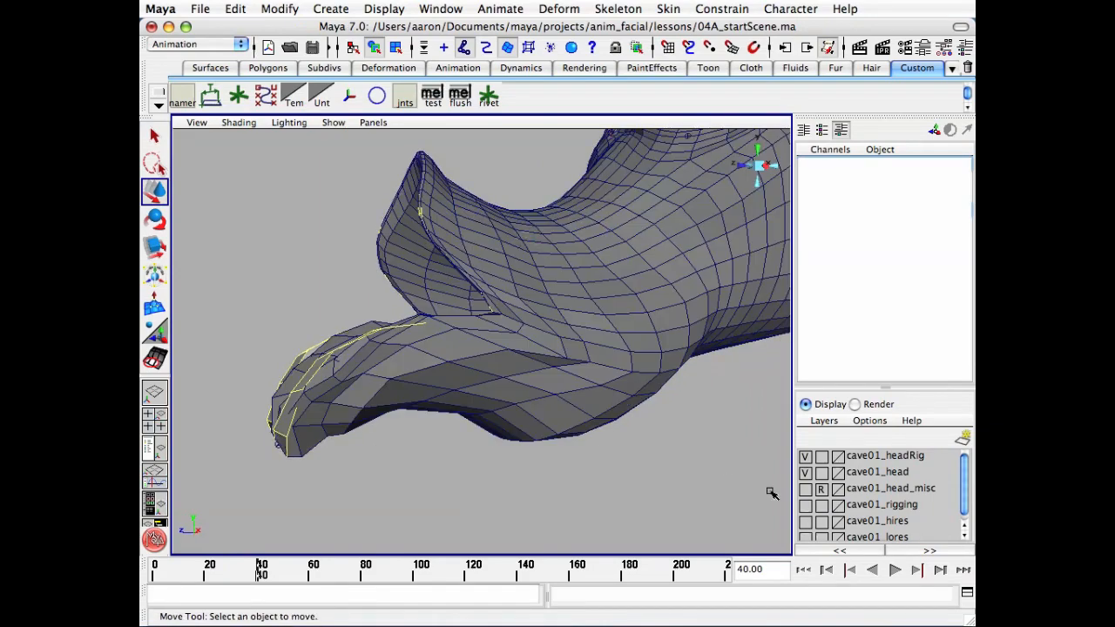
click(804, 456)
Test-move cave01_c_llip01_jnt at frame 40 and undo the move
mouse_move(575, 436)
alt+mouse_down()
mouse_move(516, 471)
mouse_move(425, 459)
alt+mouse_up()
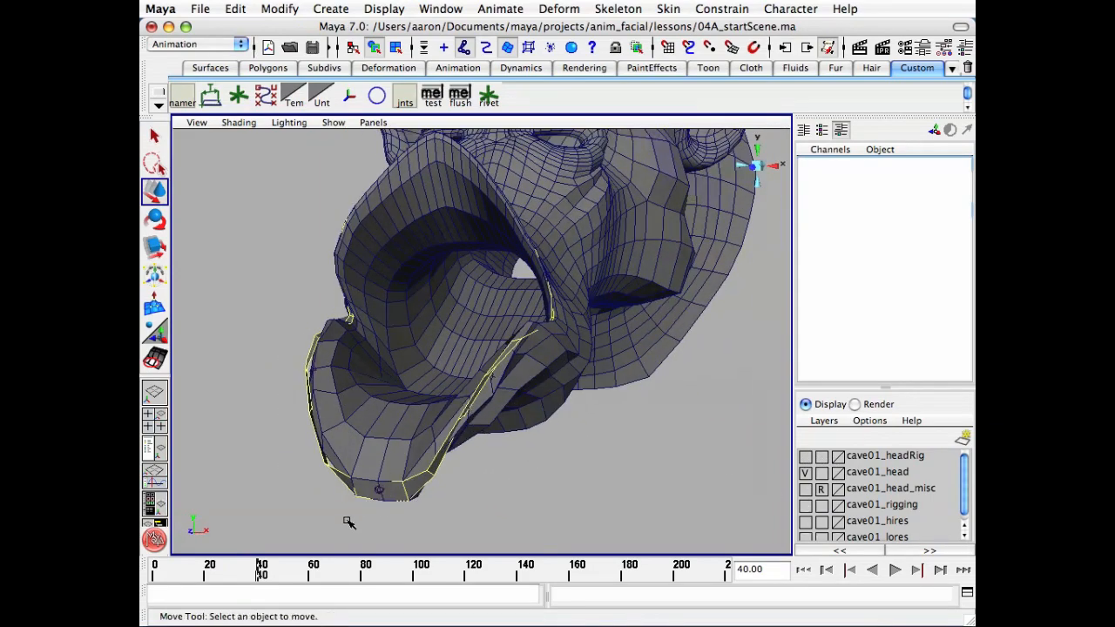
click(376, 491)
alt+drag(377, 490, 289, 550)
key(z)
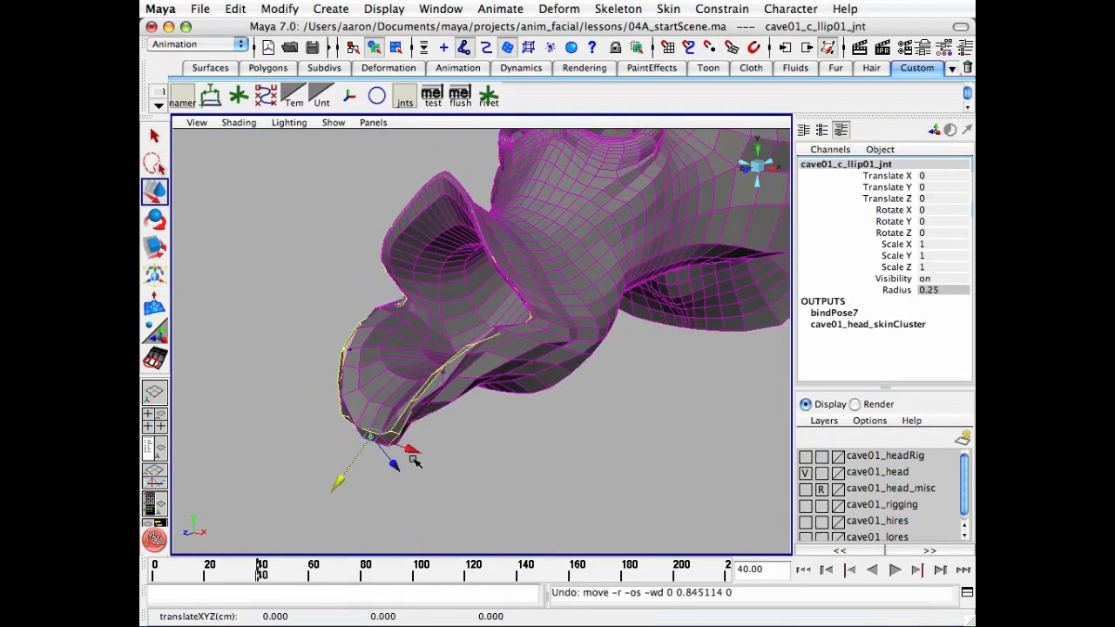
Test-move cave01_c_llip02_jnt in several directions with the lip curled at frame 40, and undo each move
alt+drag(412, 455, 570, 451)
click(451, 382)
key(z)
key(z)
key(z)
key(z)
drag(510, 402, 445, 403)
key(z)
drag(327, 347, 230, 364)
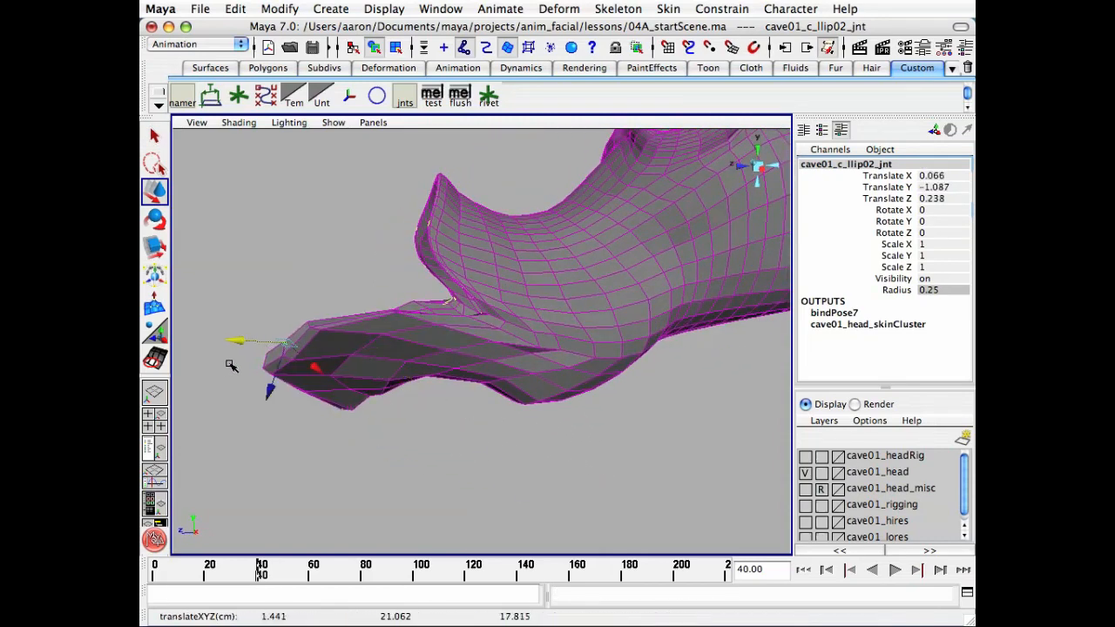
key(z)
Check the lip from closer up by test-moving cave01_c_llip02_jnt along its Y and Z axes, and undo both moves
alt+drag(331, 395, 332, 372)
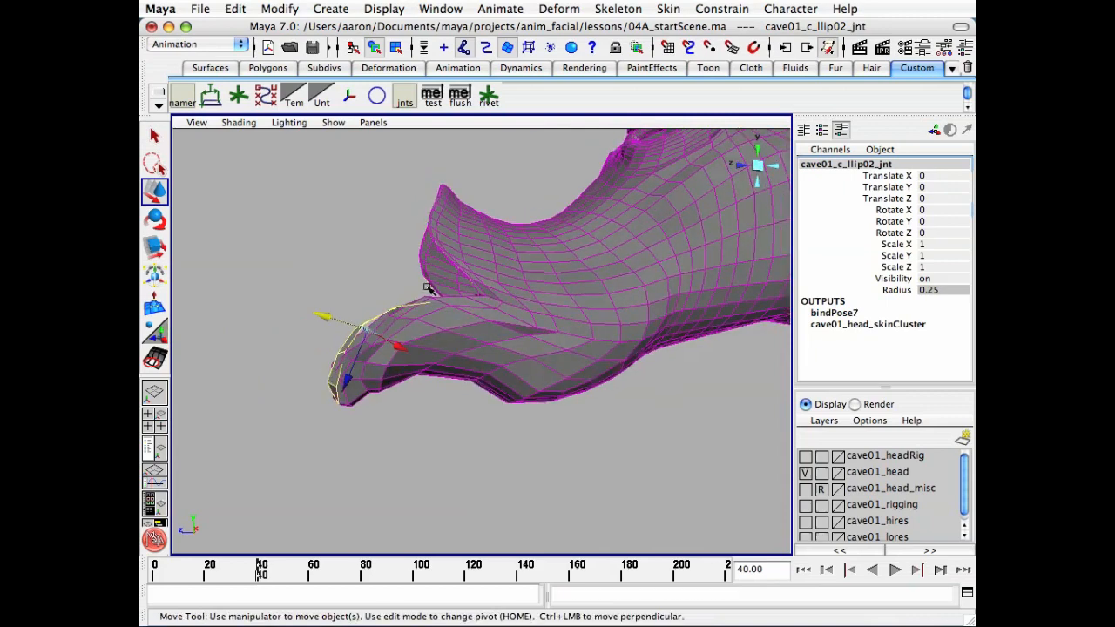
alt+middle_drag(355, 323, 421, 390)
alt+right_drag(422, 391, 446, 427)
alt+drag(436, 426, 426, 418)
alt+middle_drag(376, 453, 378, 436)
drag(369, 396, 217, 341)
key(ctrl+z)
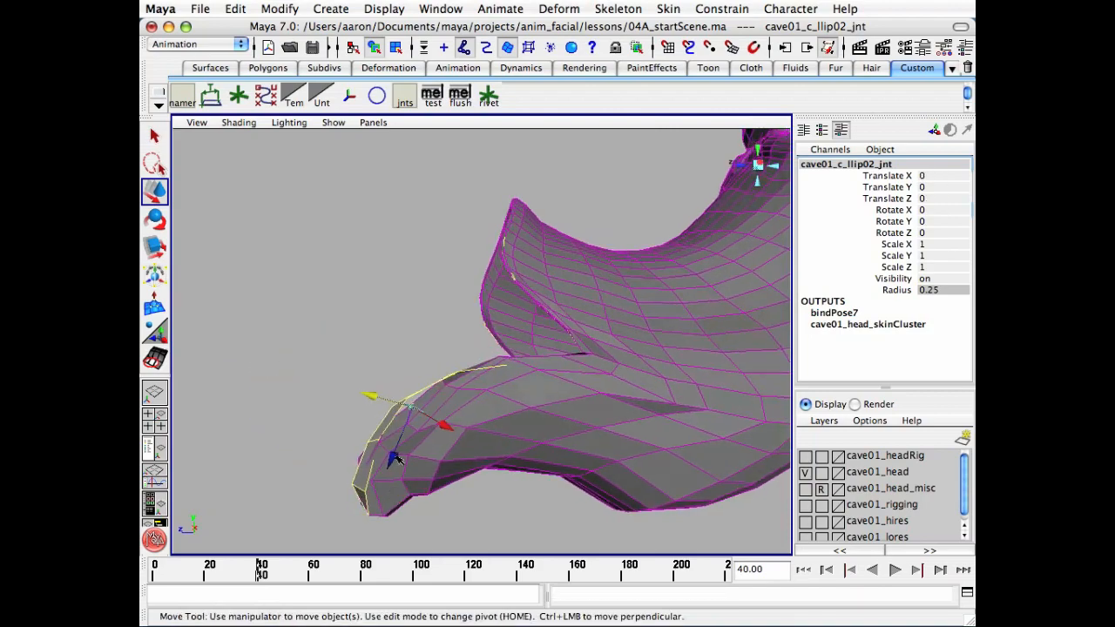
drag(395, 457, 372, 512)
key(ctrl+z)
Set the timeline to frame 15 and view the wide-open mouth
alt+drag(339, 458, 375, 549)
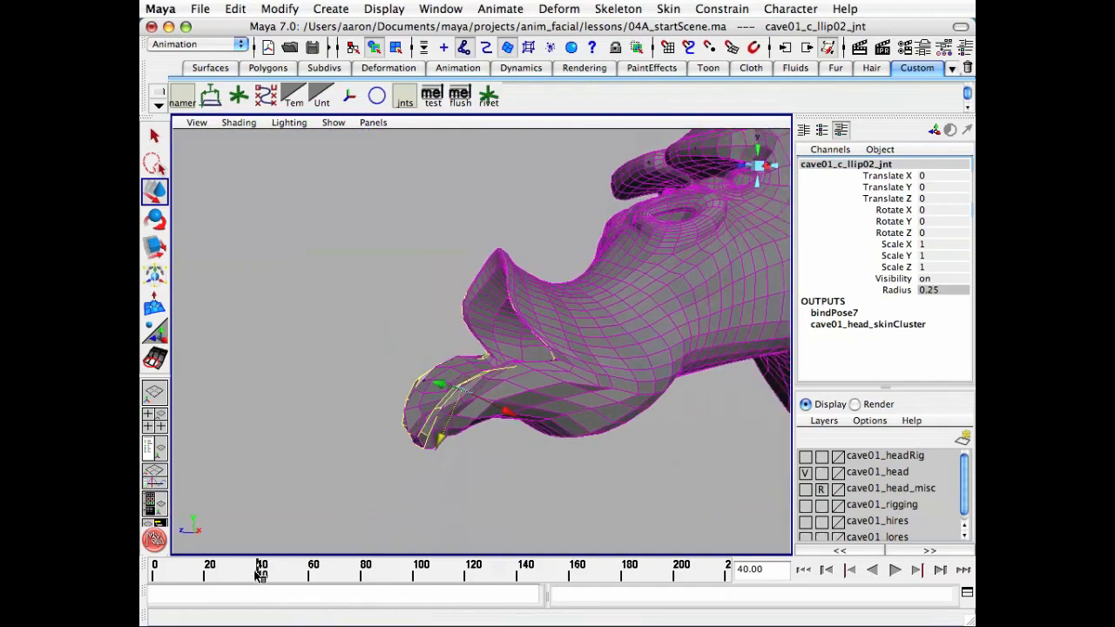
drag(257, 575, 193, 581)
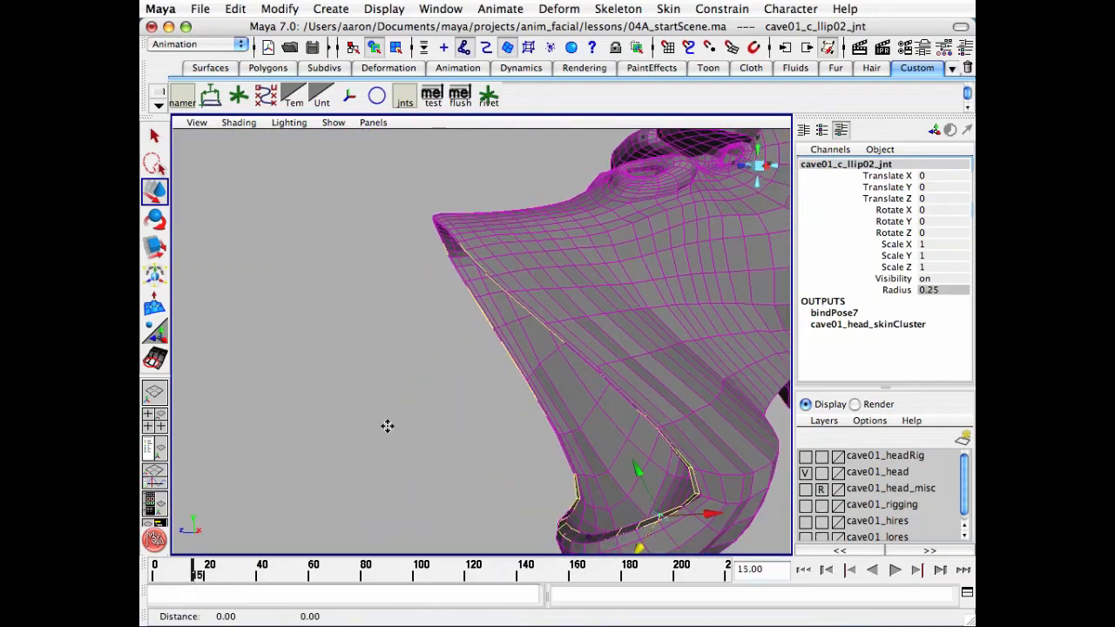
alt+drag(388, 426, 497, 467)
Test-move and test-rotate cave01_c_llip02_jnt with the mouth wide open, and undo every change
drag(607, 364, 575, 309)
key(z)
alt+drag(562, 375, 745, 398)
key(z)
alt+drag(656, 452, 635, 473)
key(e)
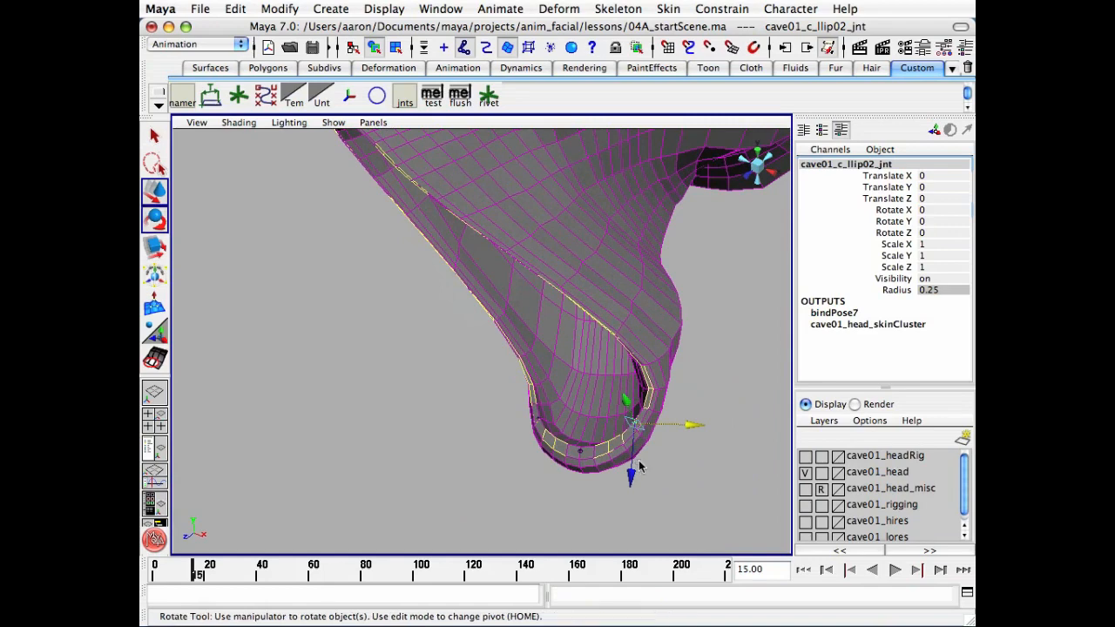
drag(646, 396, 696, 418)
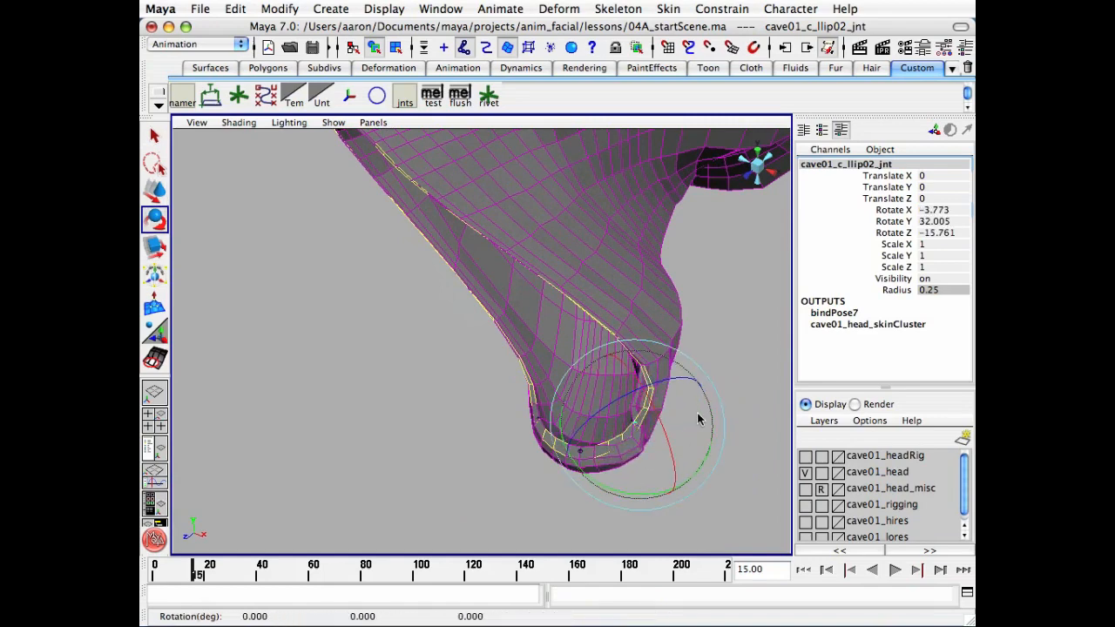
key(z)
Clear the selection and examine the lower lip and mouth corner from several angles at frame 15
key(q)
alt+drag(414, 437, 443, 452)
click(444, 452)
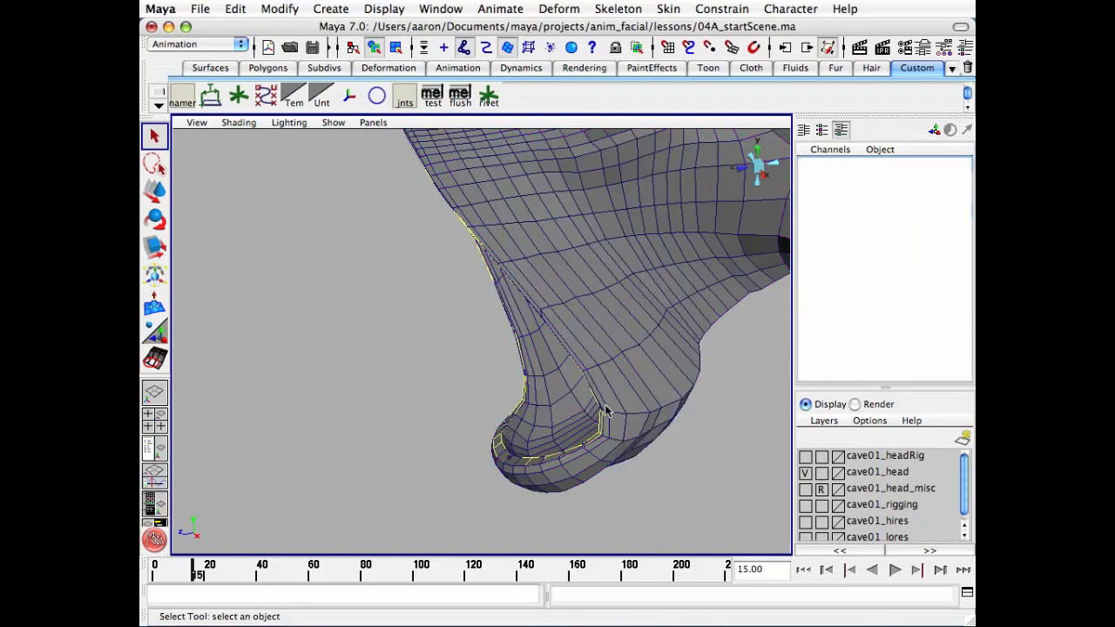
alt+drag(484, 314, 360, 316)
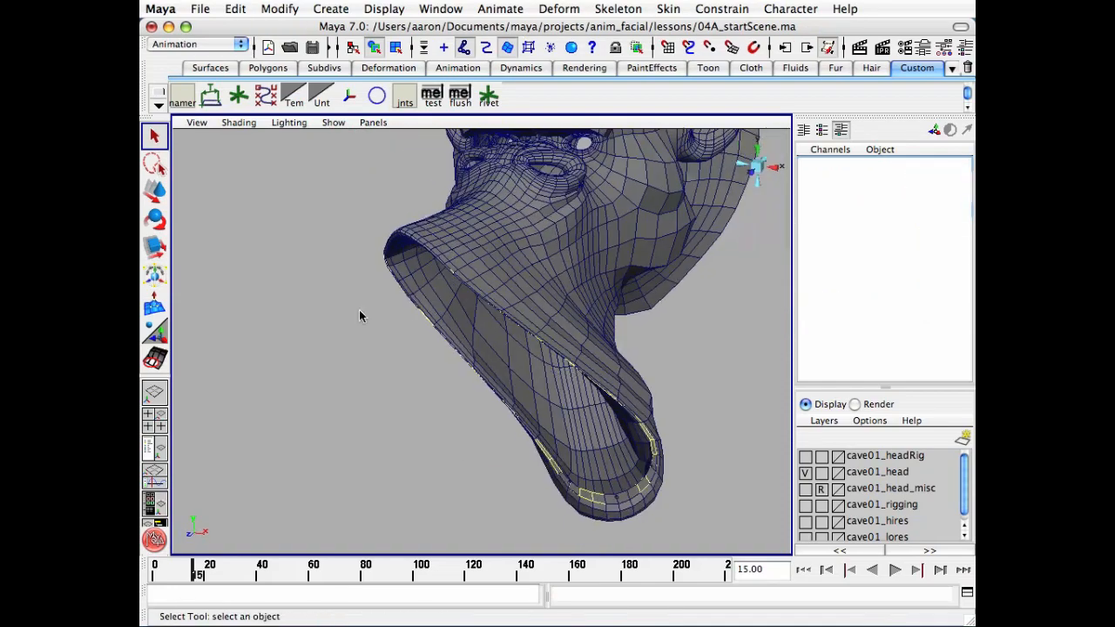
alt+drag(617, 482, 518, 457)
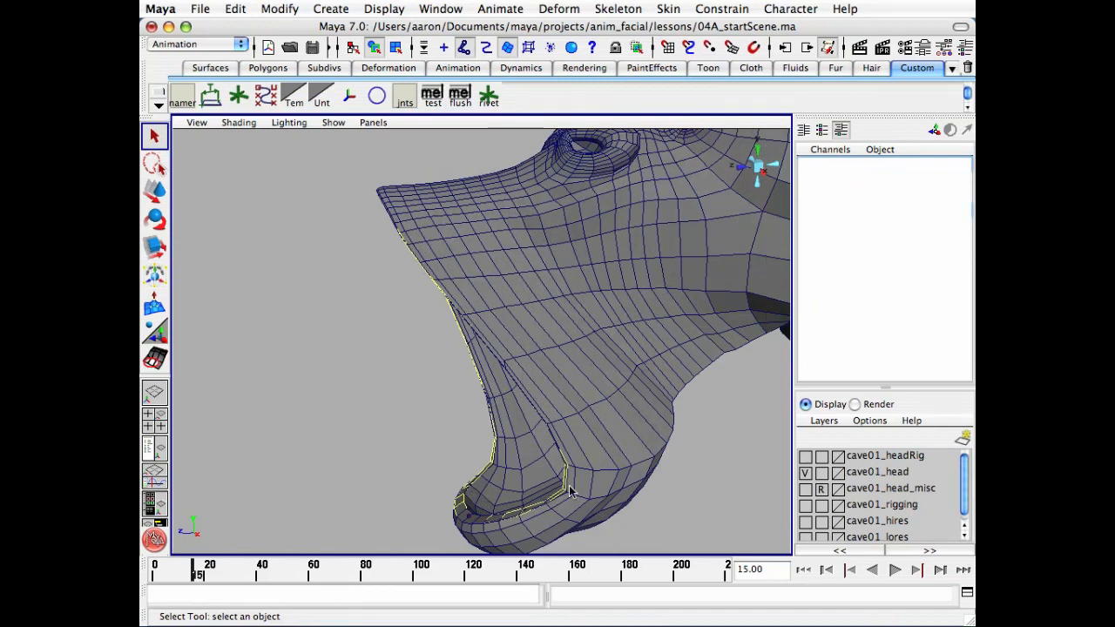
alt+drag(594, 498, 659, 502)
alt+drag(558, 473, 545, 506)
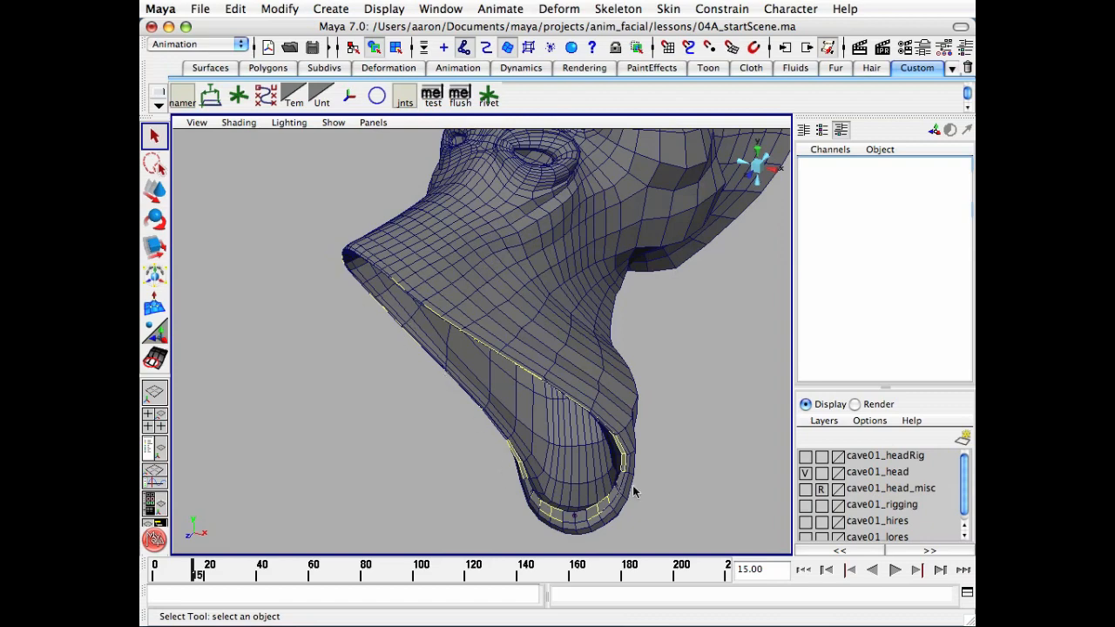
Return the timeline to frame 0 and examine the lower lip and mouth corners from the front and both sides
alt+drag(551, 411, 509, 464)
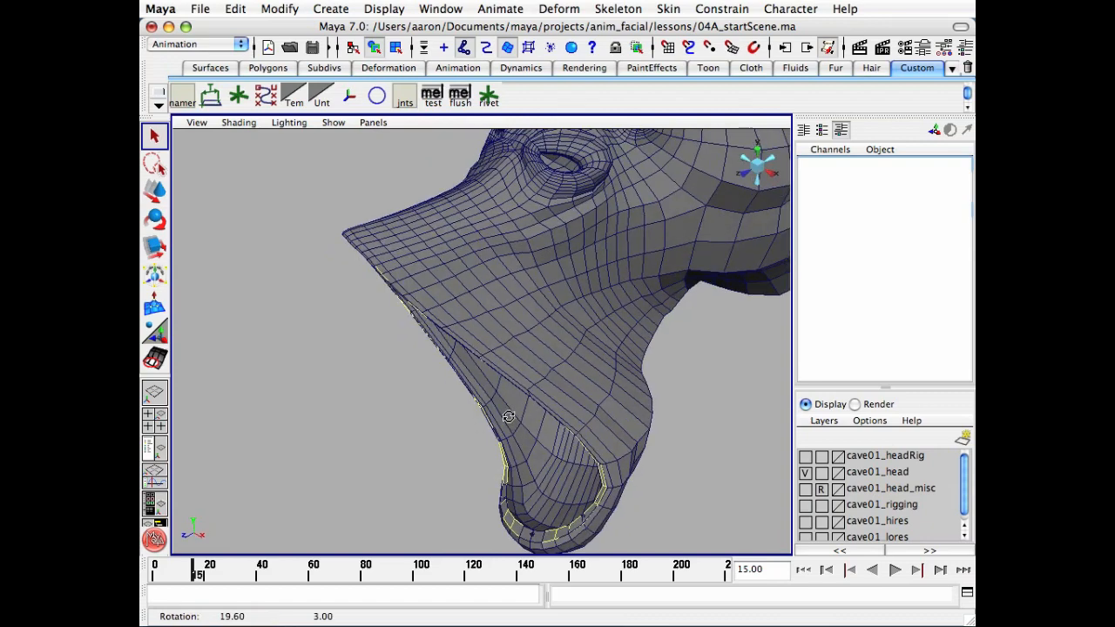
drag(194, 570, 155, 571)
alt+drag(480, 413, 547, 441)
alt+drag(442, 470, 426, 444)
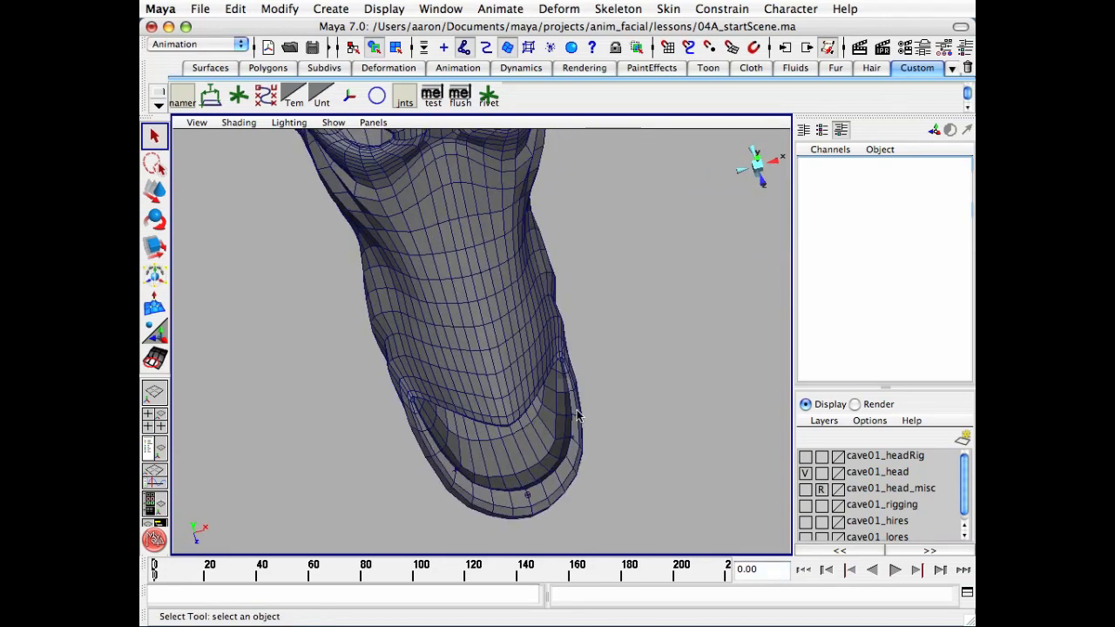
alt+drag(575, 411, 446, 440)
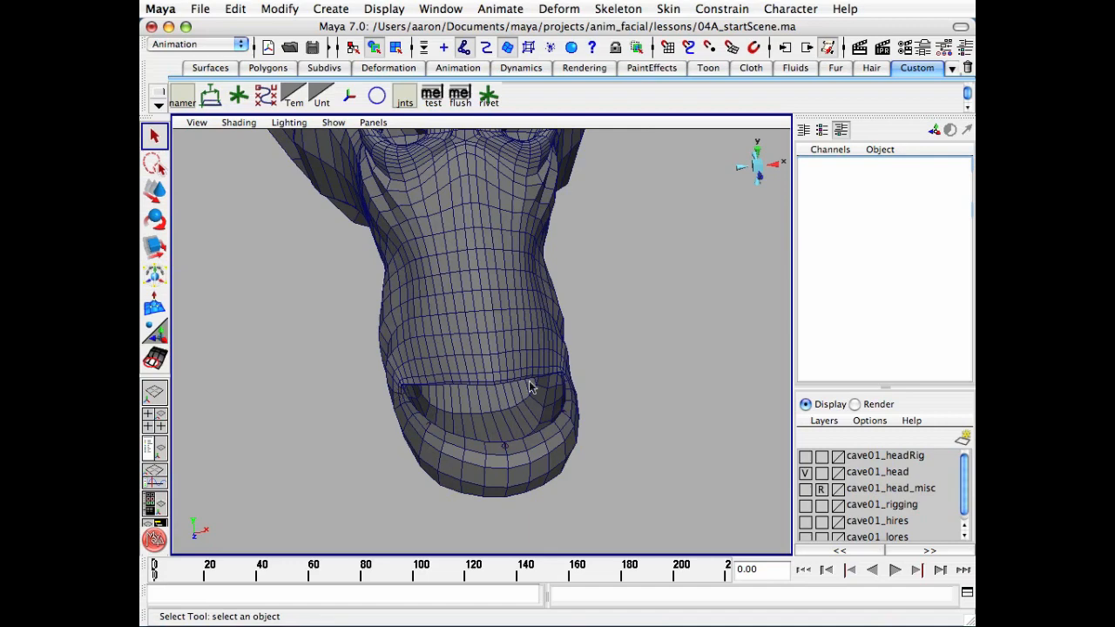
alt+drag(562, 392, 476, 400)
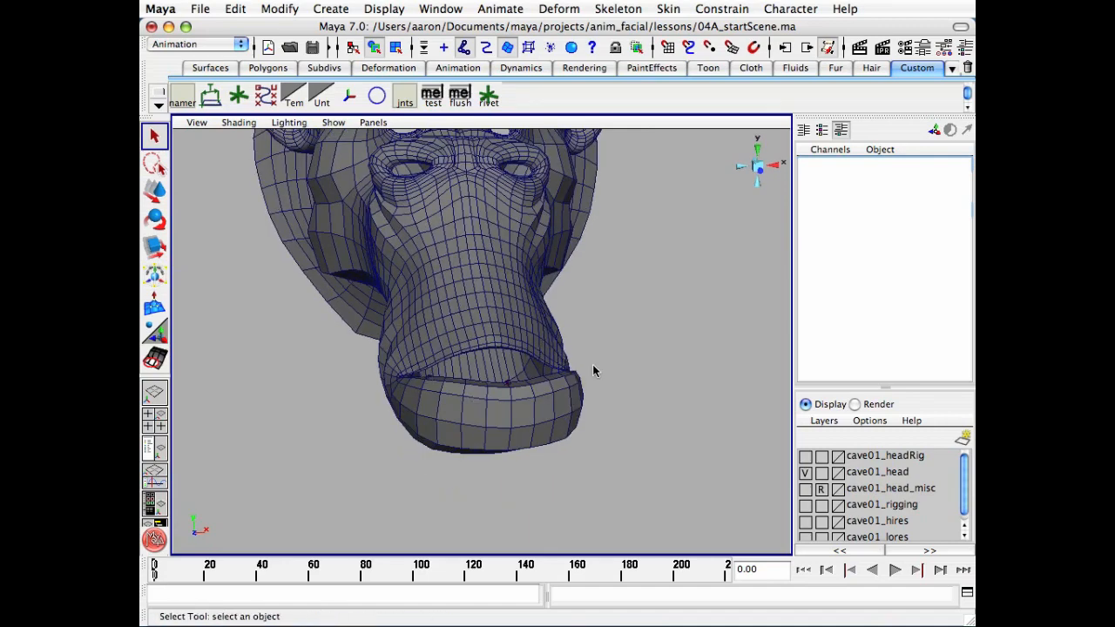
alt+drag(581, 368, 468, 389)
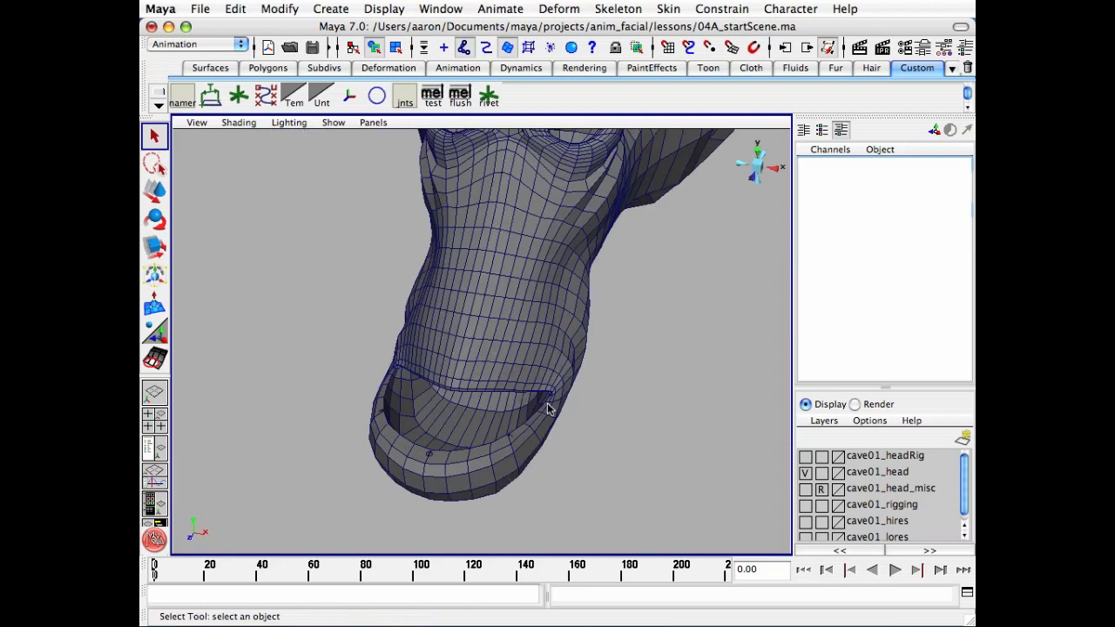
alt+drag(485, 453, 549, 454)
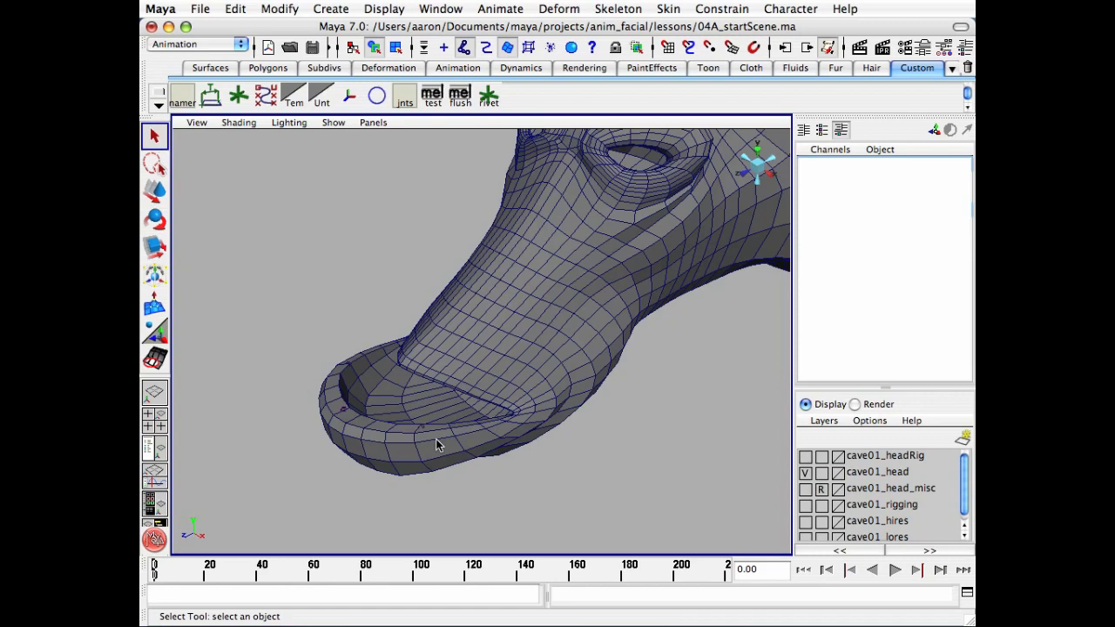
Set the timeline to frame 39 and inspect the curled lips from the side
alt+drag(364, 381, 299, 354)
click(258, 568)
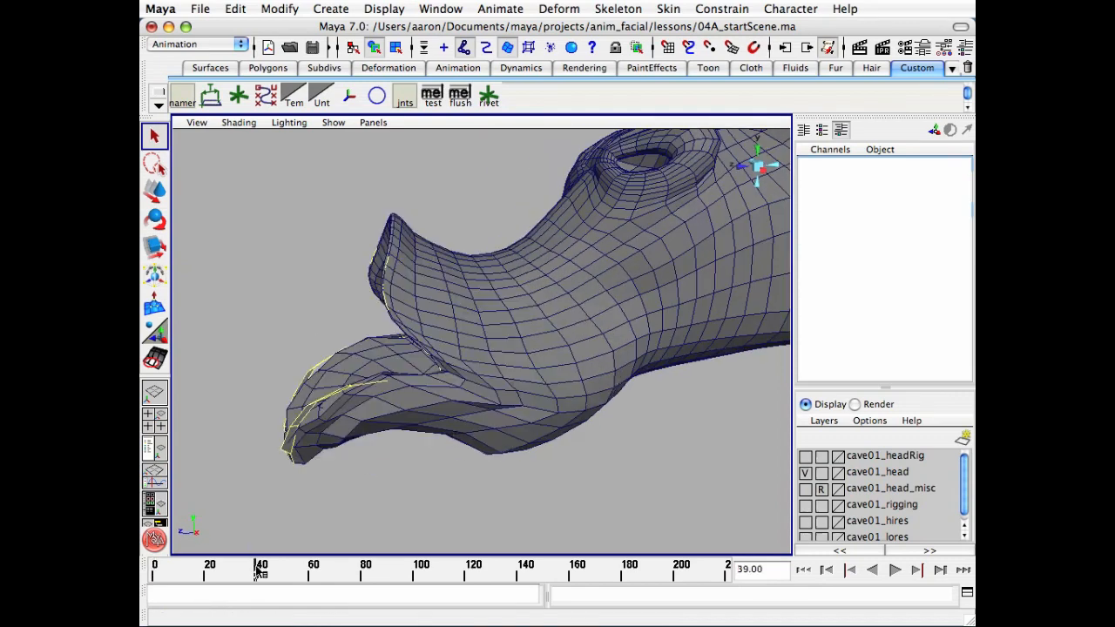
alt+drag(377, 443, 323, 420)
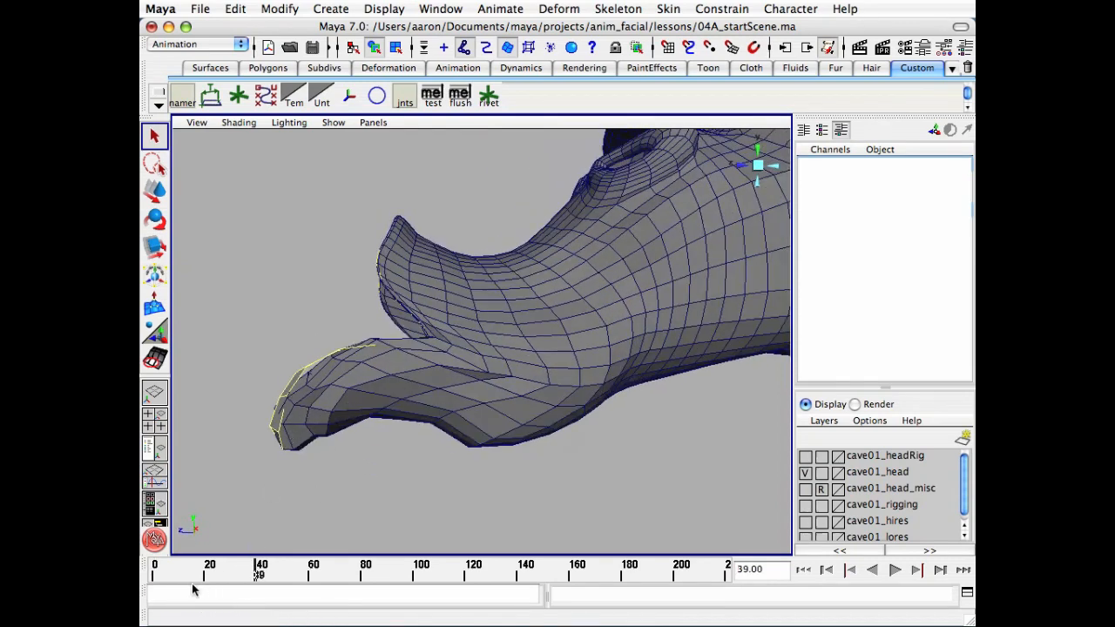
Set the timeline back to frame 0 and examine the mouth corner and lower lip in three-quarter view
drag(206, 572, 154, 571)
alt+drag(351, 447, 465, 455)
alt+right_drag(457, 455, 498, 445)
alt+drag(500, 446, 488, 422)
alt+middle_drag(488, 422, 492, 446)
alt+right_drag(492, 446, 557, 448)
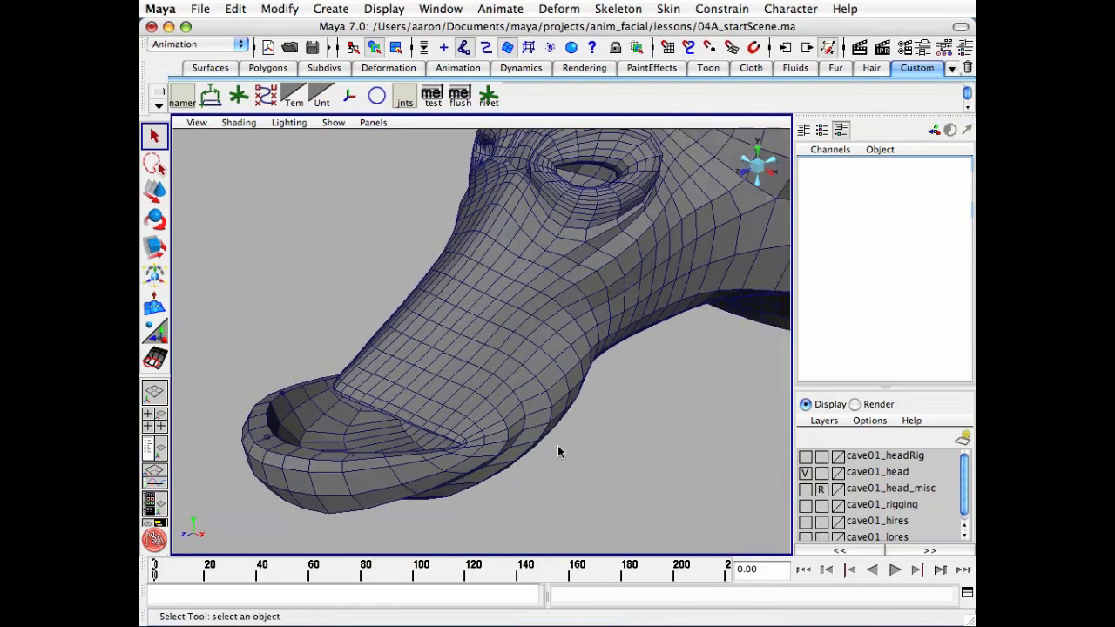
alt+drag(559, 451, 608, 405)
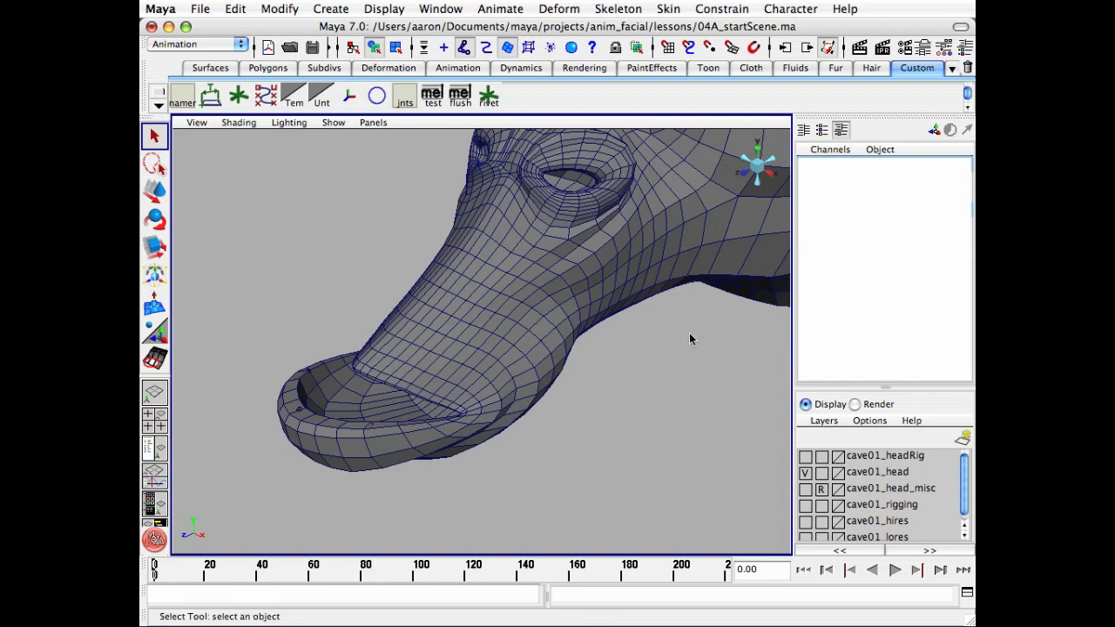
alt+drag(551, 371, 433, 398)
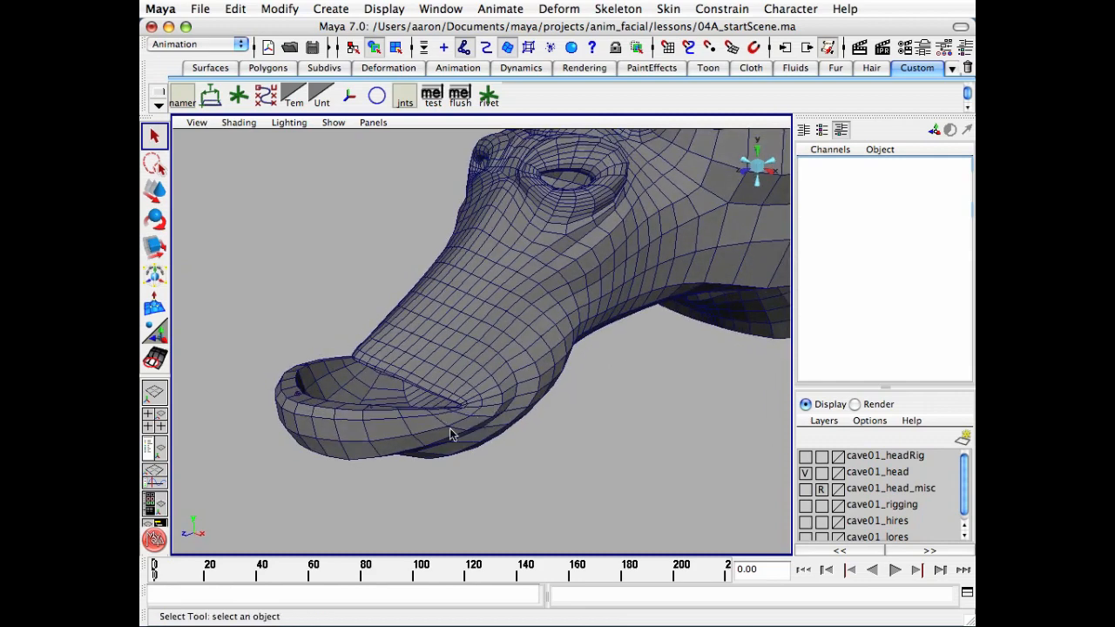